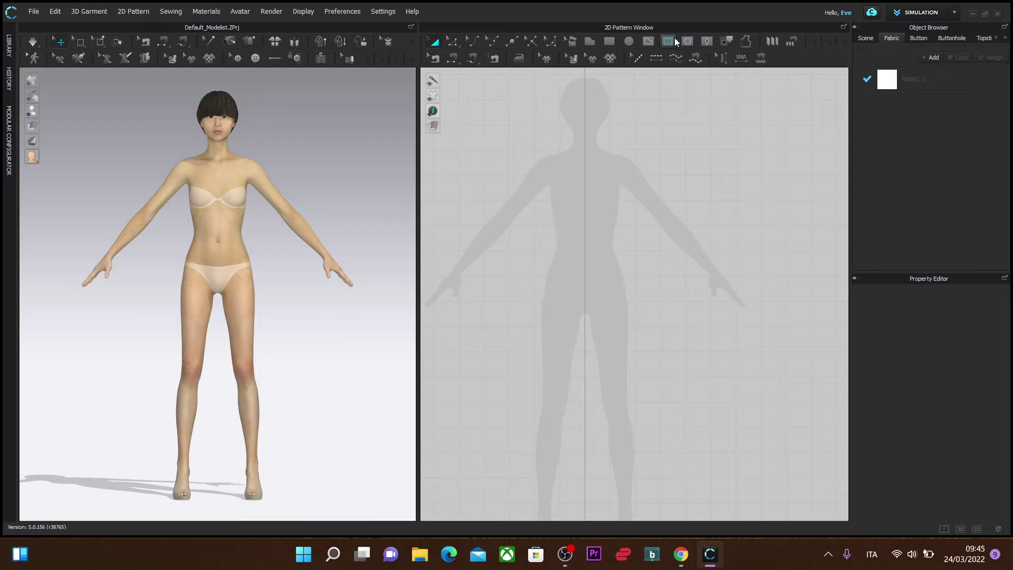
# Step: Draw a closed half-dress outline: centre-line neck, shoulder, wide angled sleeve, underarm, knee-length hem
pyautogui.click(590, 43)
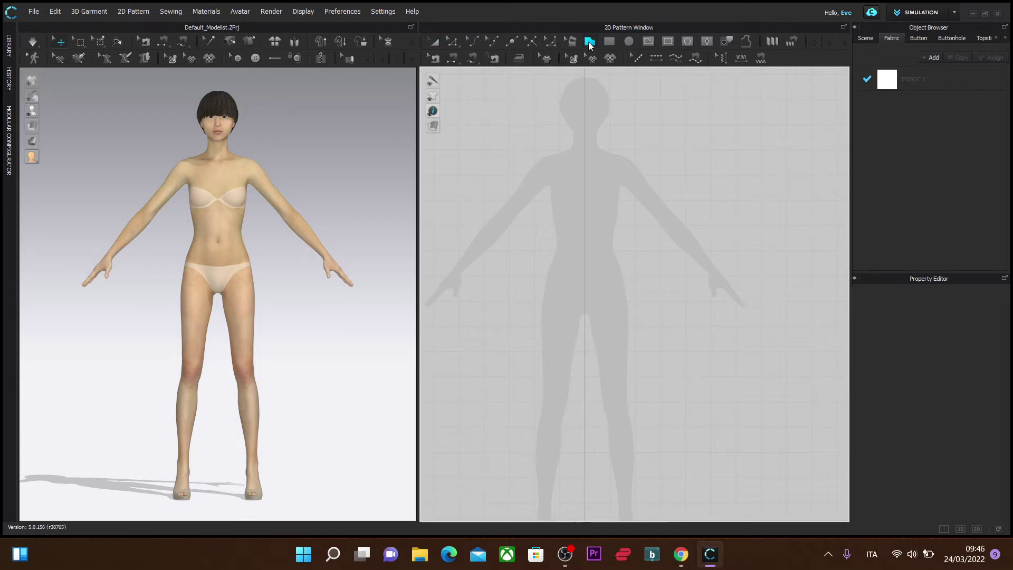
pyautogui.click(584, 153)
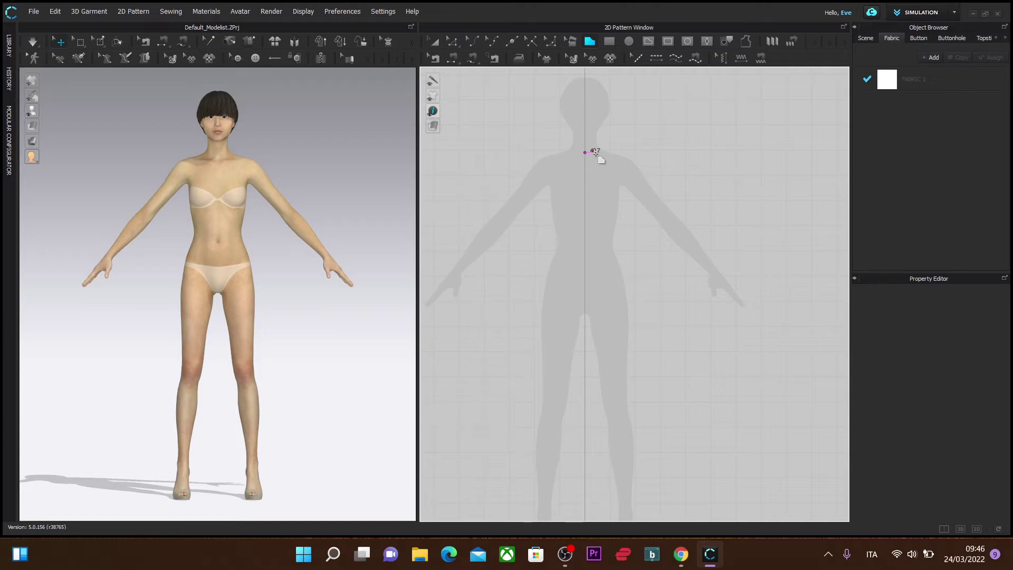
pyautogui.click(631, 152)
pyautogui.click(760, 187)
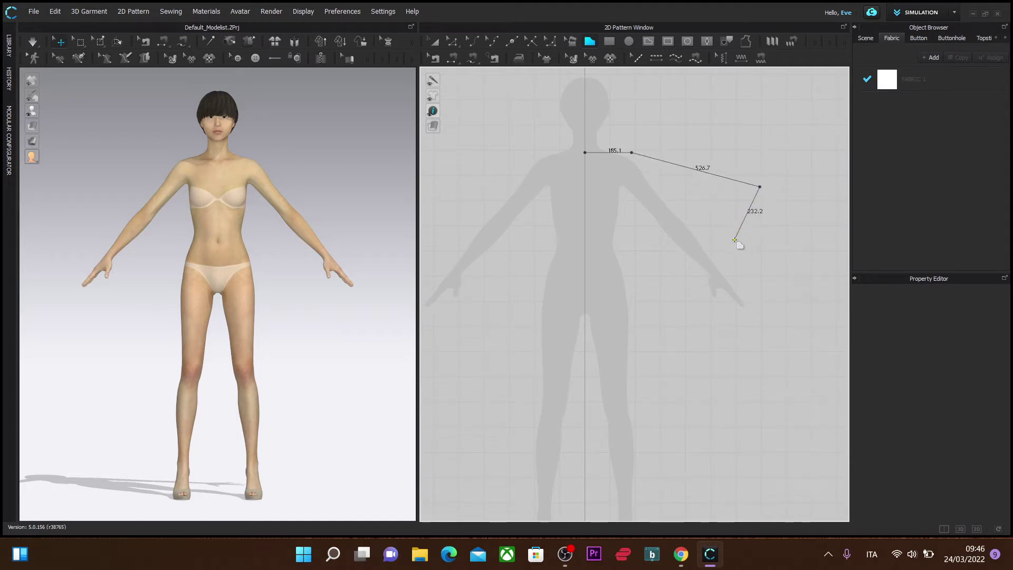
pyautogui.click(693, 272)
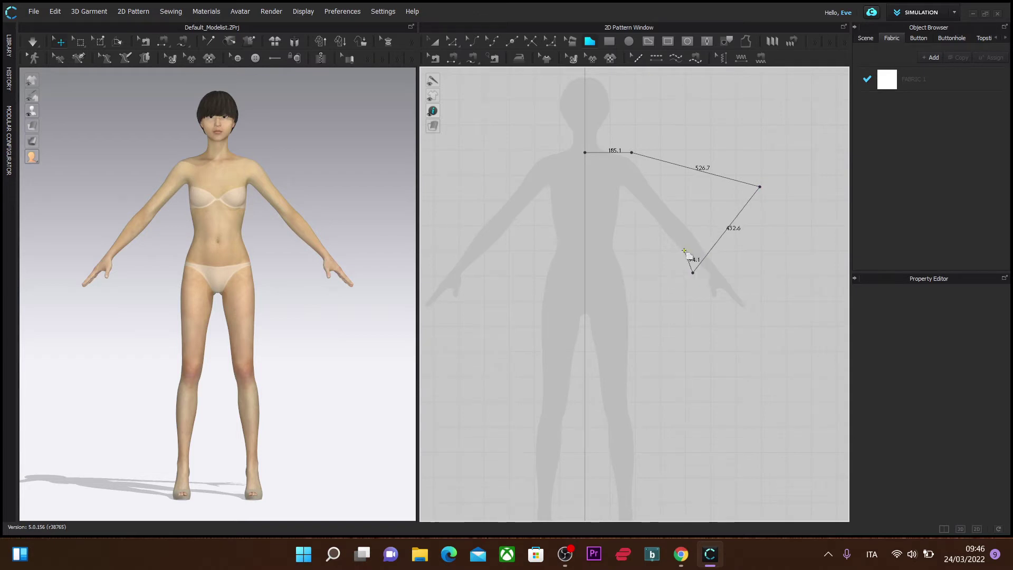
pyautogui.click(636, 213)
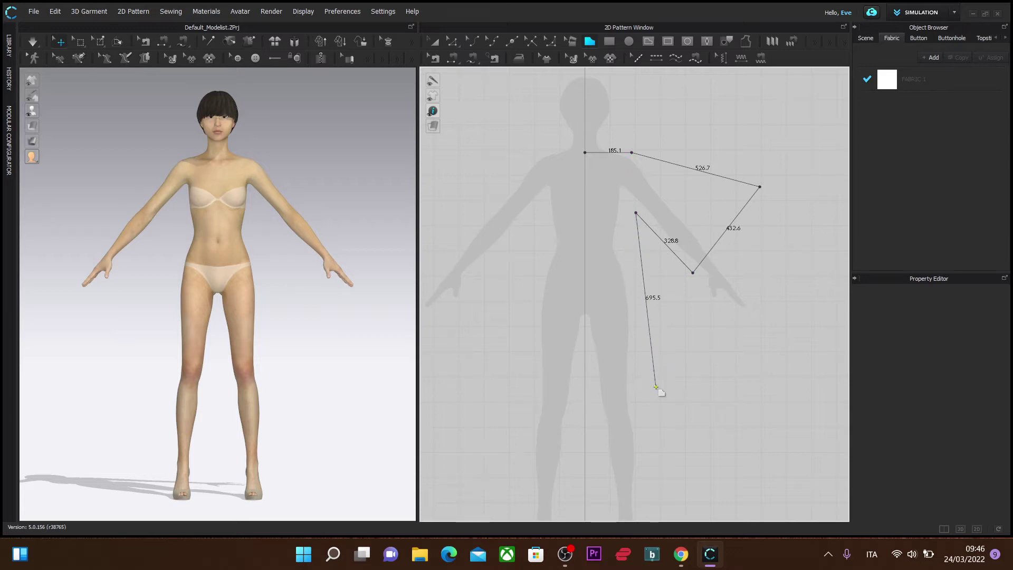
pyautogui.click(698, 437)
pyautogui.click(584, 445)
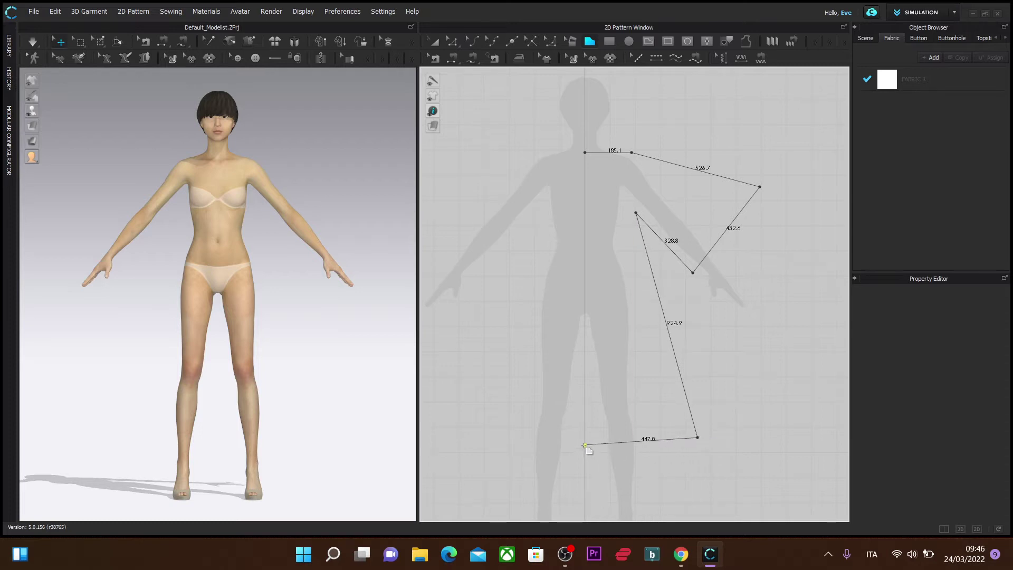
pyautogui.click(584, 153)
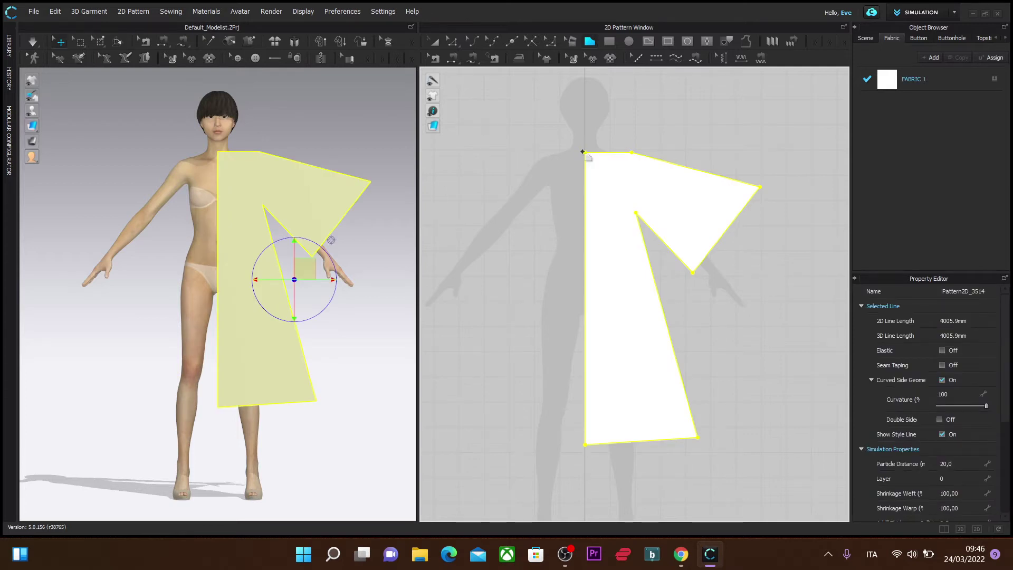
pyautogui.click(583, 152)
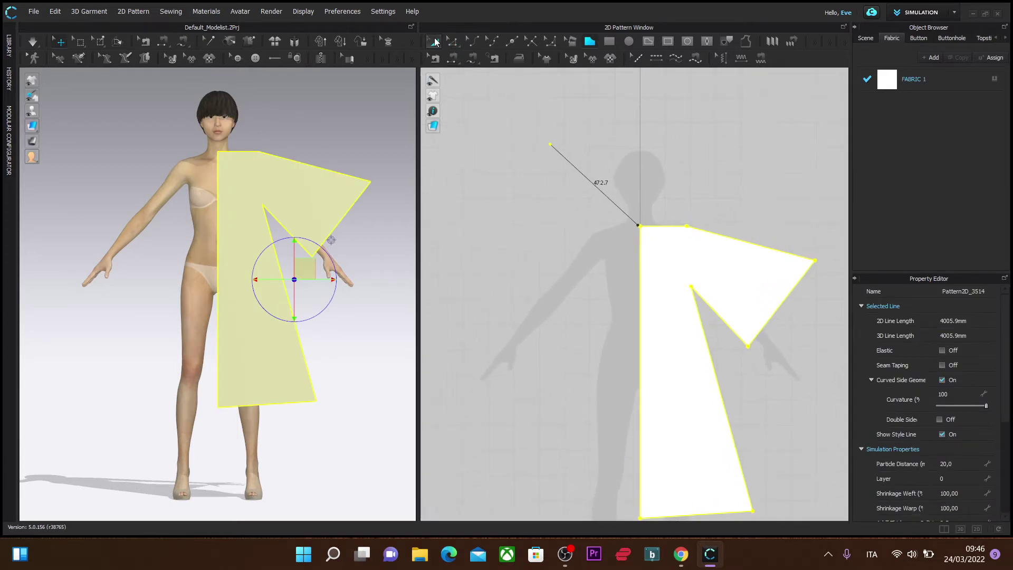
pyautogui.click(435, 42)
pyautogui.scroll(-1, 536, 214)
pyautogui.press('space')
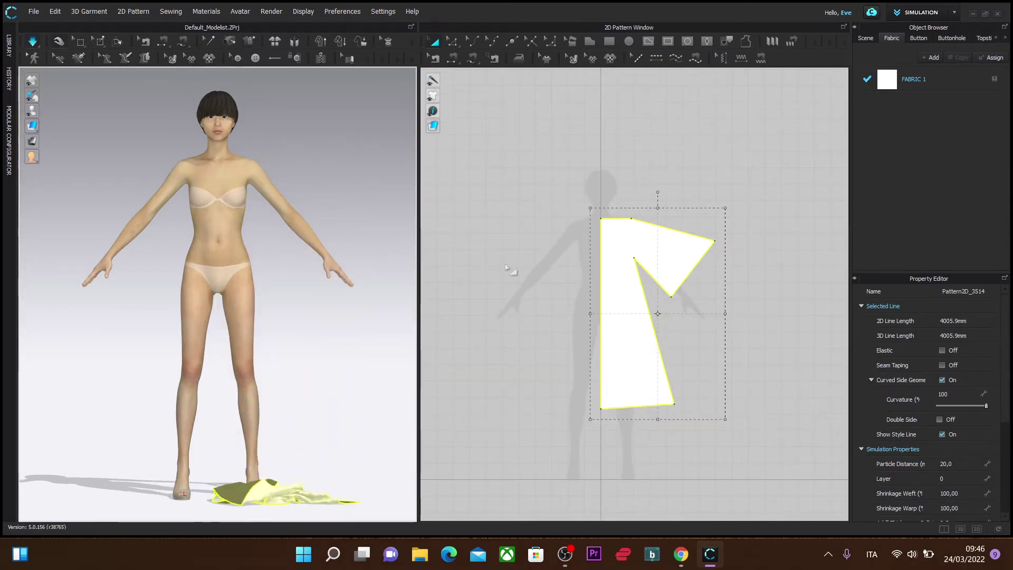
pyautogui.hotkey('ctrl', 'z')
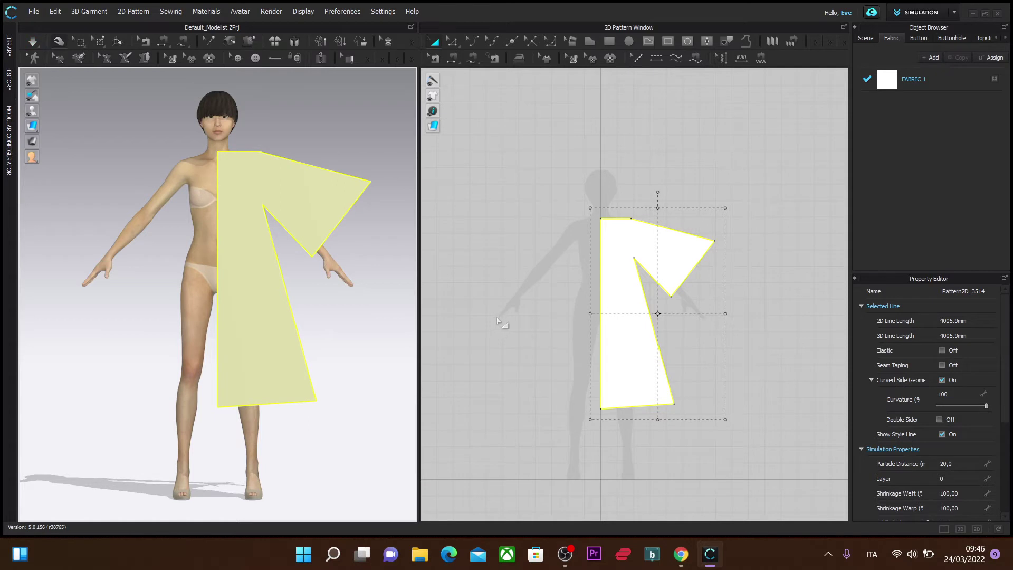
pyautogui.moveTo(505, 335); pyautogui.dragTo(459, 309, button='right')
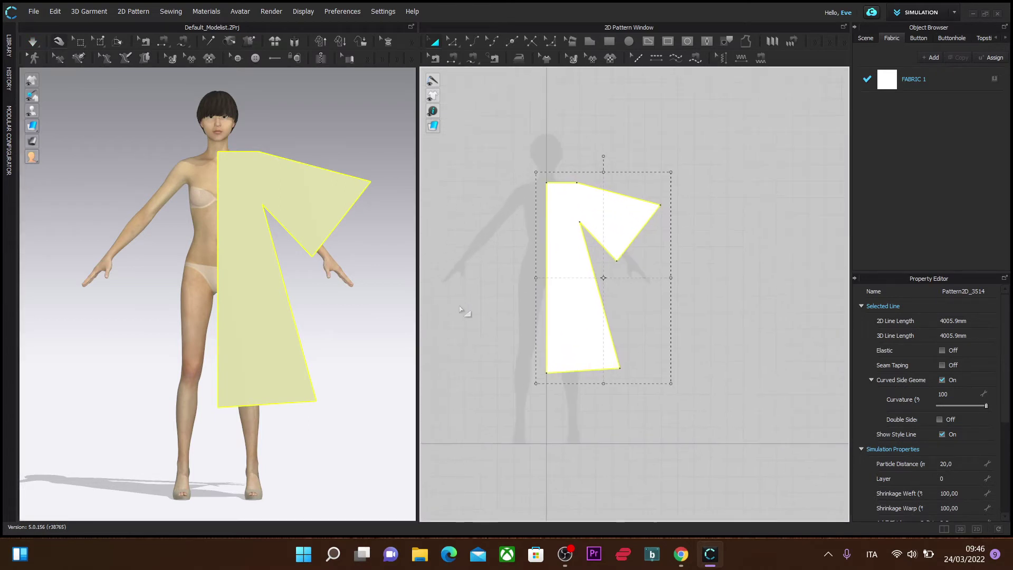
pyautogui.scroll(2, 767, 253)
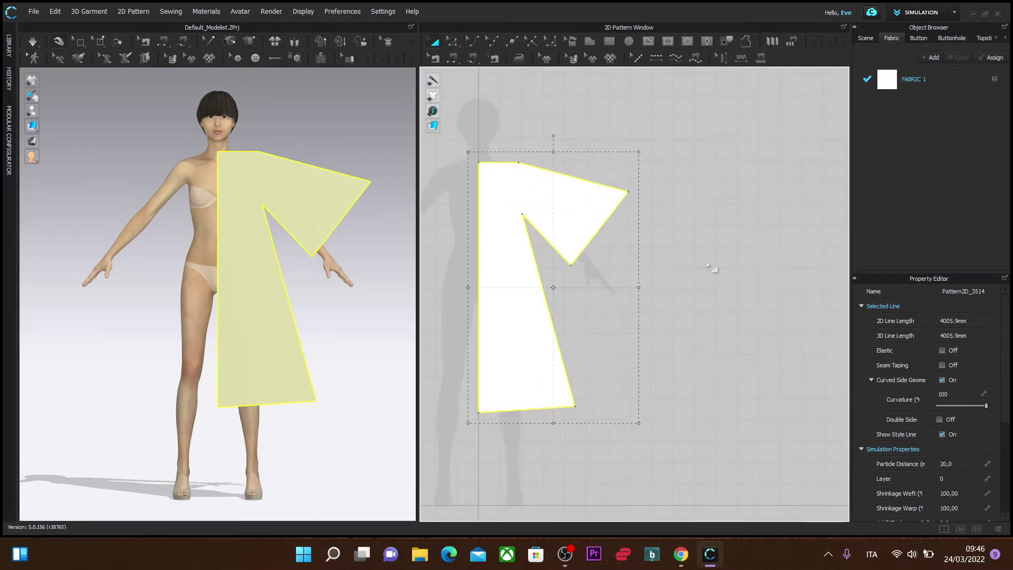
pyautogui.moveTo(710, 282); pyautogui.dragTo(789, 269, button='right')
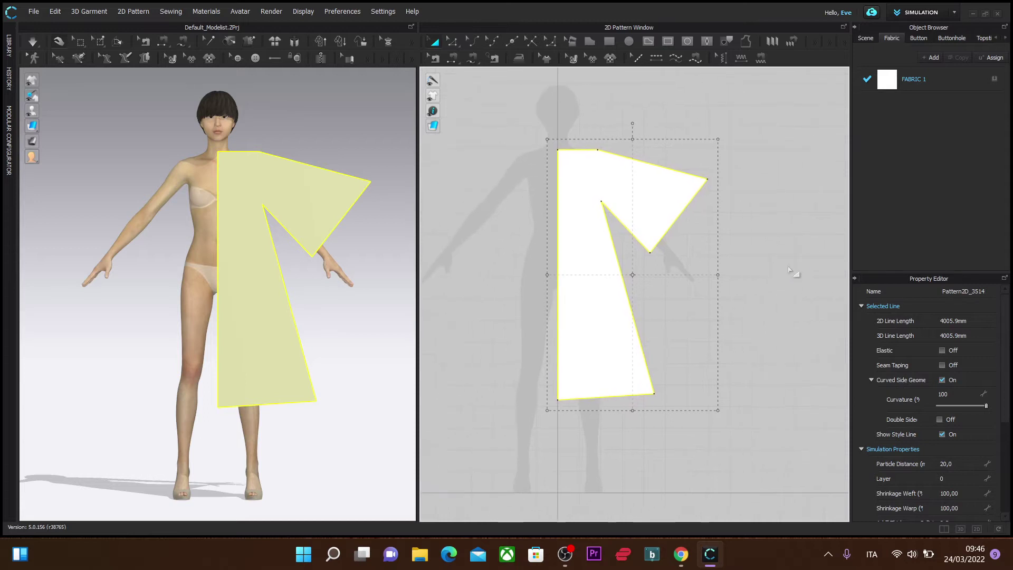
pyautogui.click(756, 221)
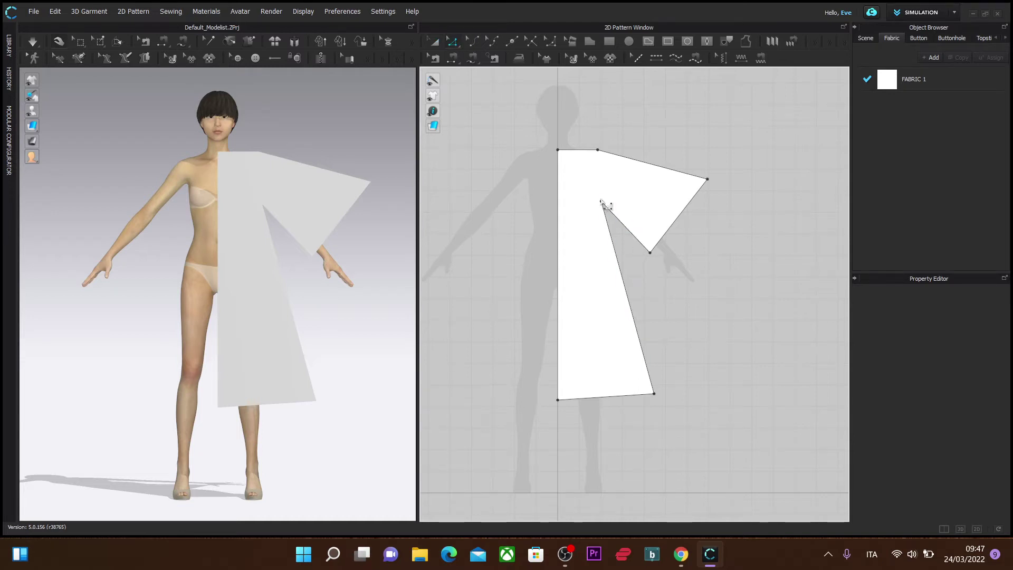
# Step: Convert the underarm point into a curve point to round that corner
pyautogui.click(602, 203)
pyautogui.rightClick(604, 203)
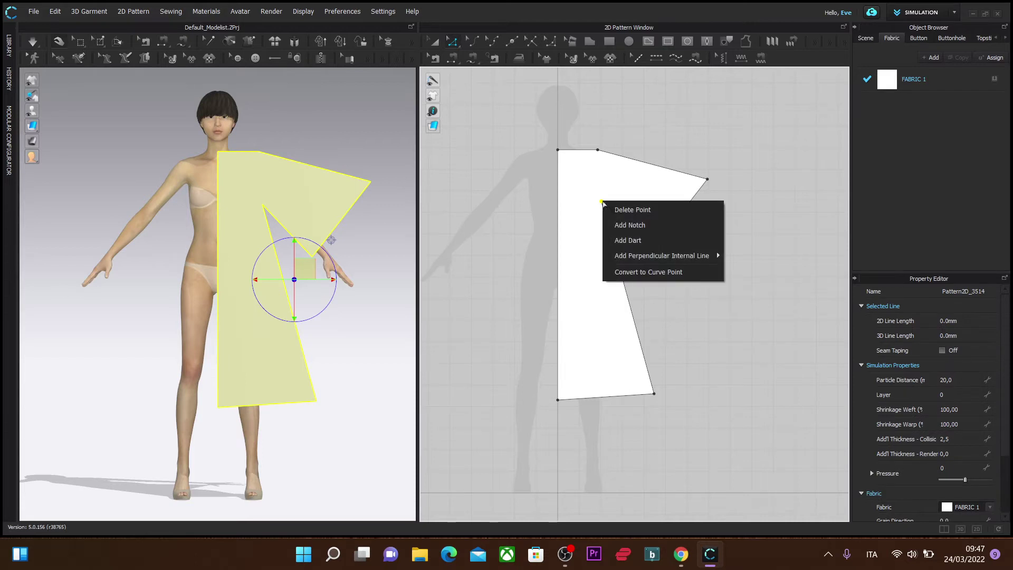
pyautogui.click(617, 269)
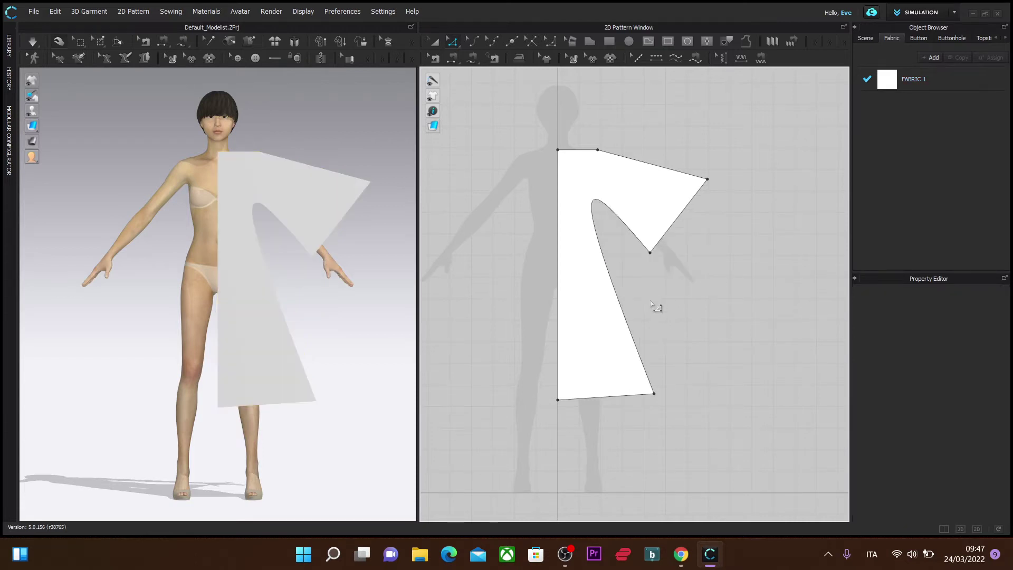
# Step: Delete the extra top-edge point and bend the shoulder-to-sleeve edge into a gentle 709.9 mm arc
pyautogui.click(607, 156)
pyautogui.rightClick(607, 156)
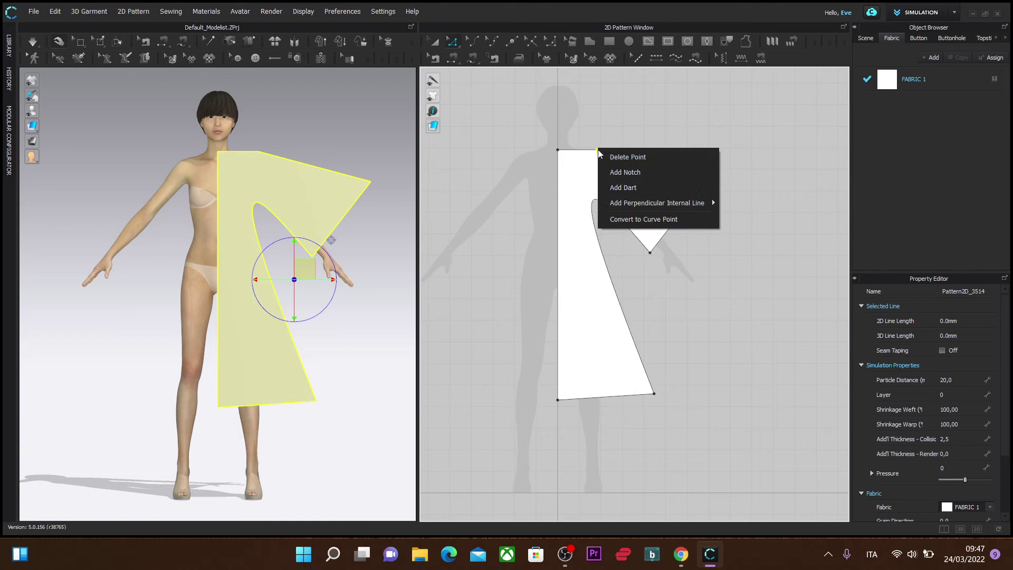
pyautogui.click(632, 154)
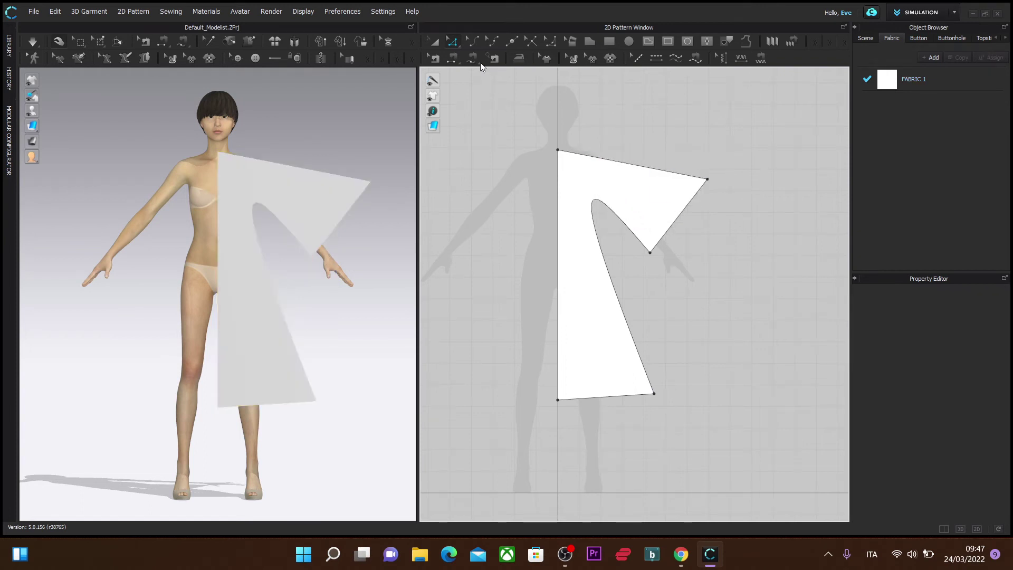
pyautogui.click(473, 41)
pyautogui.moveTo(615, 164); pyautogui.dragTo(616, 156)
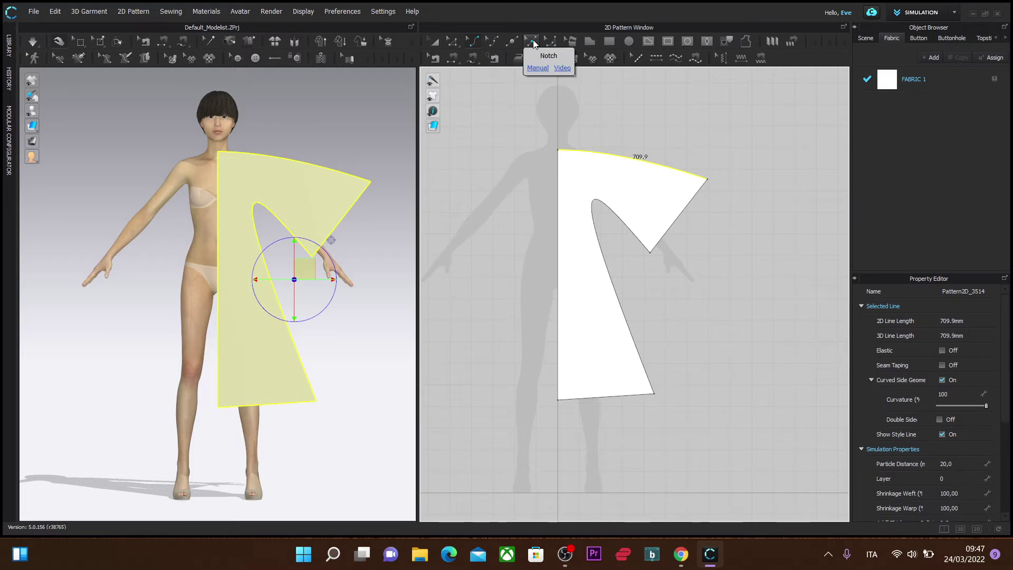
# Step: Add points on the top edge and the centre edge just beside the neck
pyautogui.click(511, 42)
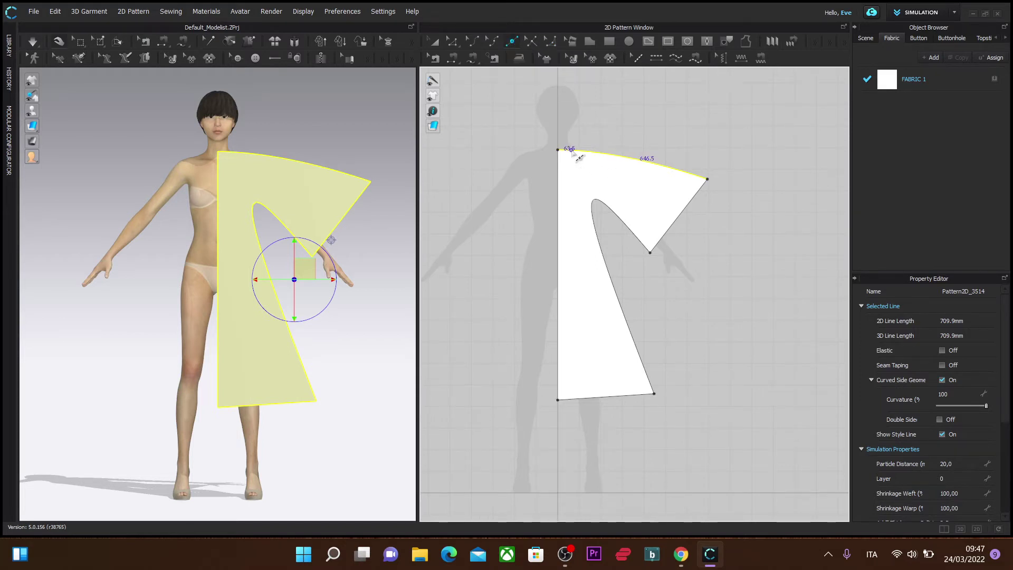
pyautogui.click(576, 151)
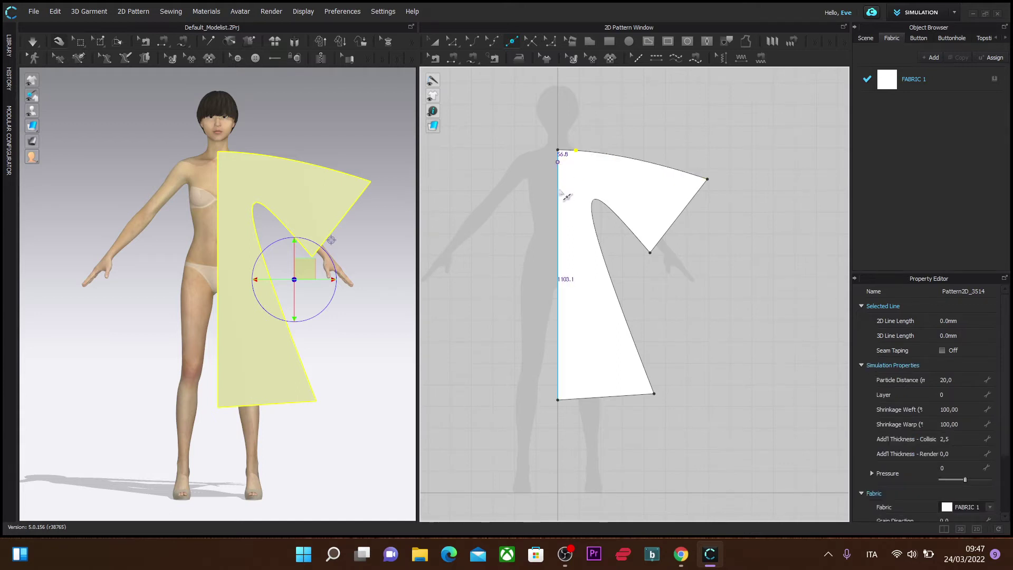
pyautogui.click(555, 163)
# Step: Delete the top-left neck corner to slope the neckline, then slightly reshape the underarm curve
pyautogui.press('z')
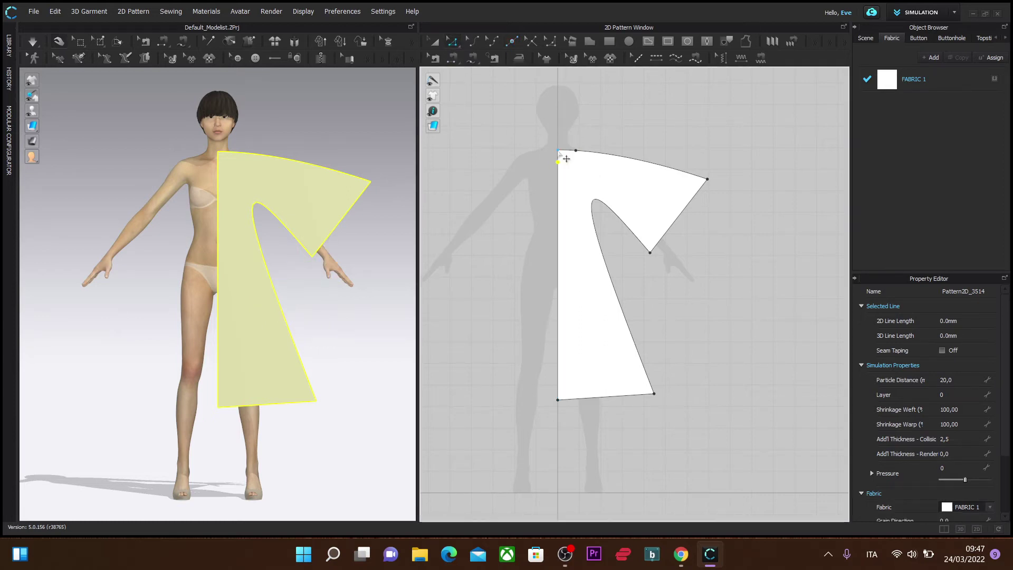
pyautogui.click(558, 152)
pyautogui.rightClick(559, 151)
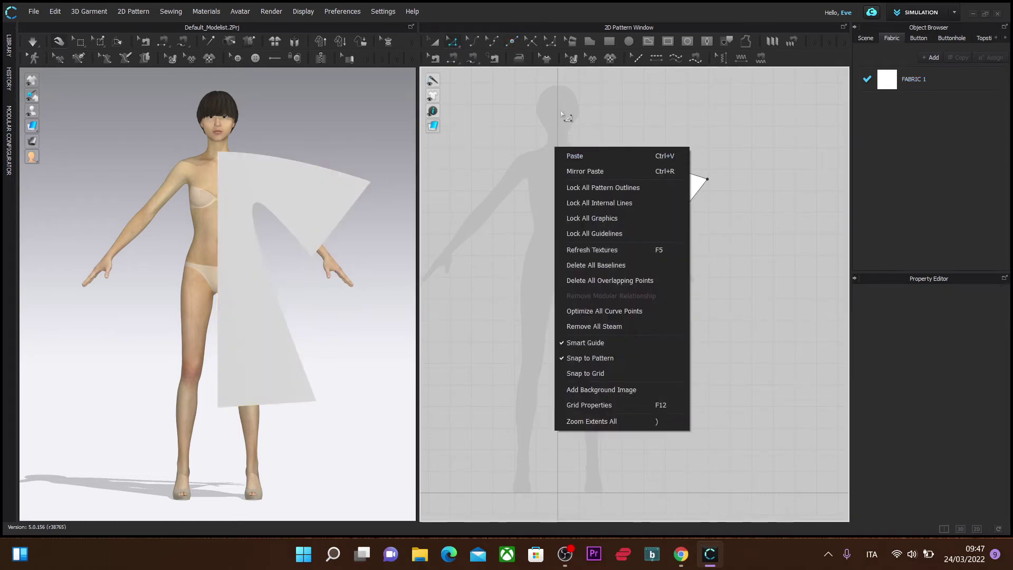
pyautogui.click(566, 118)
pyautogui.click(560, 152)
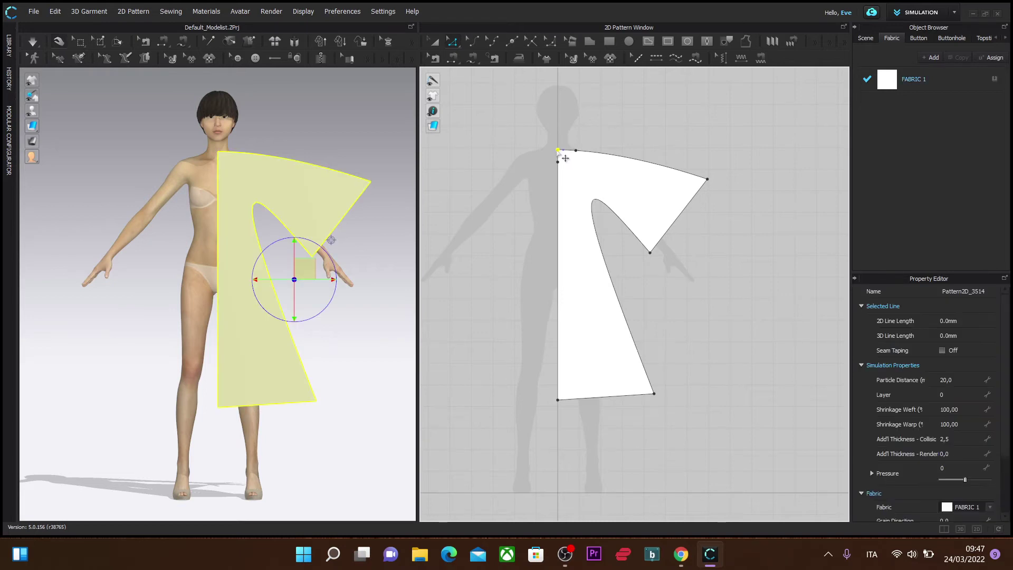
pyautogui.rightClick(559, 153)
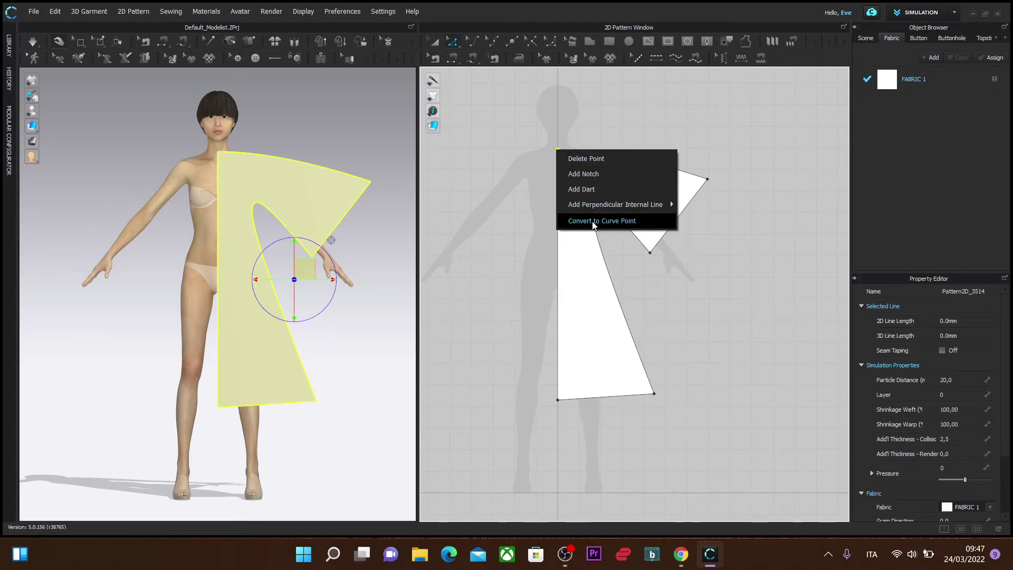
pyautogui.click(588, 158)
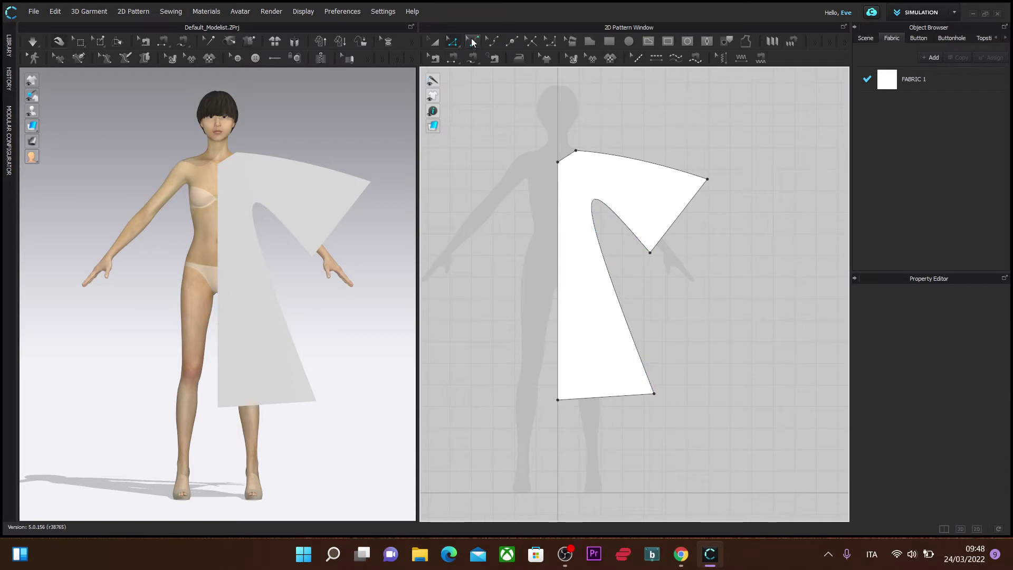
pyautogui.click(613, 285)
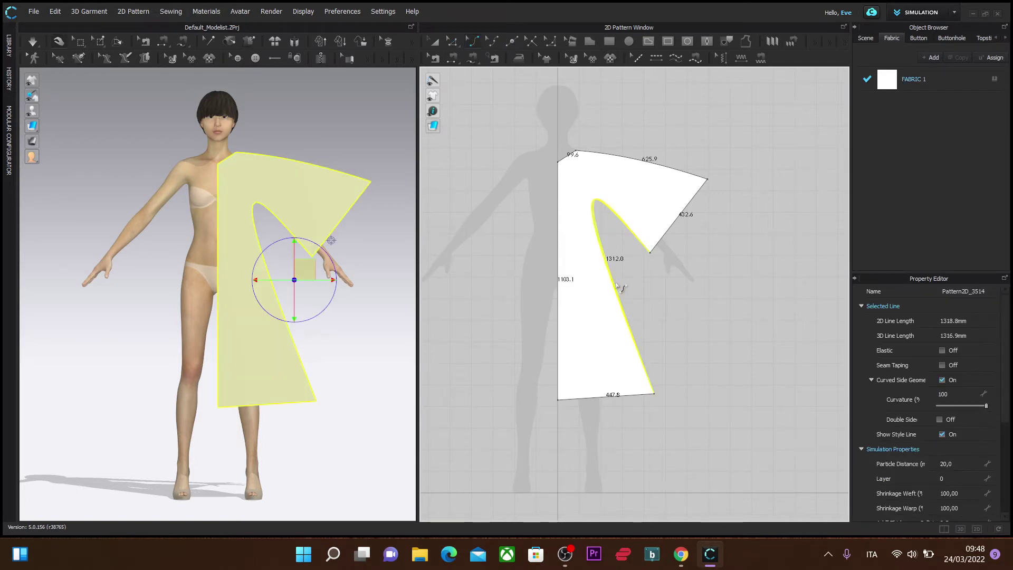
pyautogui.moveTo(624, 287); pyautogui.dragTo(628, 289)
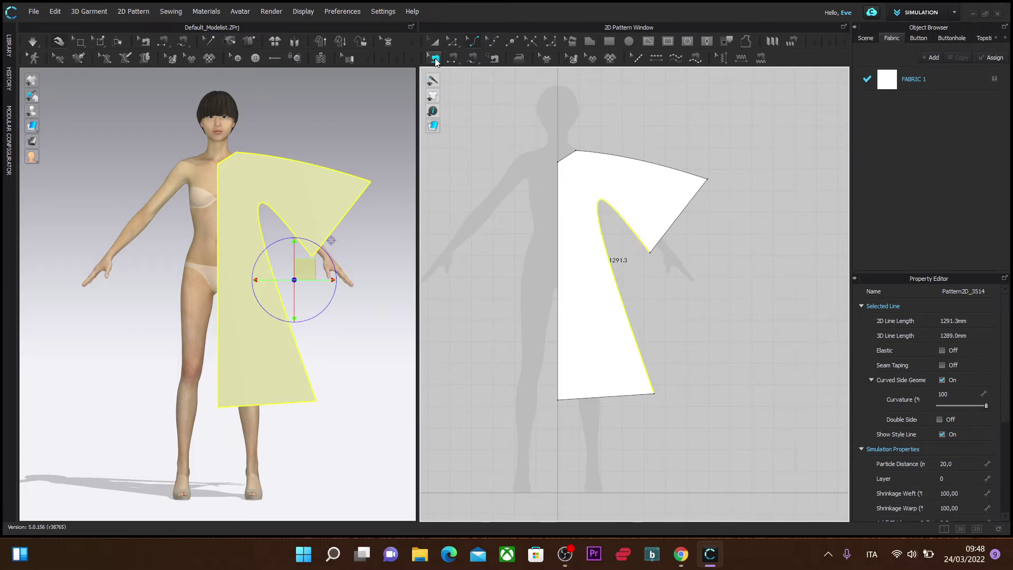
# Step: Unfold the half pattern along its straight centre edge into a full dress with both sleeves
pyautogui.click(450, 44)
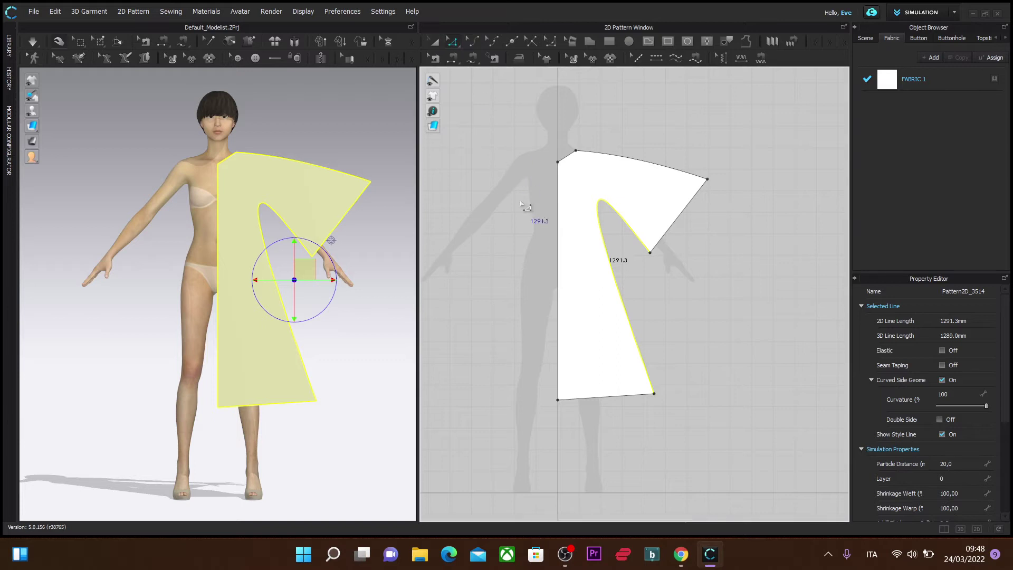
pyautogui.click(558, 259)
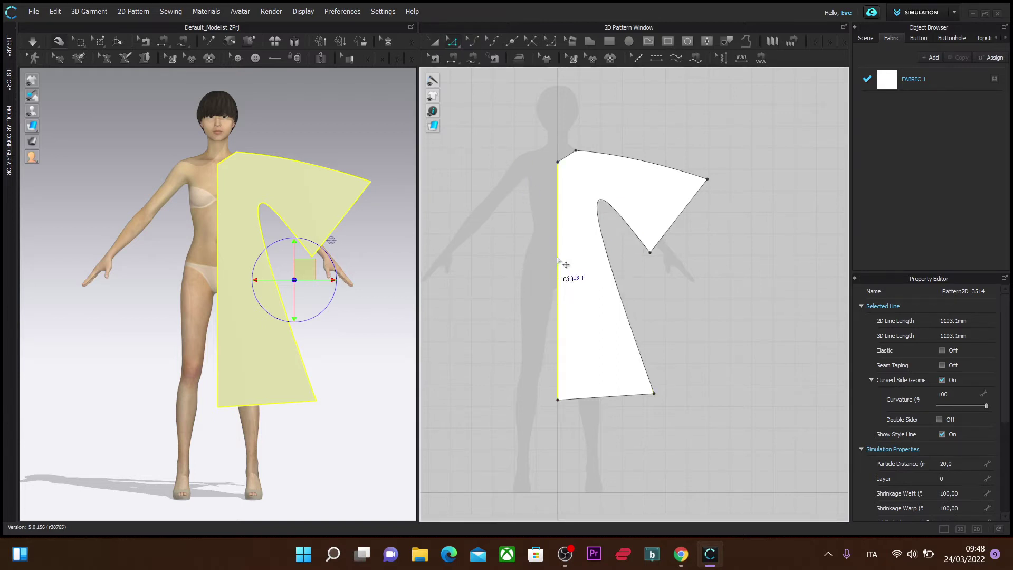
pyautogui.rightClick(558, 258)
pyautogui.click(598, 374)
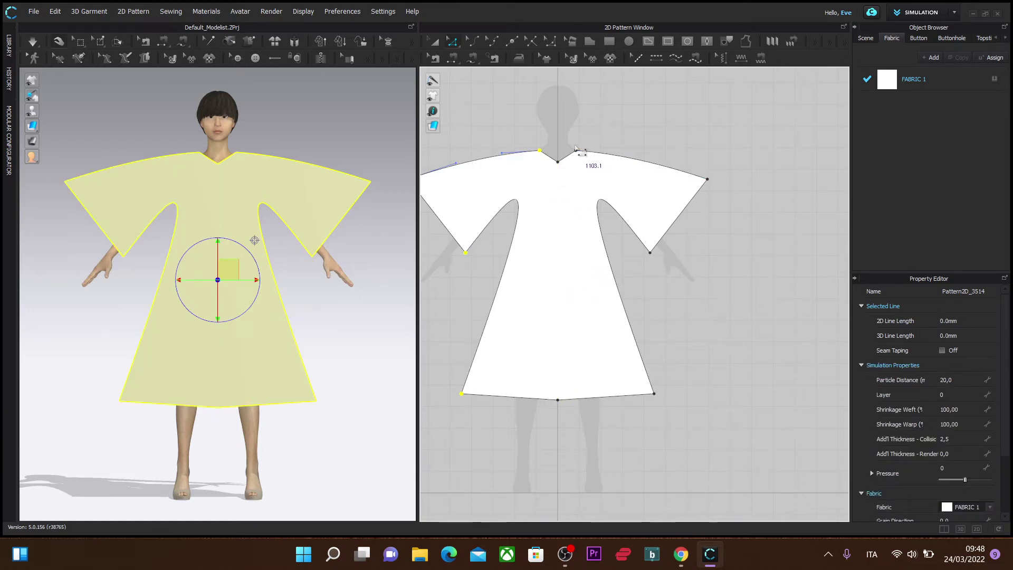
pyautogui.scroll(-1, 720, 328)
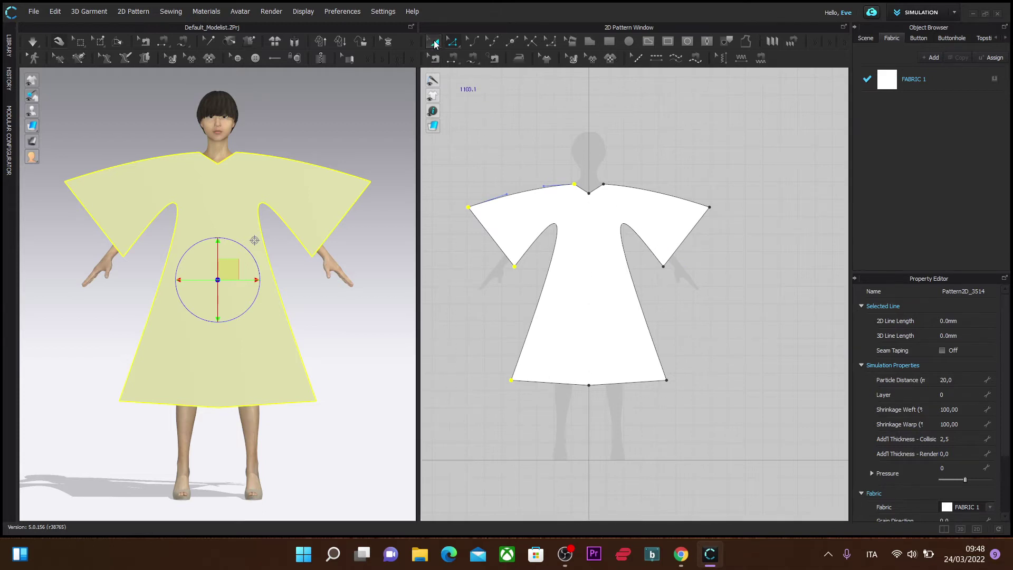
pyautogui.click(433, 42)
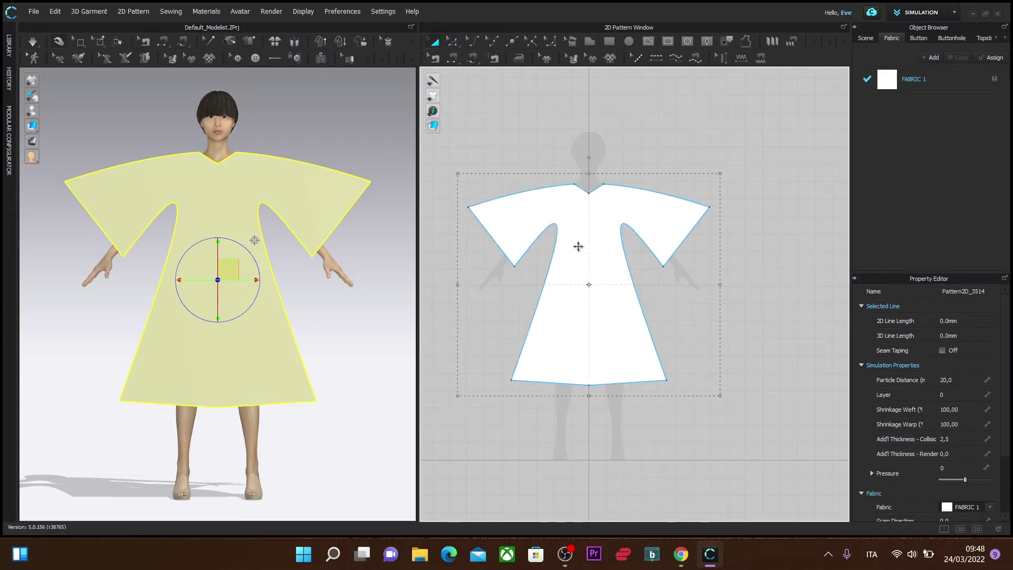
# Step: Copy and paste the dress pattern, placing the duplicate beside the original
pyautogui.click(578, 247)
pyautogui.rightClick(579, 247)
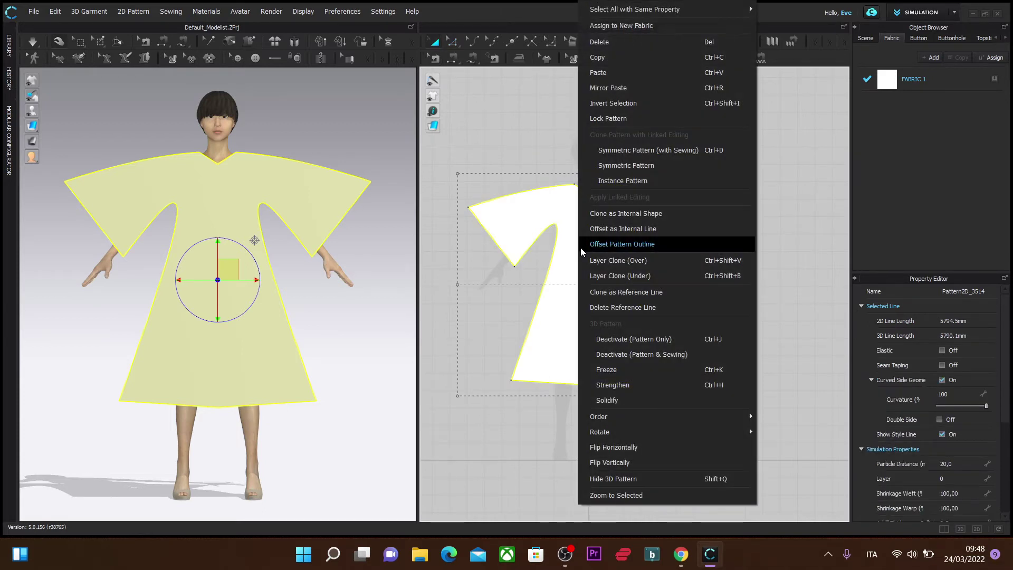
pyautogui.click(612, 58)
pyautogui.rightClick(611, 289)
pyautogui.click(646, 73)
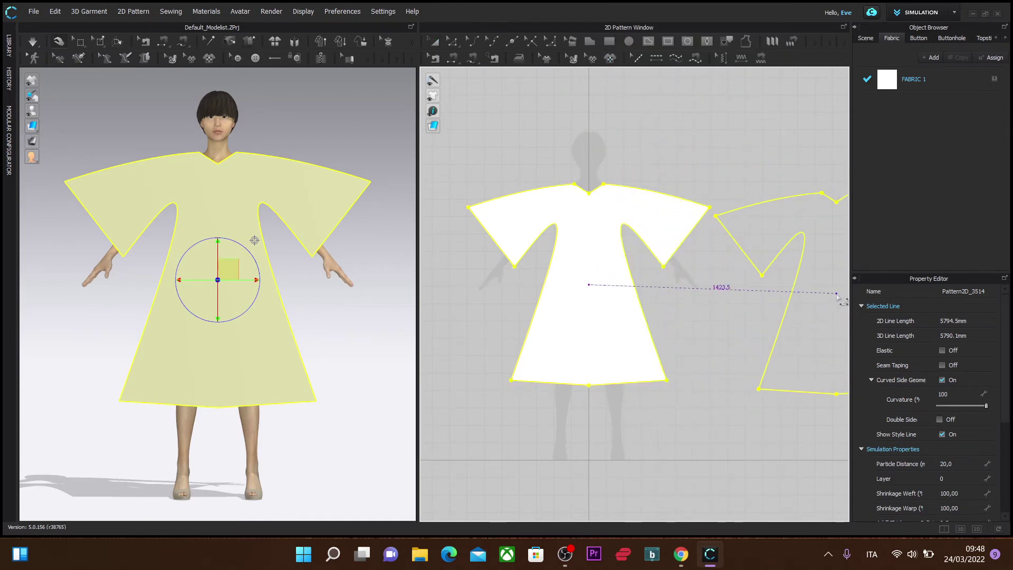
pyautogui.click(837, 296)
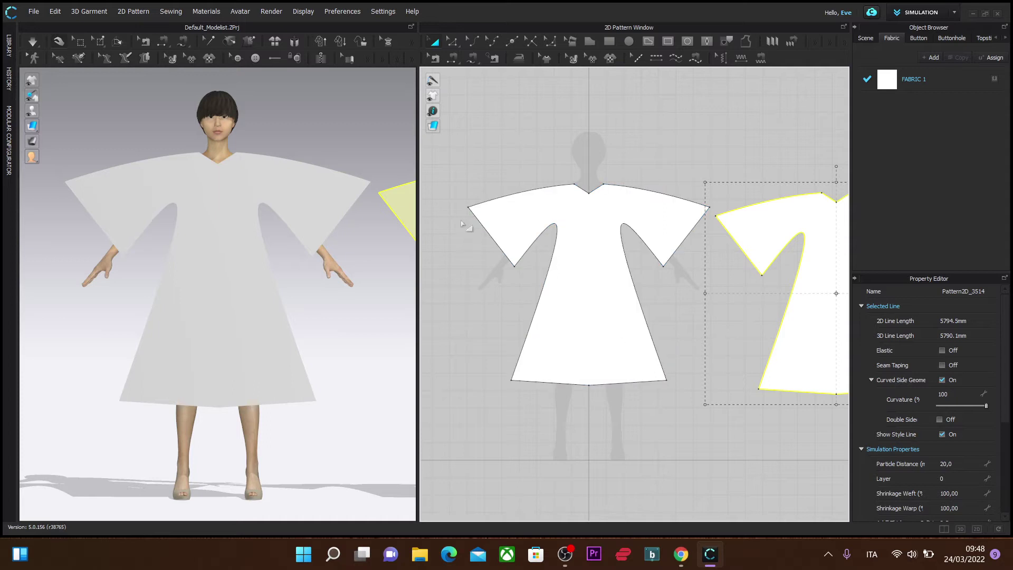
# Step: Move the copied panel onto the avatar and flip it horizontally
pyautogui.moveTo(398, 204); pyautogui.dragTo(111, 173)
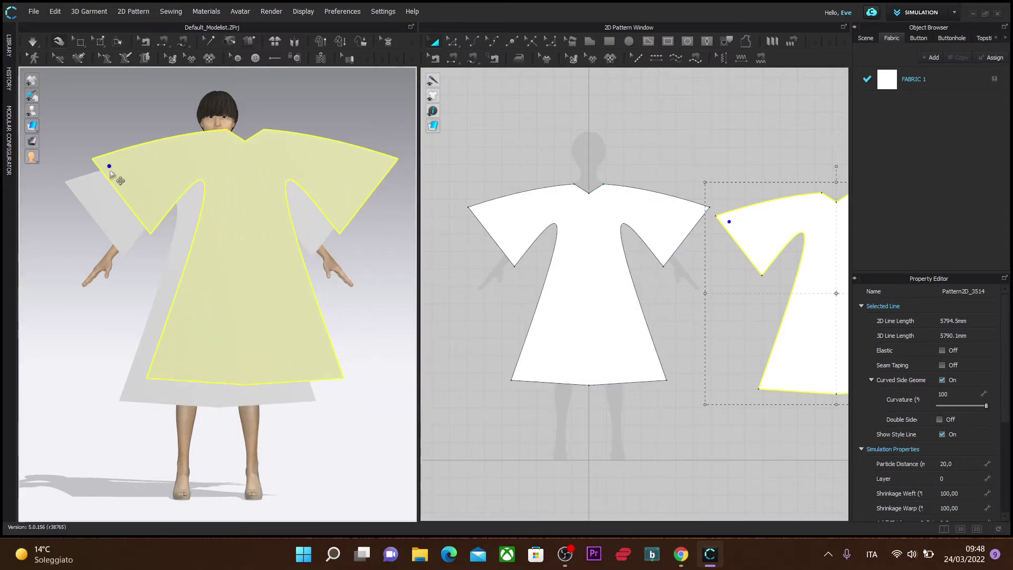
pyautogui.rightClick(241, 258)
pyautogui.click(301, 389)
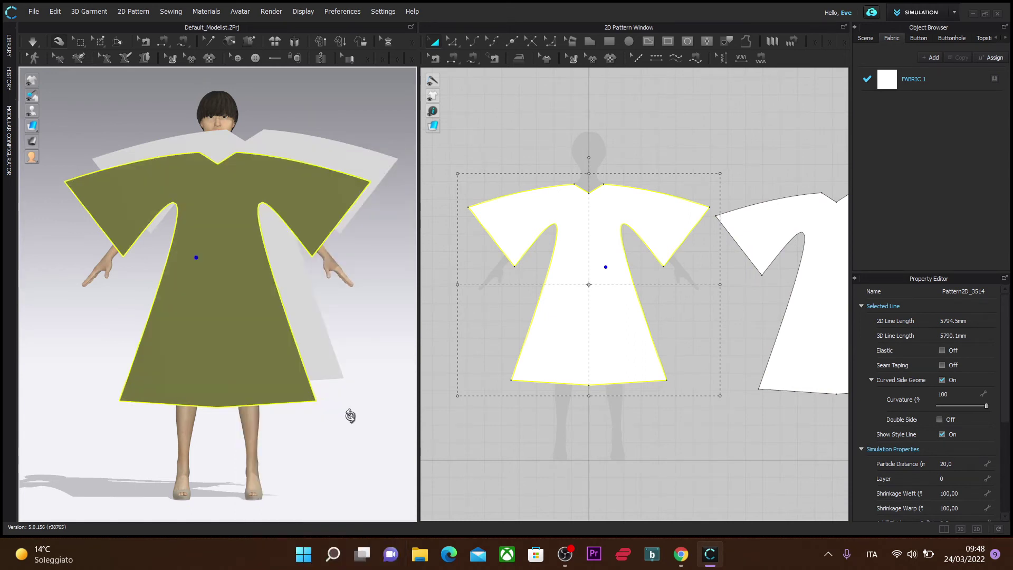
# Step: Position the two panels in front of and behind the avatar
pyautogui.moveTo(351, 414); pyautogui.dragTo(262, 436, button='right')
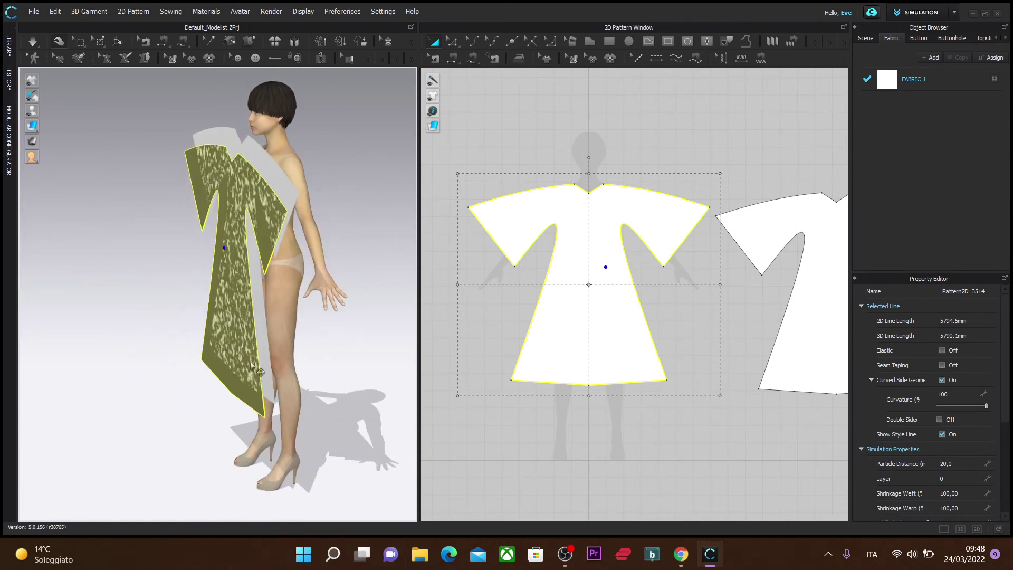
pyautogui.click(275, 337)
pyautogui.moveTo(275, 338); pyautogui.dragTo(257, 344)
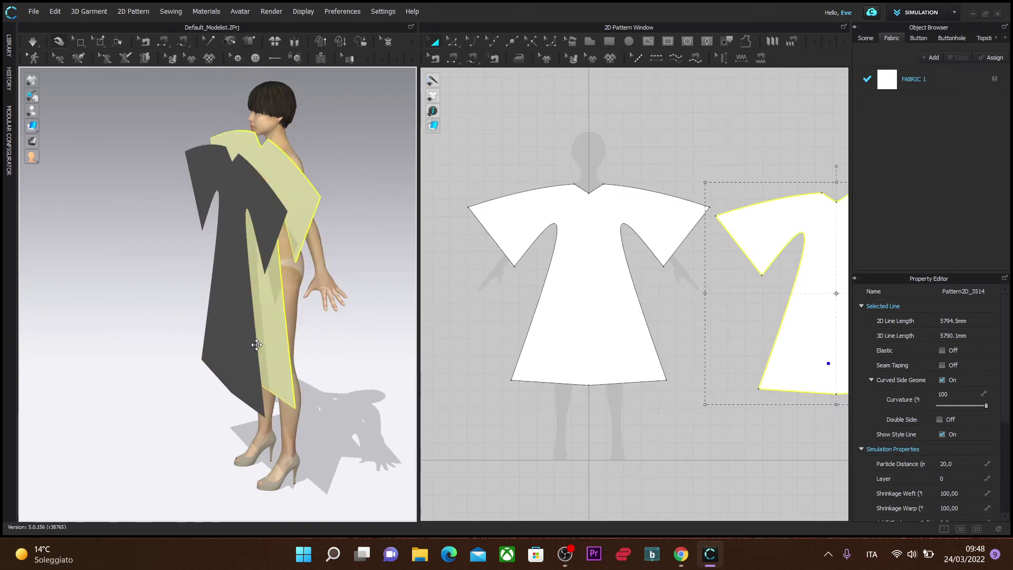
pyautogui.click(226, 344)
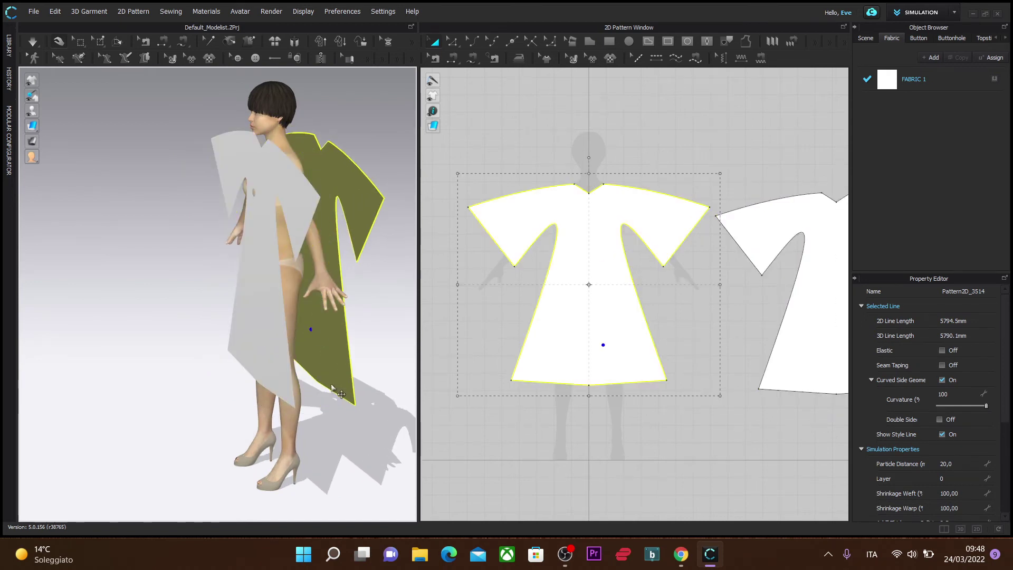
pyautogui.moveTo(312, 331); pyautogui.dragTo(271, 390, button='right')
pyautogui.press('8')
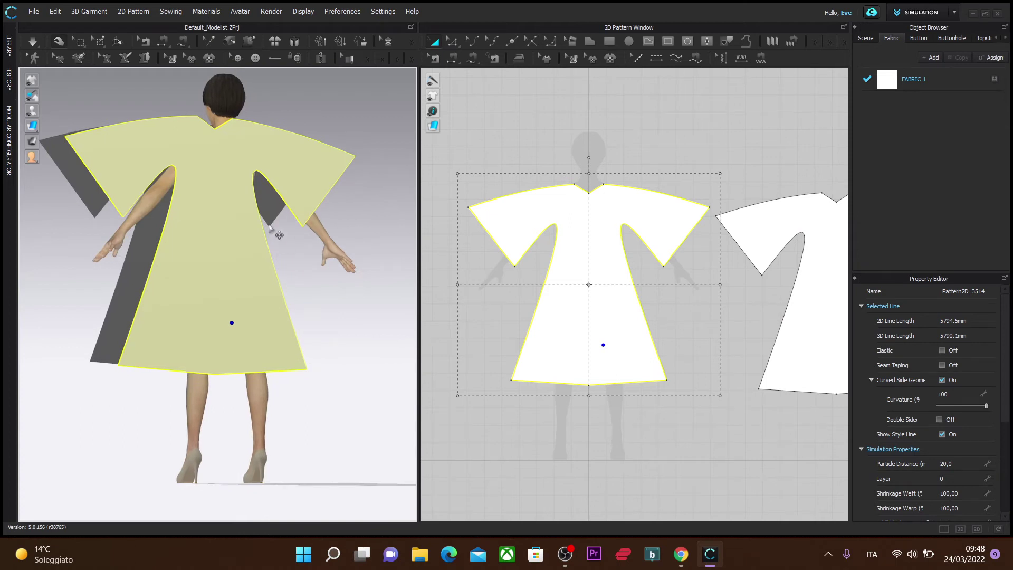
pyautogui.moveTo(86, 351); pyautogui.dragTo(220, 340, button='right')
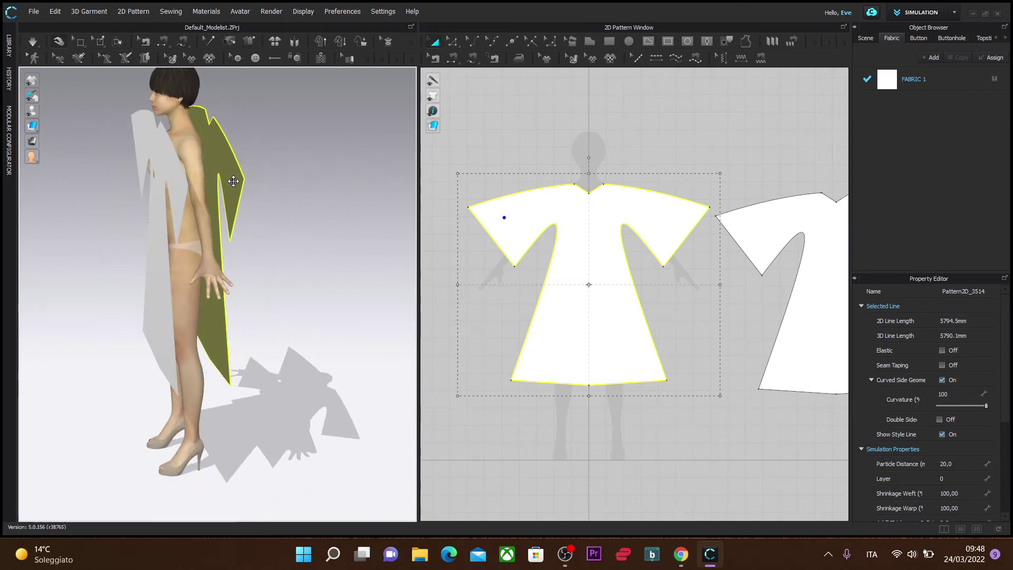
pyautogui.click(150, 167)
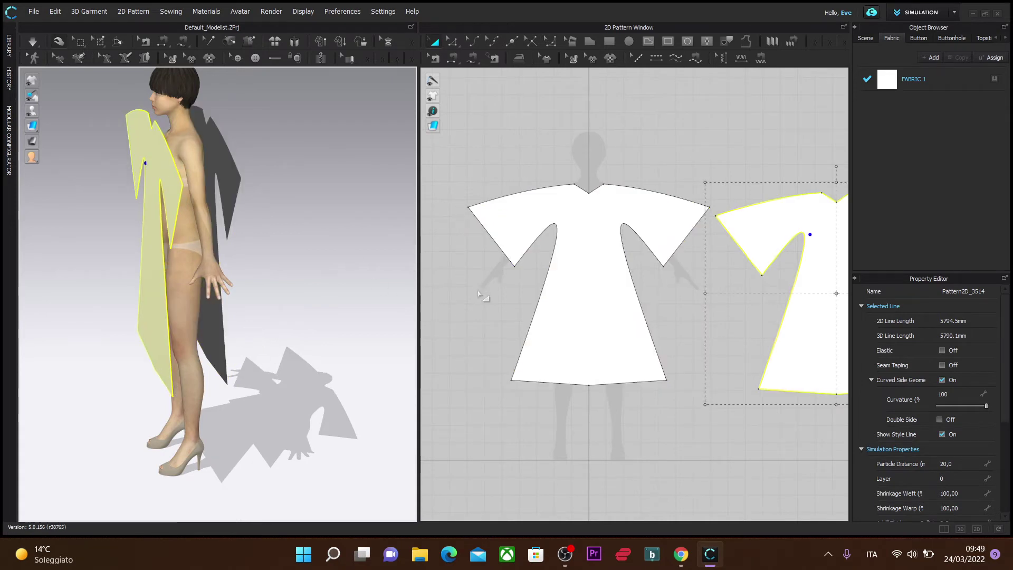
pyautogui.click(454, 57)
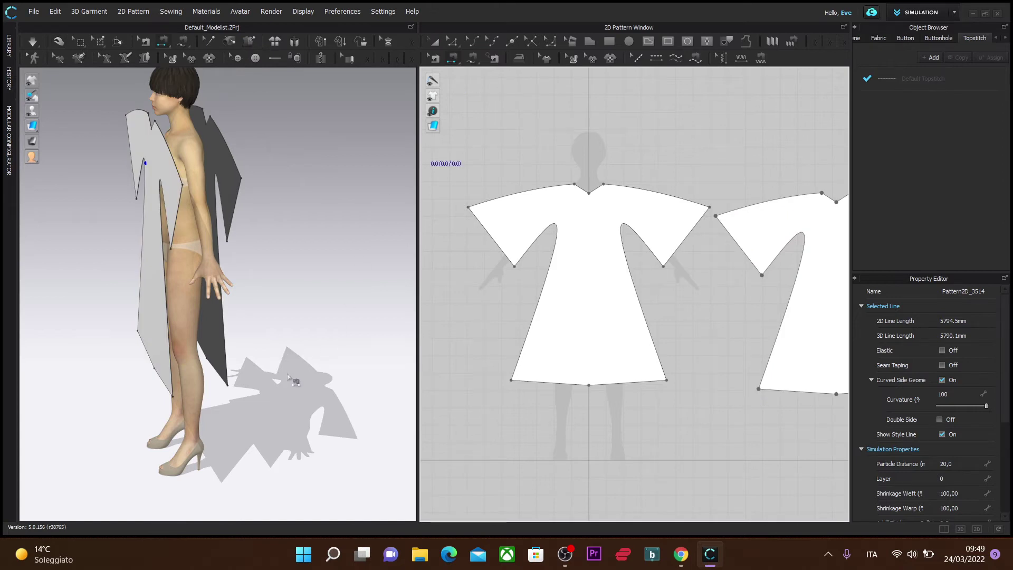
pyautogui.moveTo(294, 383); pyautogui.dragTo(355, 389, button='right')
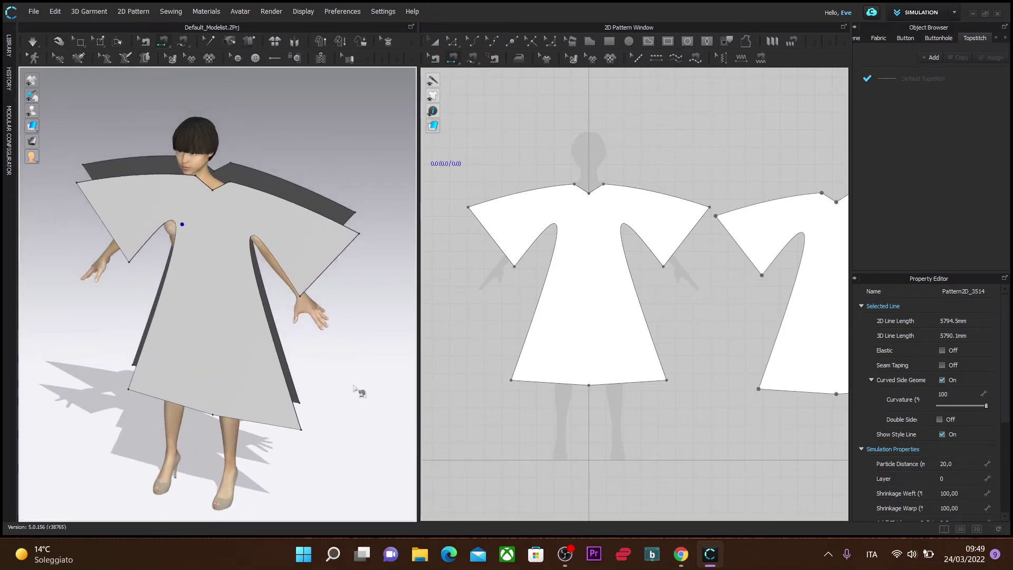
# Step: Sew the shoulder and side seams between front and back panels, then start the simulation
pyautogui.click(256, 191)
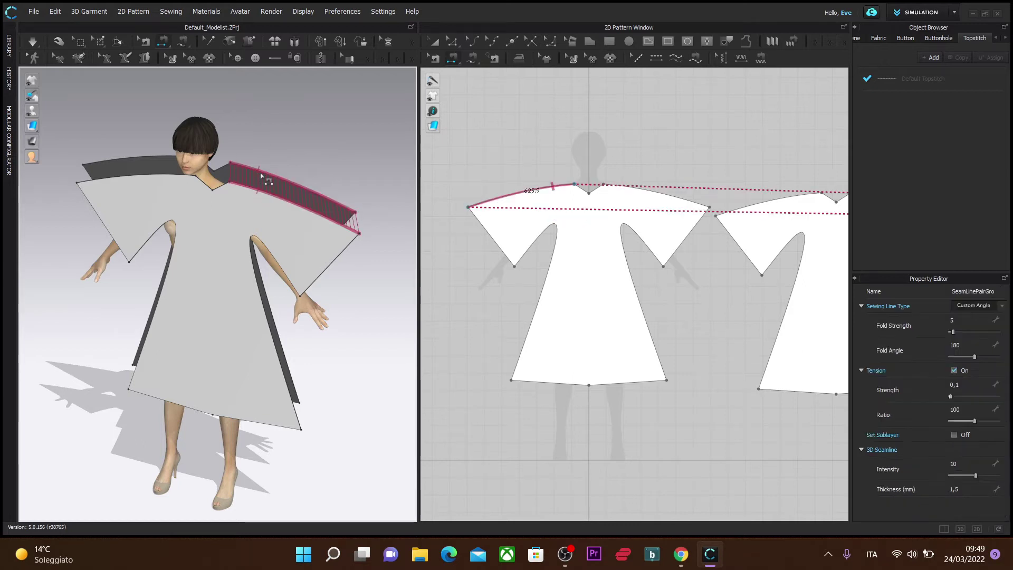
pyautogui.click(155, 169)
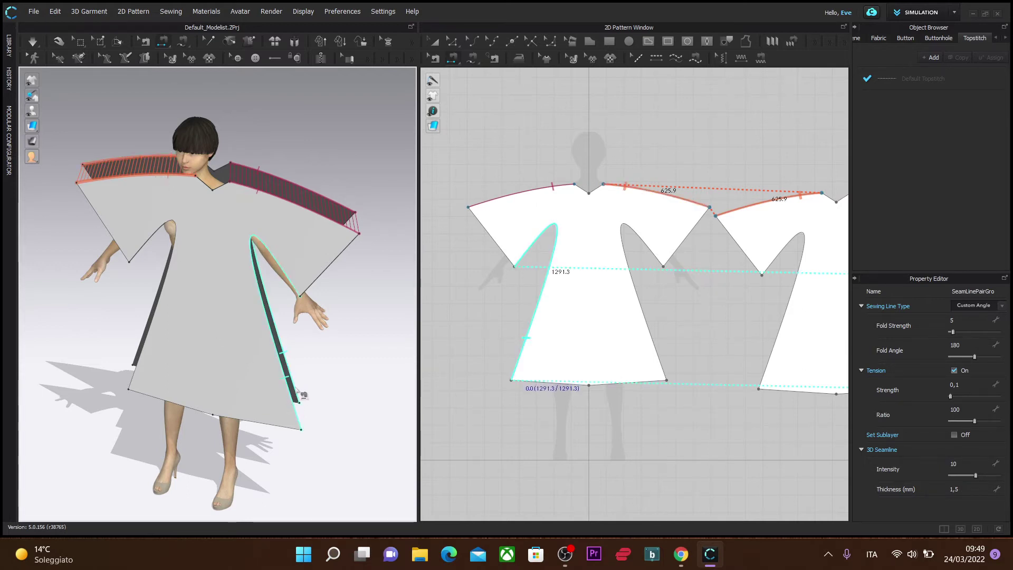
pyautogui.click(296, 401)
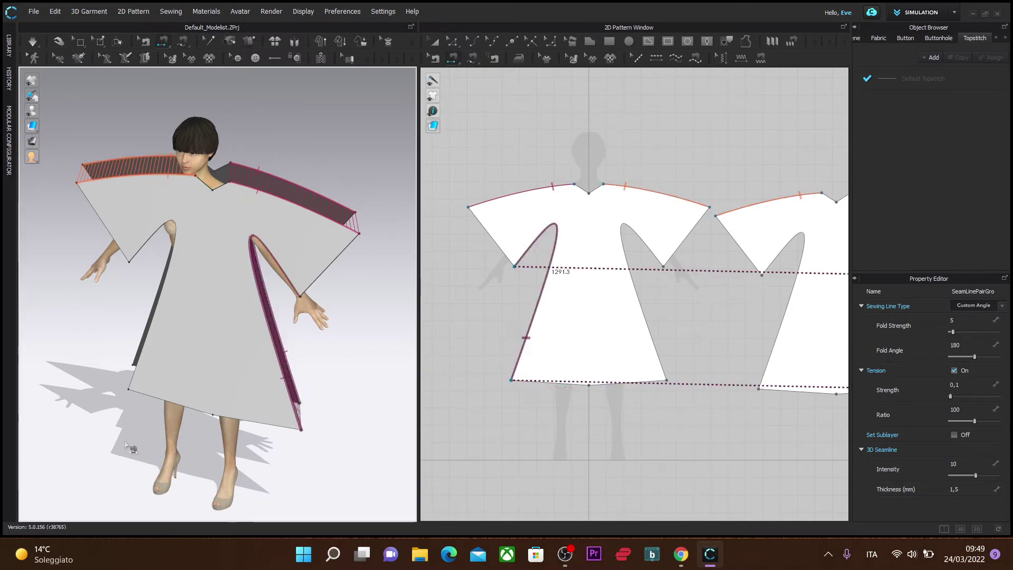
pyautogui.moveTo(95, 423); pyautogui.dragTo(95, 363, button='right')
pyautogui.click(103, 369)
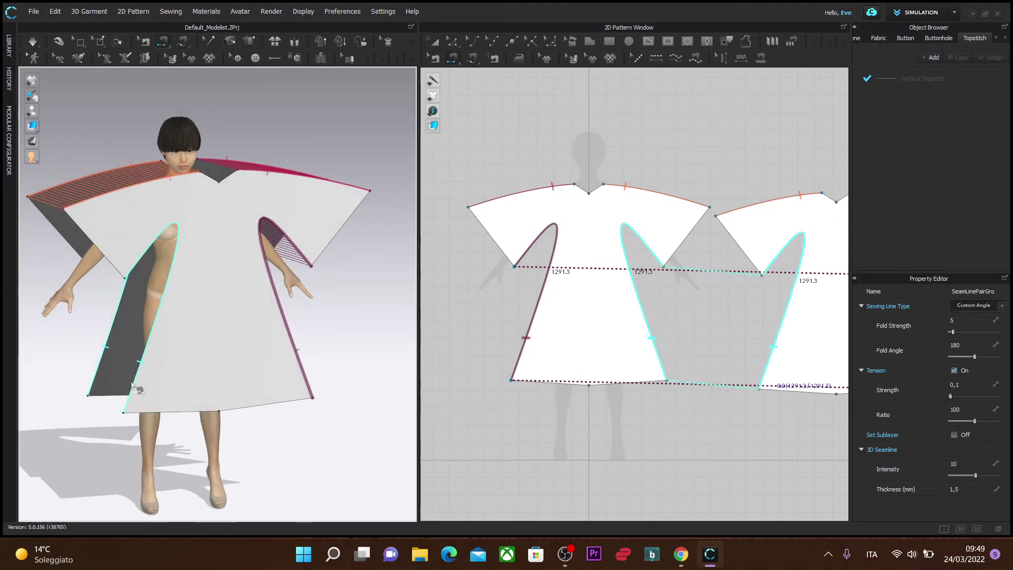
pyautogui.click(132, 384)
pyautogui.click(36, 43)
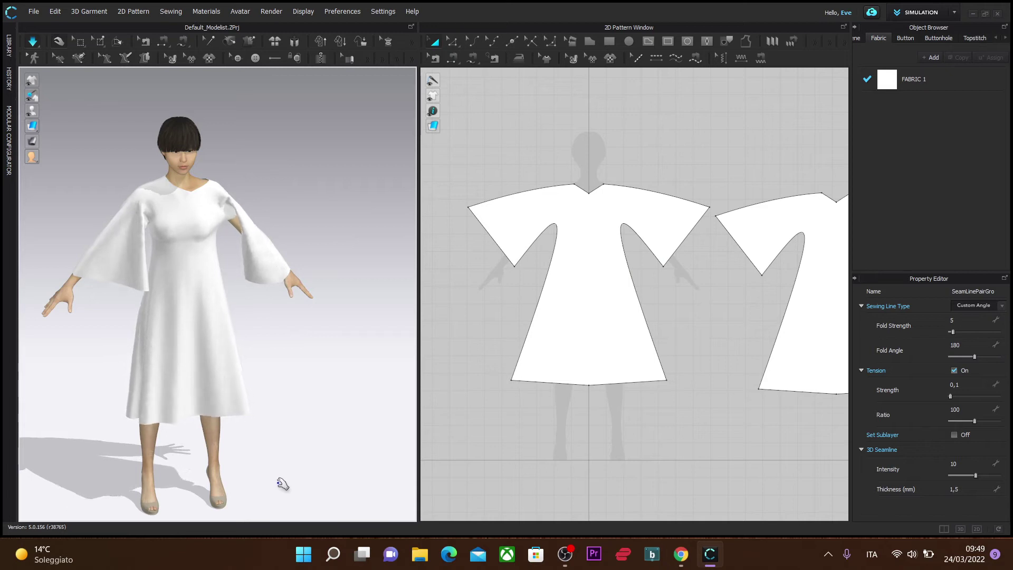
# Step: Stop the draping so the dress settles below the knee with wide flared sleeves
pyautogui.press('n')
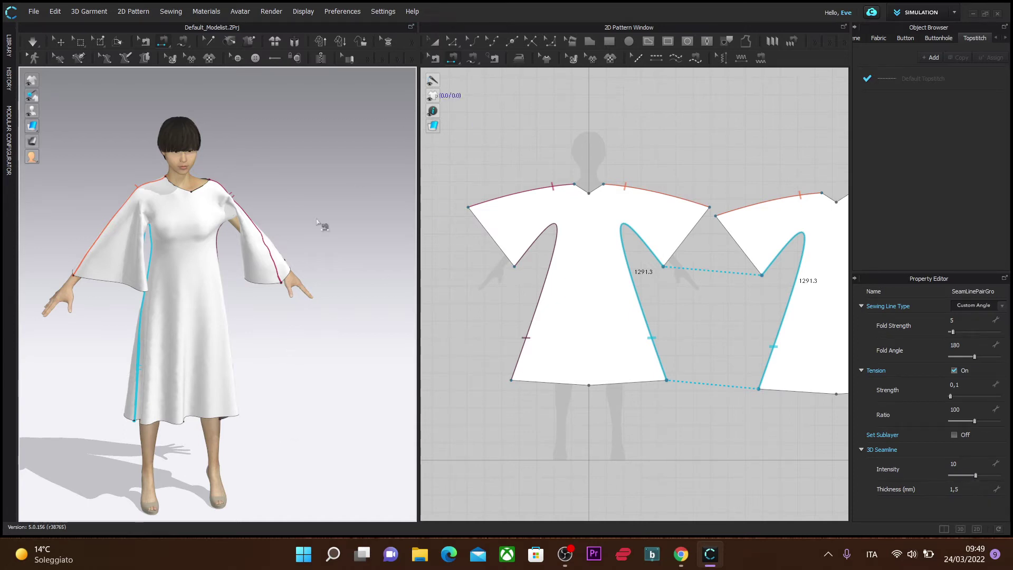
pyautogui.rightClick(198, 287)
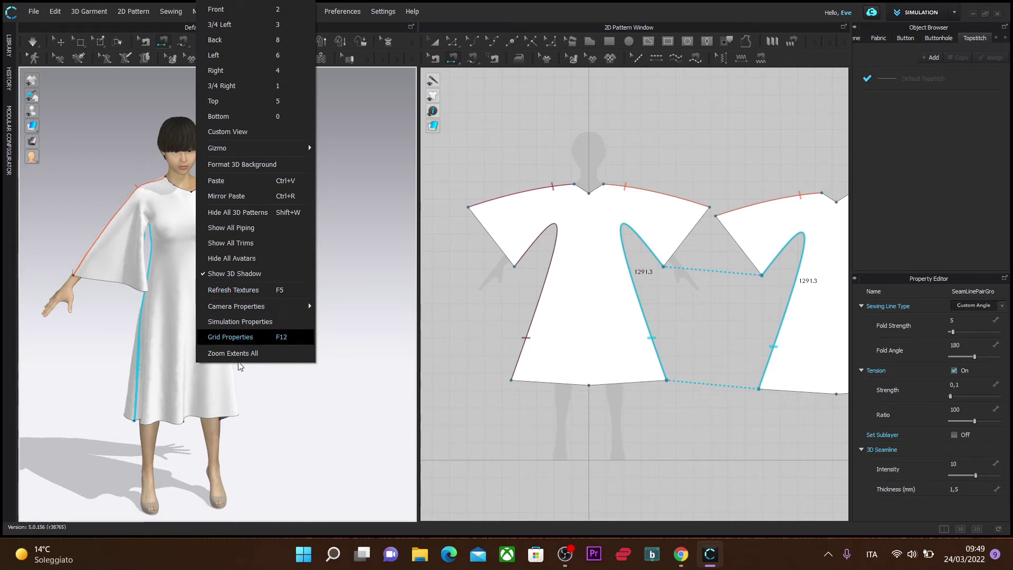
# Step: Undo the draping to return the dress to flat front and back panels
pyautogui.click(321, 429)
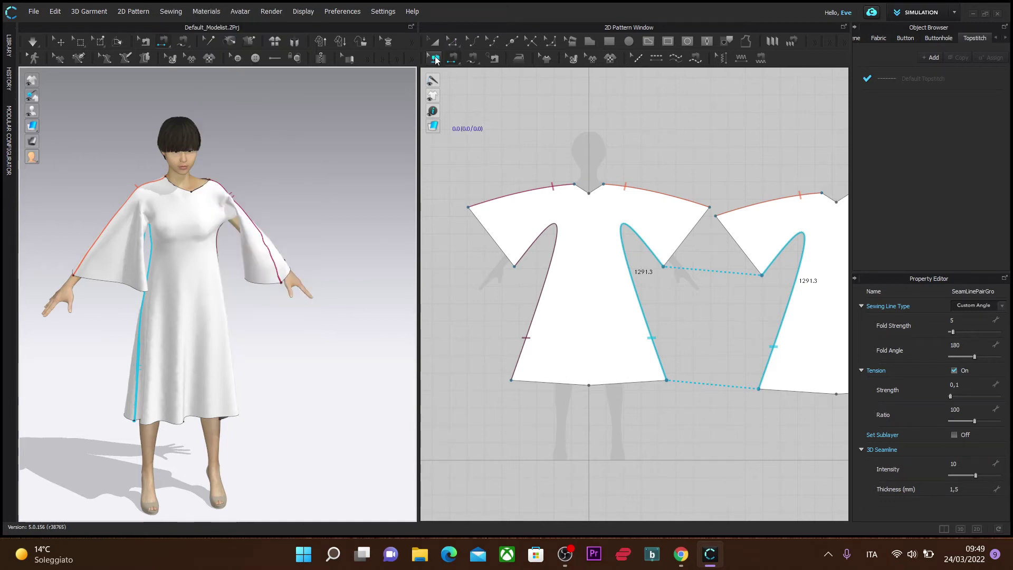
pyautogui.hotkey('ctrl', 'z')
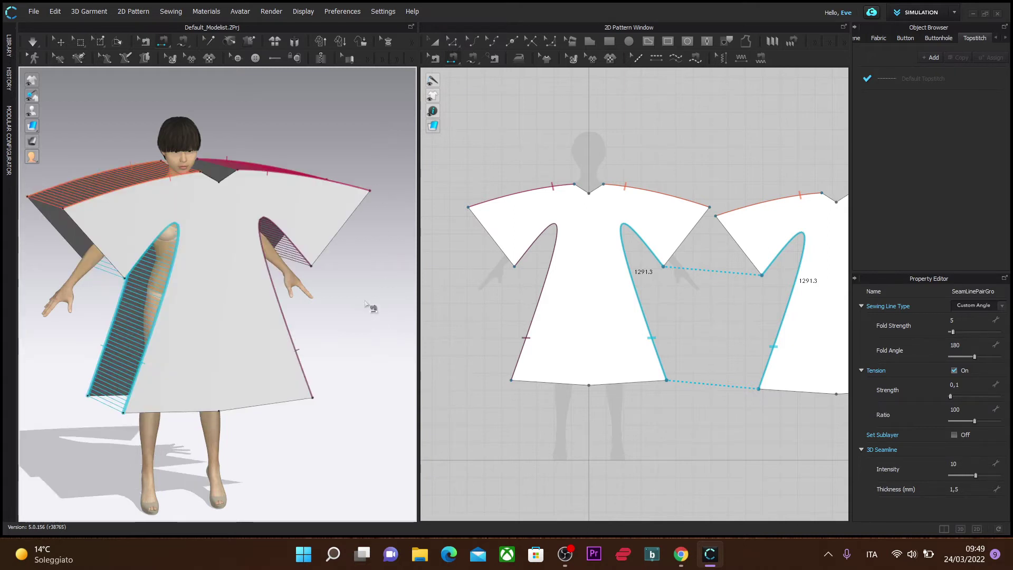
pyautogui.moveTo(338, 363); pyautogui.dragTo(378, 417, button='right')
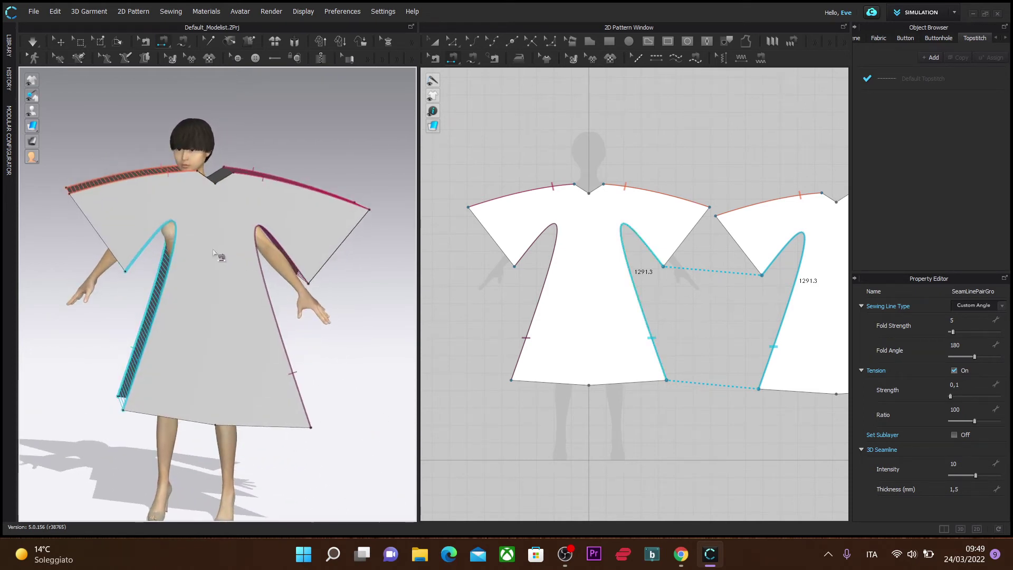
pyautogui.click(432, 41)
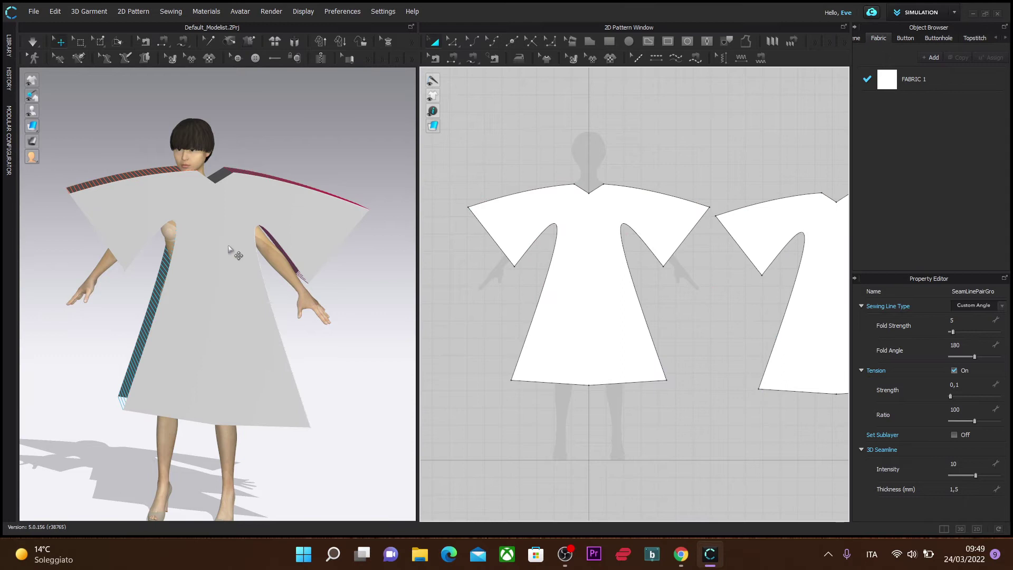
pyautogui.click(212, 249)
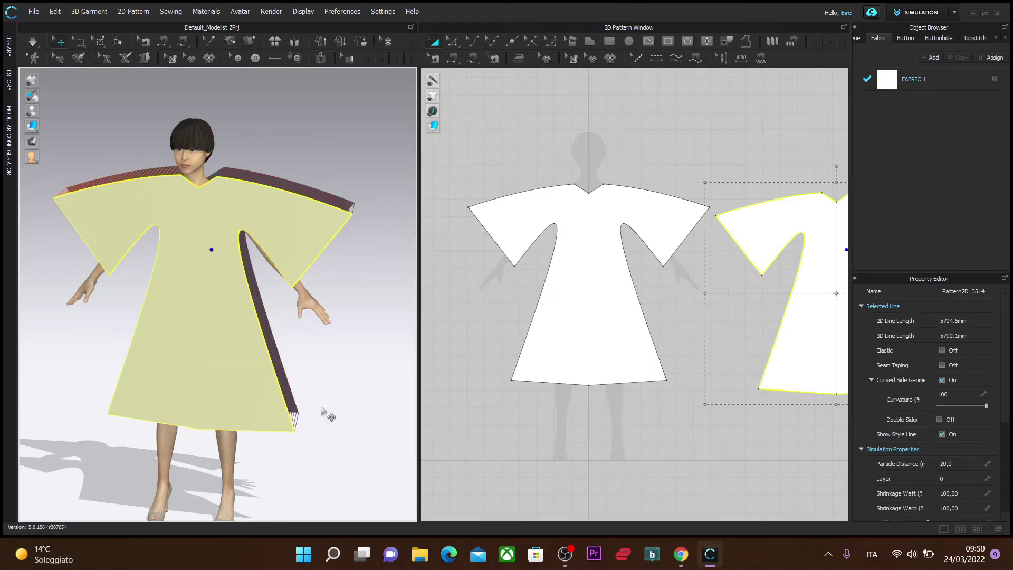
pyautogui.click(348, 430)
# Step: Shift the back panel away from the body and drape the dress again
pyautogui.moveTo(348, 430); pyautogui.dragTo(215, 409, button='right')
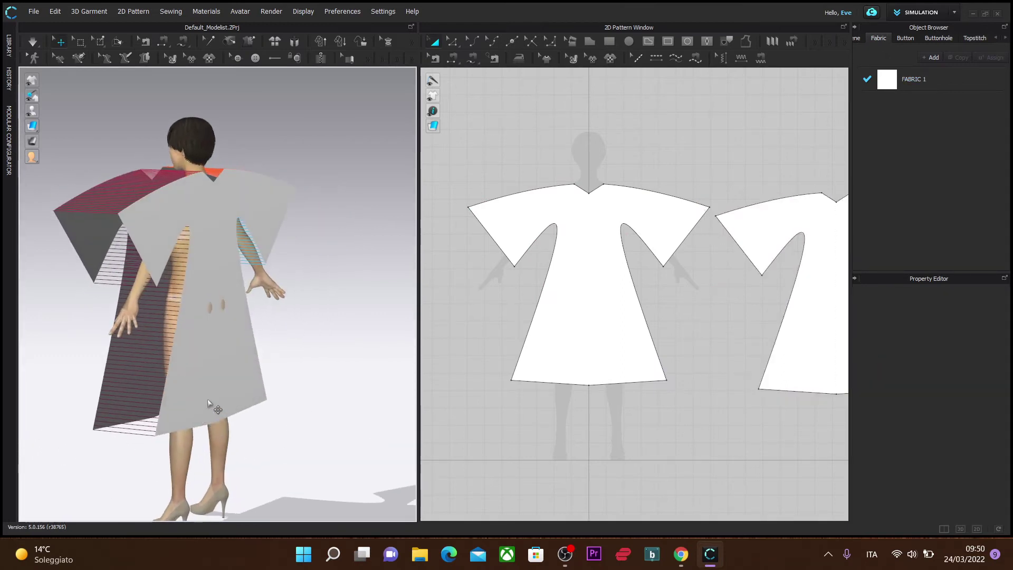
pyautogui.moveTo(296, 464); pyautogui.dragTo(181, 460, button='right')
pyautogui.click(174, 229)
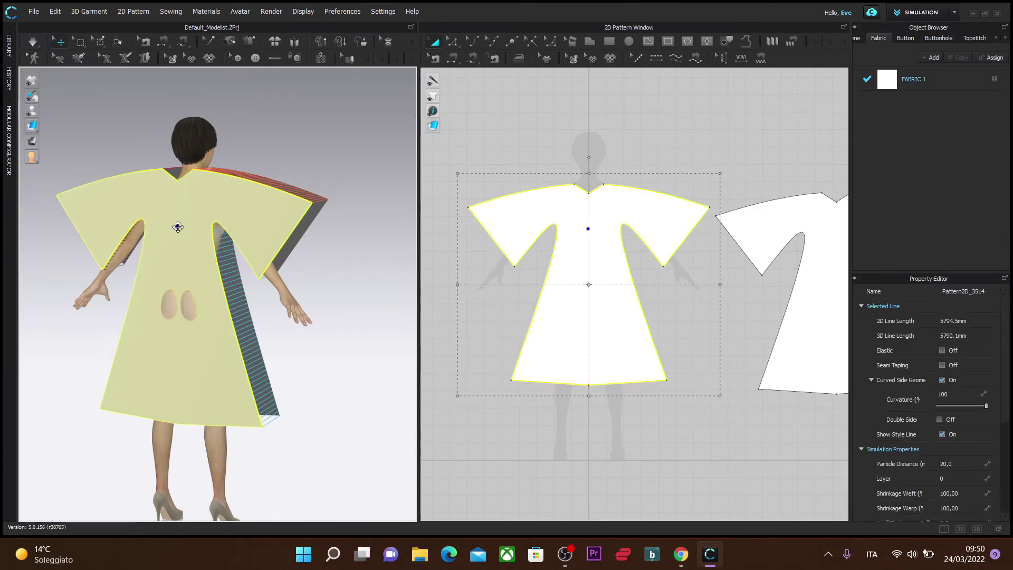
pyautogui.moveTo(63, 331); pyautogui.dragTo(194, 253, button='right')
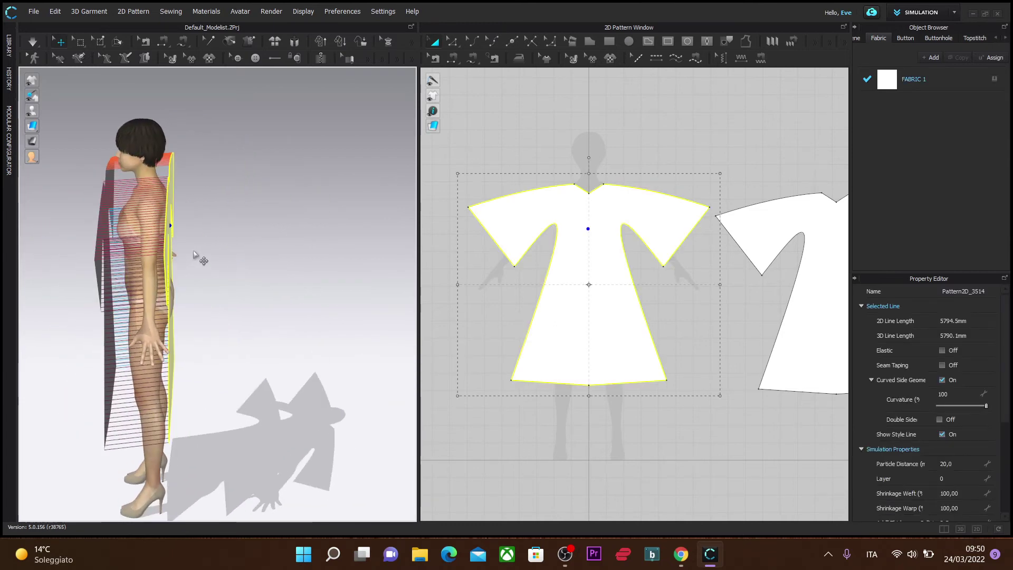
pyautogui.moveTo(169, 245); pyautogui.dragTo(176, 244)
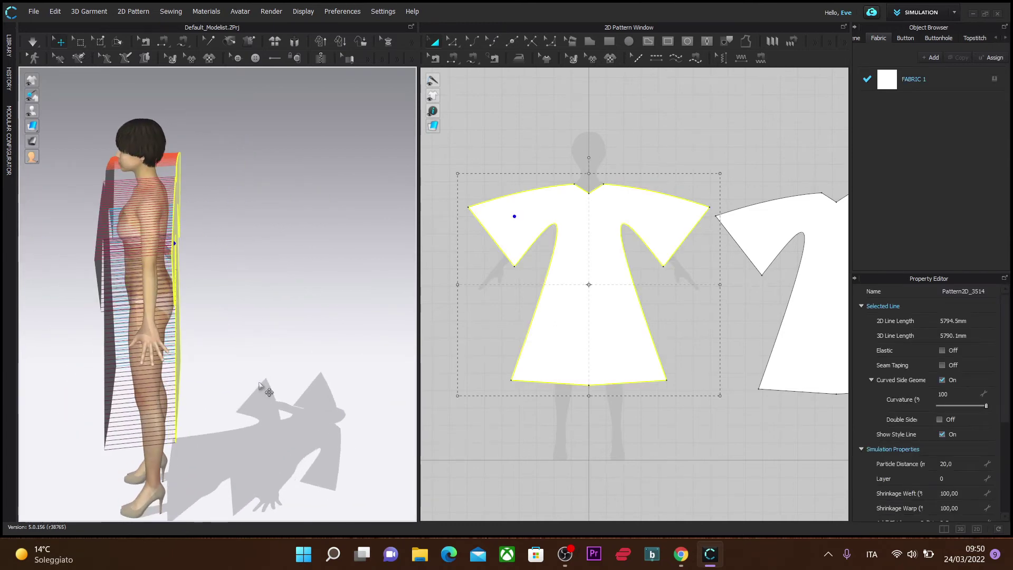
pyautogui.press('2')
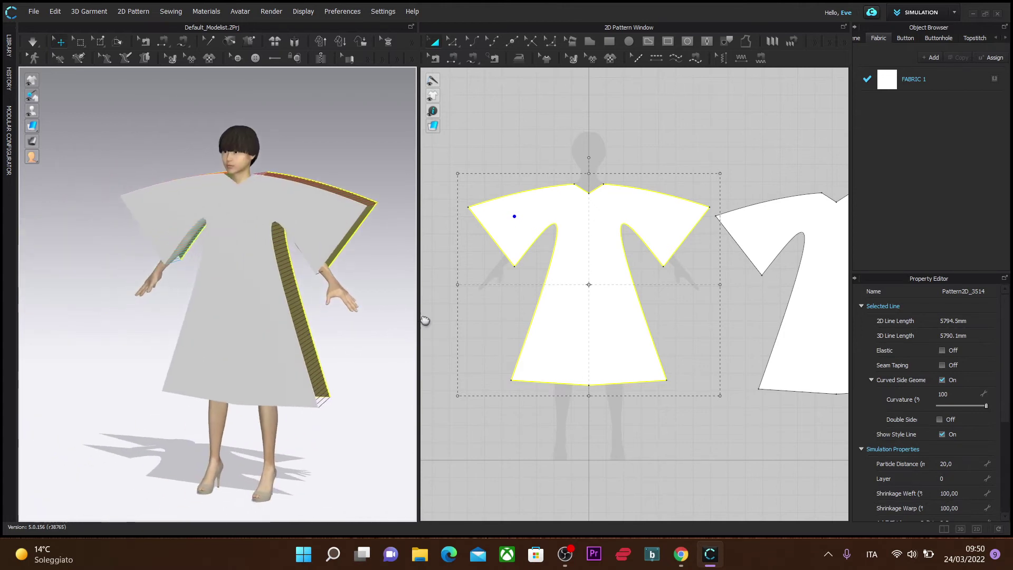
pyautogui.moveTo(97, 380); pyautogui.dragTo(130, 382, button='right')
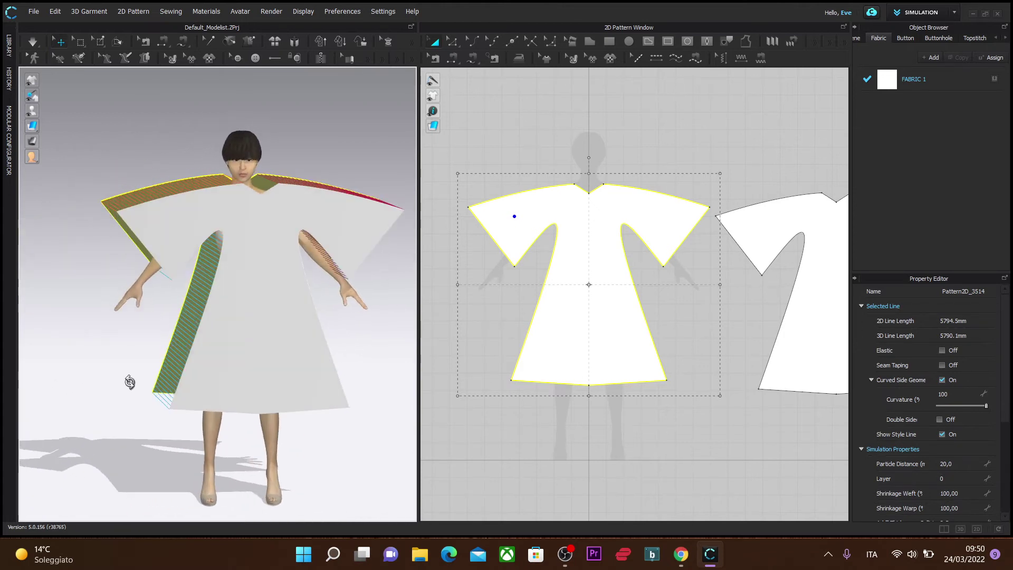
pyautogui.click(231, 286)
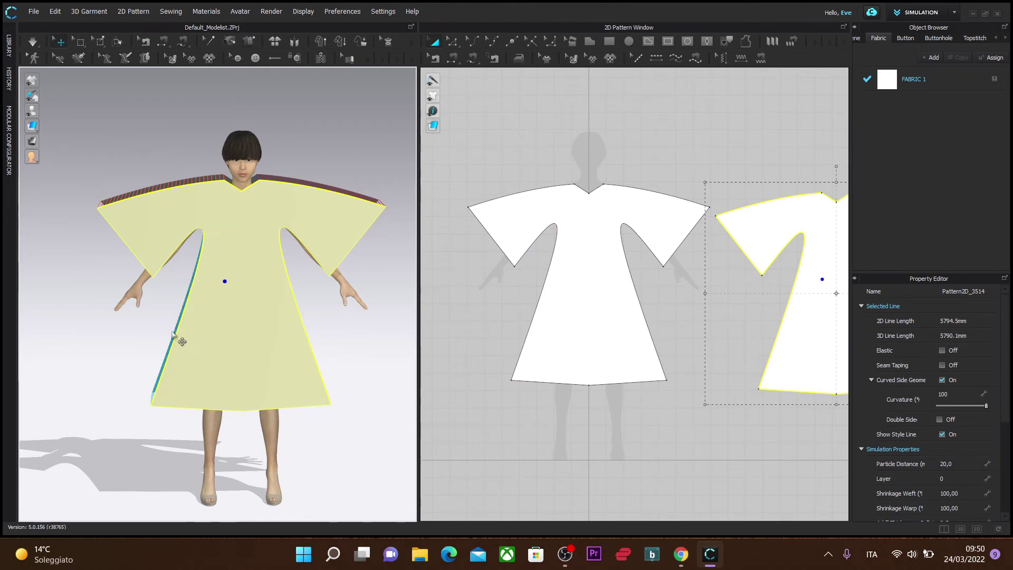
pyautogui.press('space')
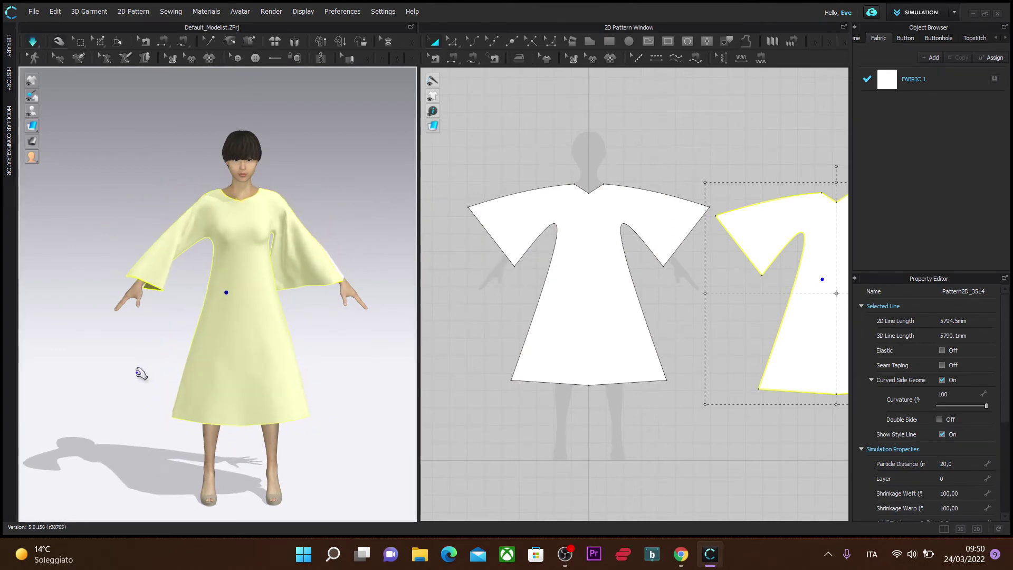
# Step: Orbit around the settling dress to check its back and front
pyautogui.scroll(-2, 140, 355)
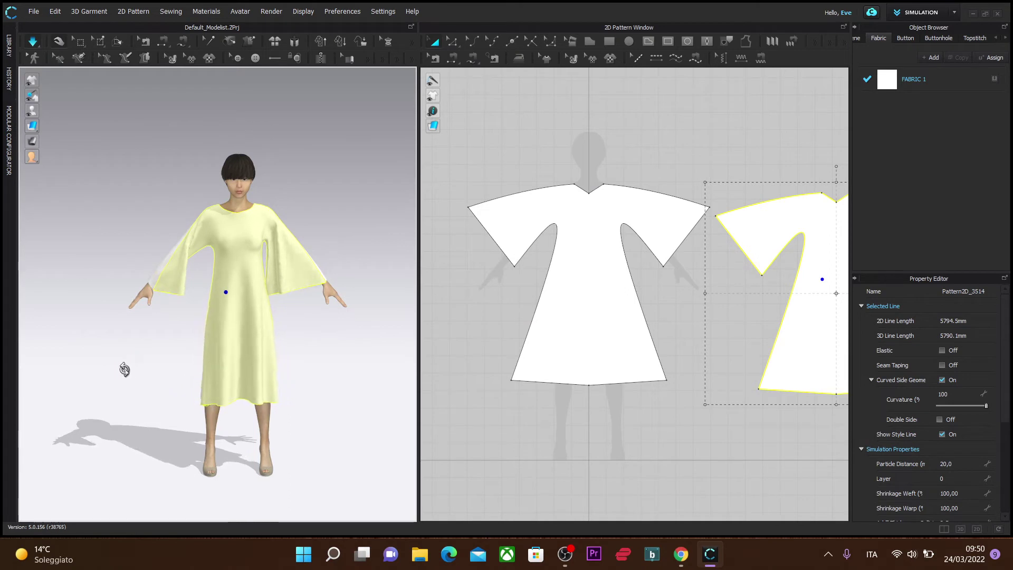
pyautogui.moveTo(125, 366)
pyautogui.mouseDown(button='right')
pyautogui.moveTo(338, 337)
pyautogui.moveTo(280, 360)
pyautogui.moveTo(131, 355)
pyautogui.mouseUp(button='right')
pyautogui.moveTo(202, 350); pyautogui.dragTo(220, 283, button='right')
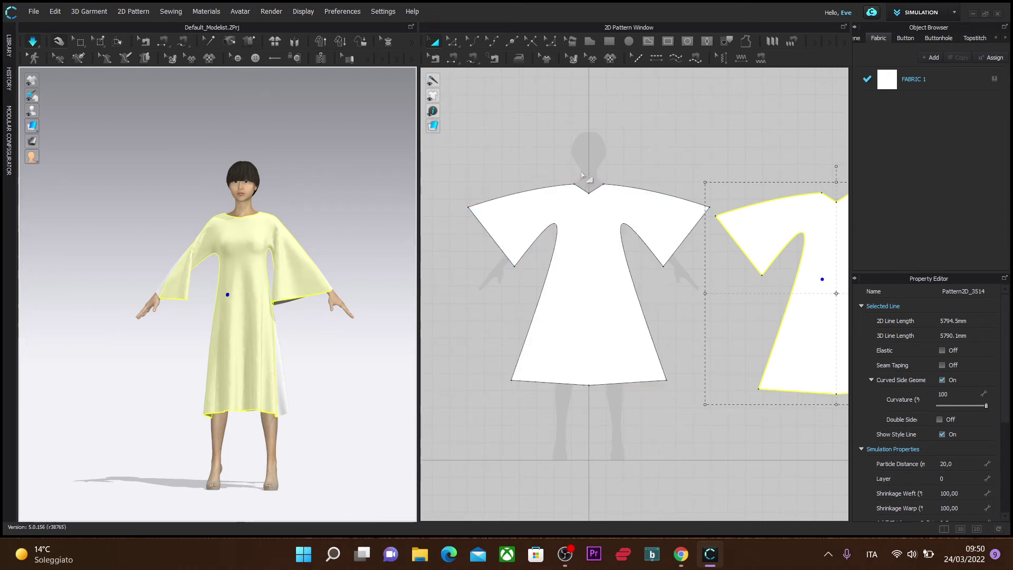
# Step: Stop the simulation and zoom the 3D view in on the draped dress's neckline
pyautogui.moveTo(582, 175); pyautogui.dragTo(539, 142, button='middle')
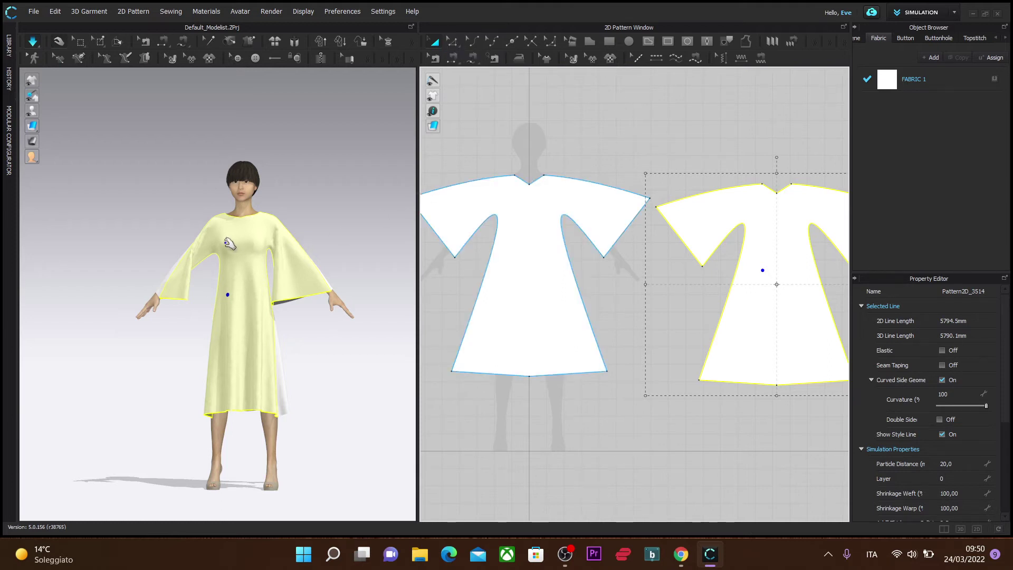
pyautogui.click(351, 213)
pyautogui.press('space')
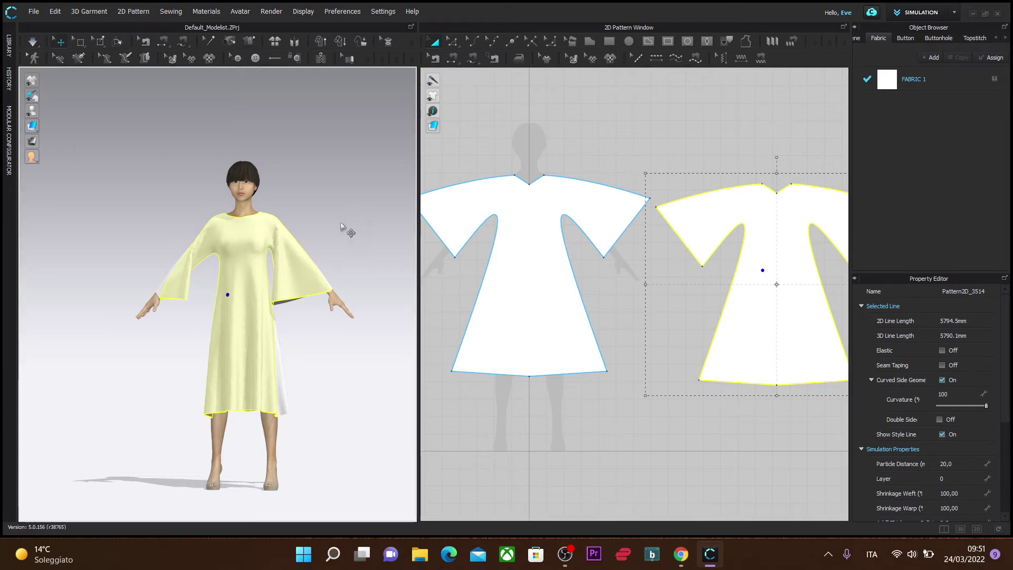
pyautogui.scroll(2, 338, 221)
pyautogui.moveTo(368, 196); pyautogui.dragTo(373, 303, button='right')
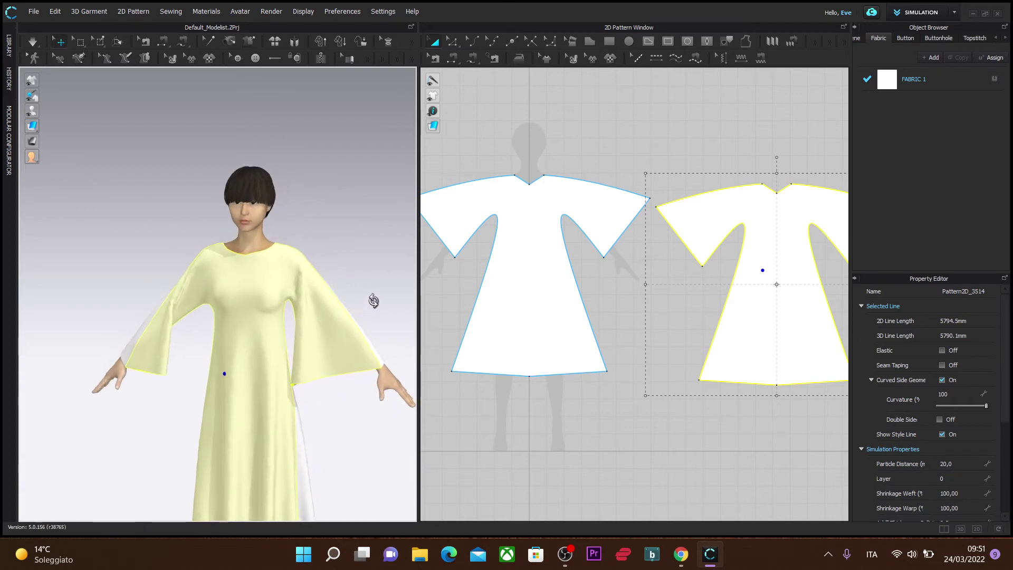
pyautogui.scroll(5, 353, 248)
pyautogui.scroll(2, 350, 233)
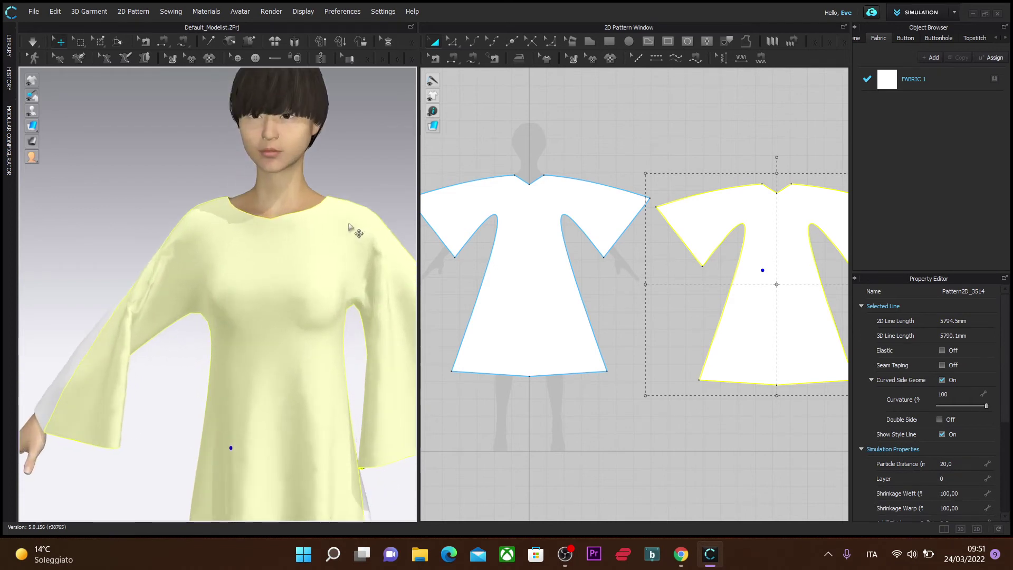
pyautogui.moveTo(364, 174); pyautogui.dragTo(276, 222, button='middle')
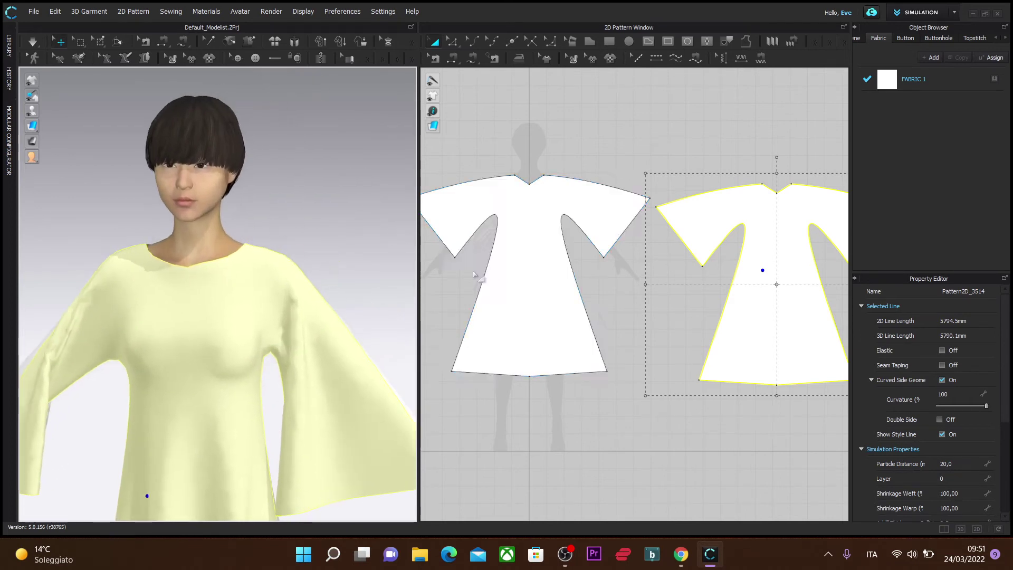
pyautogui.moveTo(504, 263); pyautogui.dragTo(490, 271)
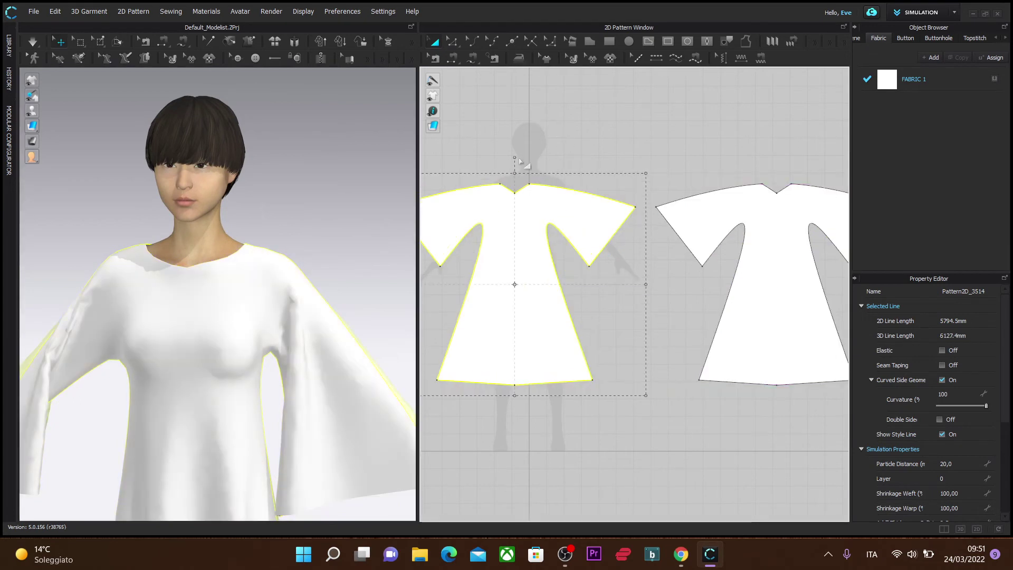
pyautogui.click(536, 156)
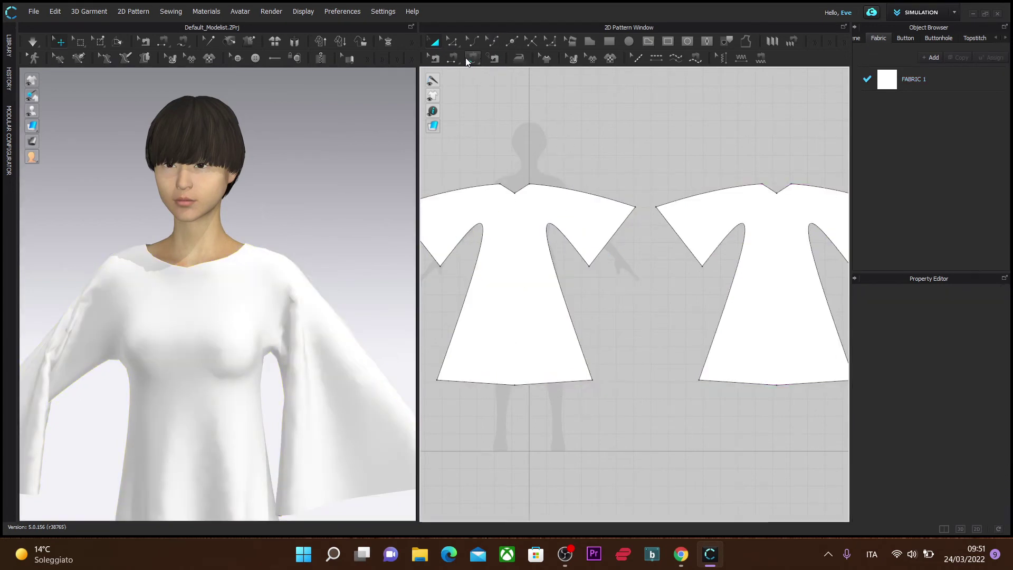
# Step: Convert the front and back neckline points to curve points for a rounded neckline
pyautogui.click(452, 42)
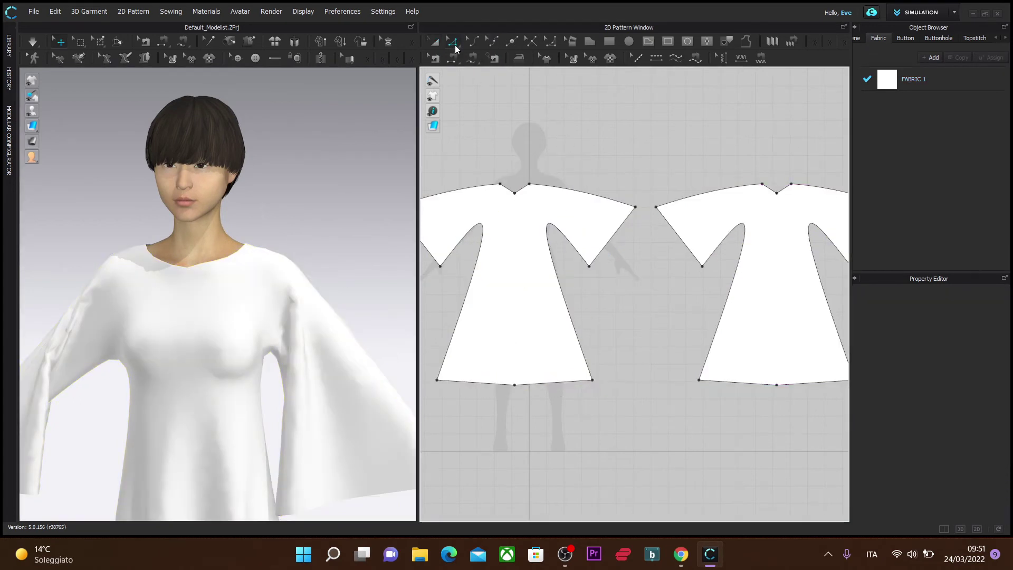
pyautogui.click(515, 195)
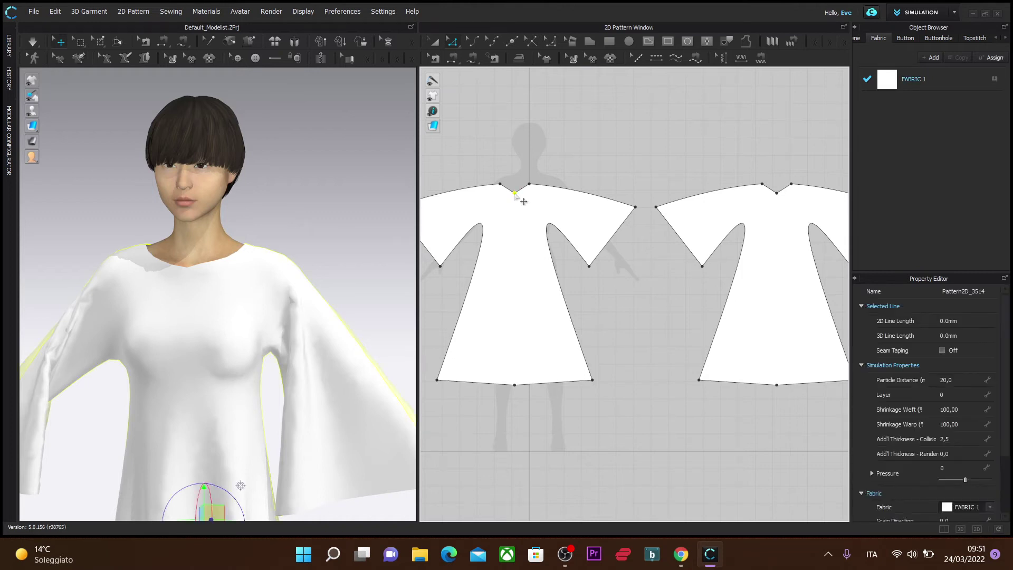
pyautogui.keyDown('shift'); pyautogui.click(777, 194); pyautogui.keyUp('shift')
pyautogui.rightClick(777, 193)
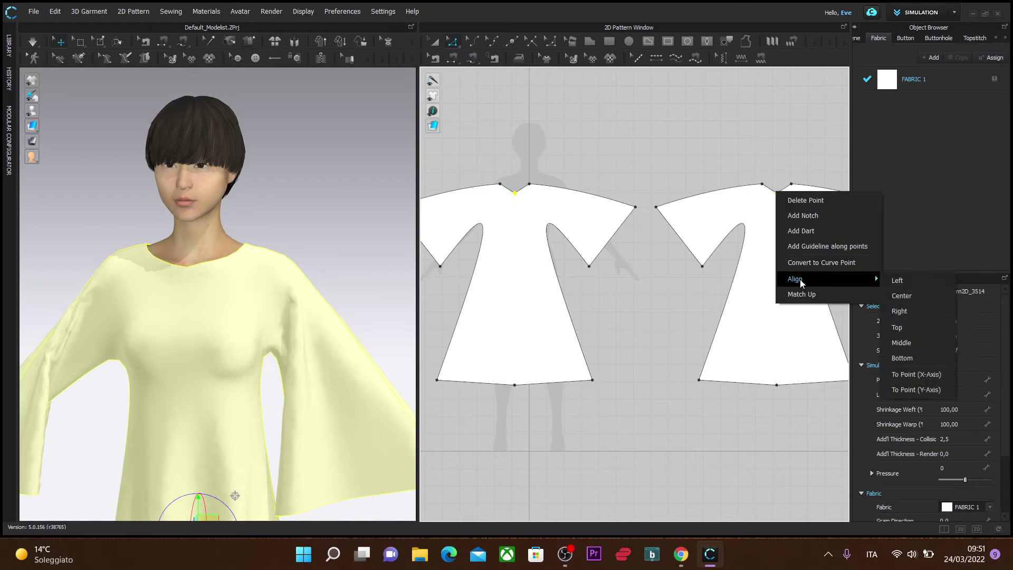
pyautogui.click(810, 264)
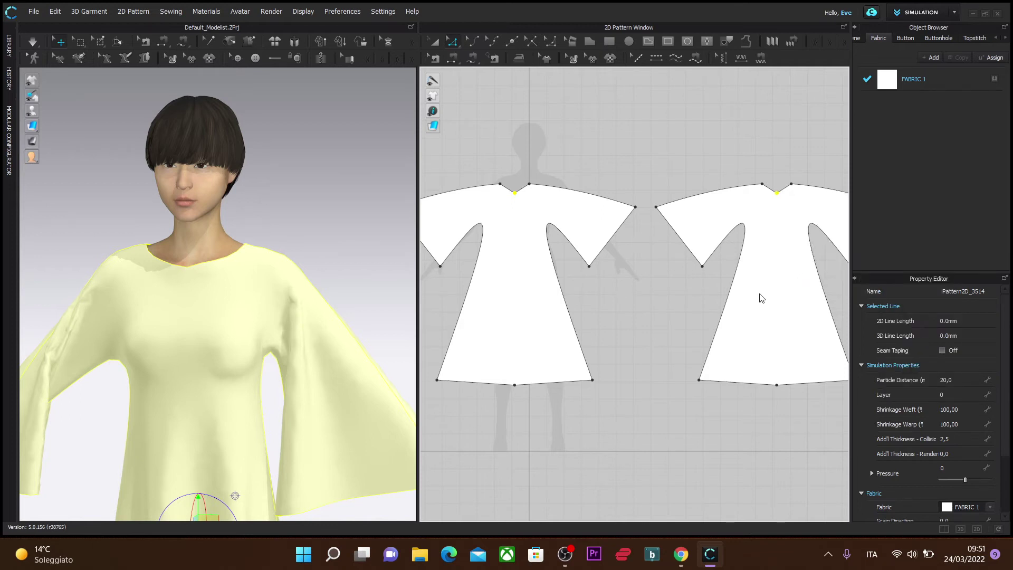
pyautogui.click(619, 385)
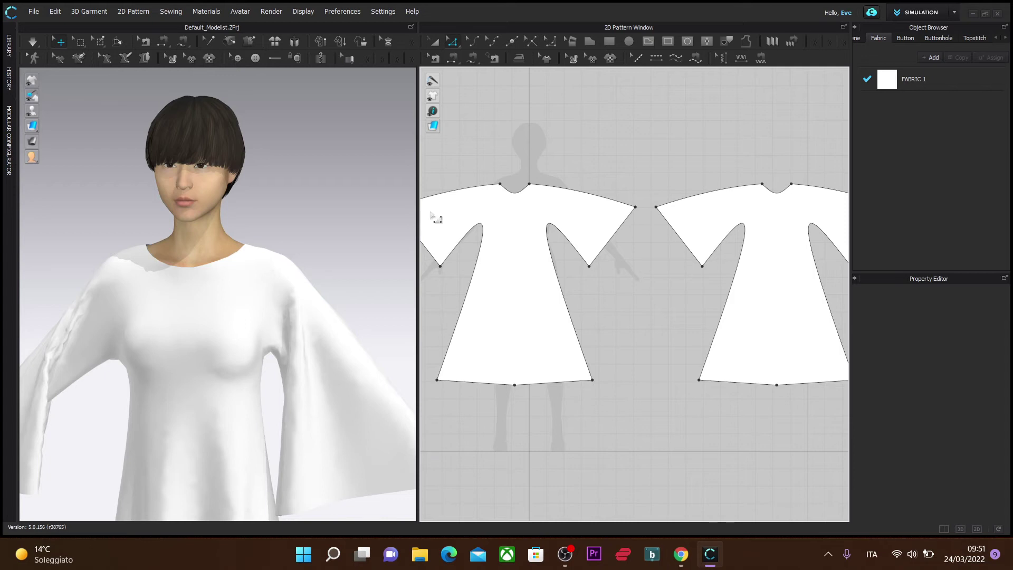
# Step: Raise both curved neckline segments to 203.7 mm and restart the simulation to re-drape the dress
pyautogui.click(515, 193)
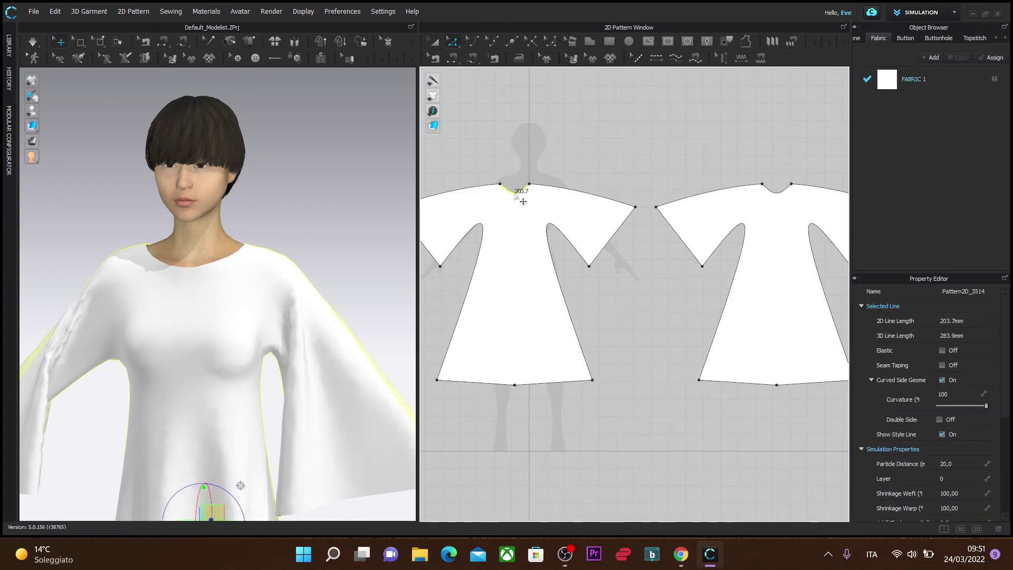
pyautogui.keyDown('shift'); pyautogui.click(785, 200); pyautogui.keyUp('shift')
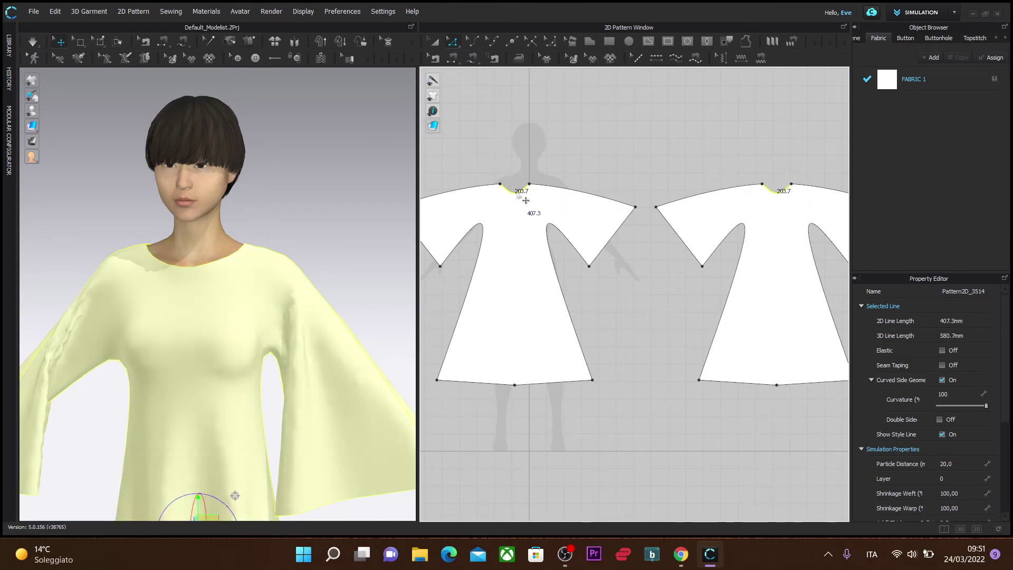
pyautogui.moveTo(526, 200); pyautogui.dragTo(523, 194)
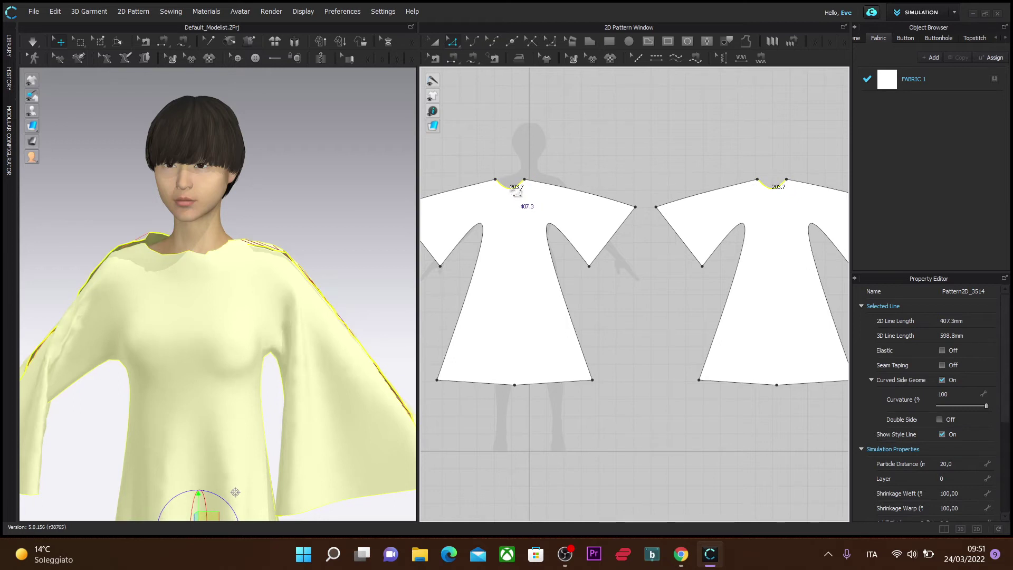
pyautogui.moveTo(519, 196); pyautogui.dragTo(518, 189)
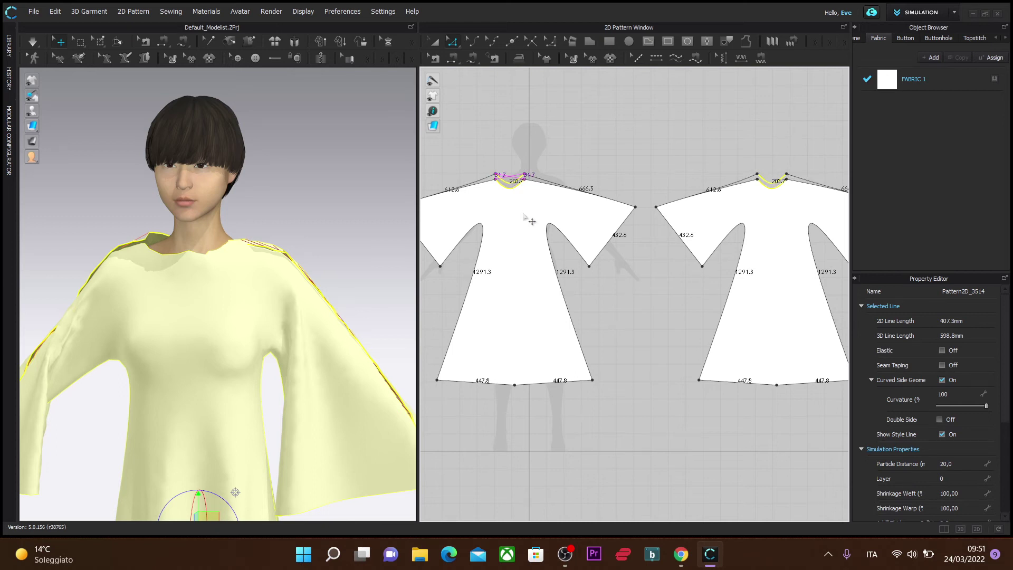
pyautogui.click(32, 43)
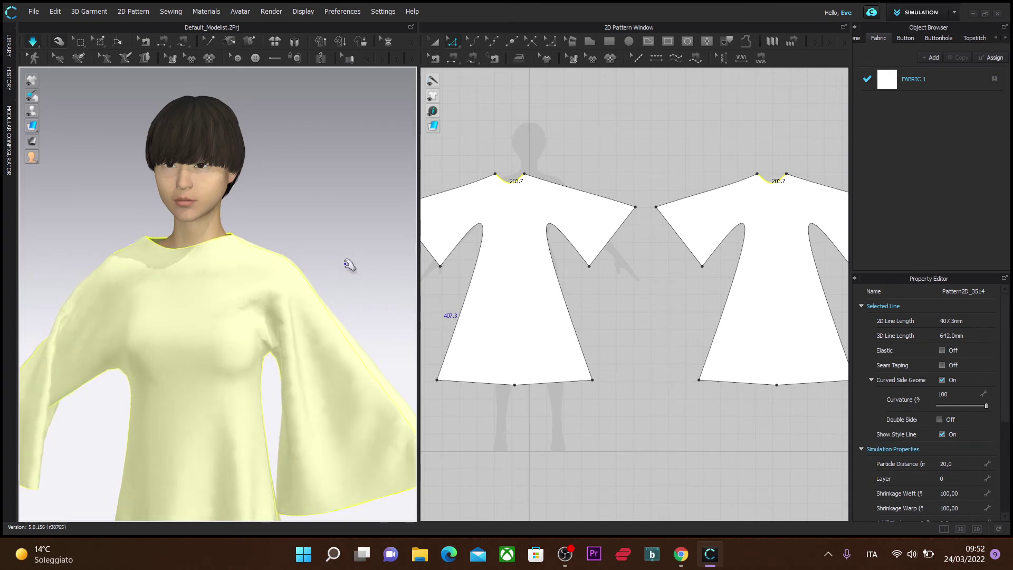
# Step: From a rear view, pull the back neckline cloth into place, then pause the simulation
pyautogui.moveTo(357, 270); pyautogui.dragTo(223, 316, button='right')
pyautogui.click(164, 317)
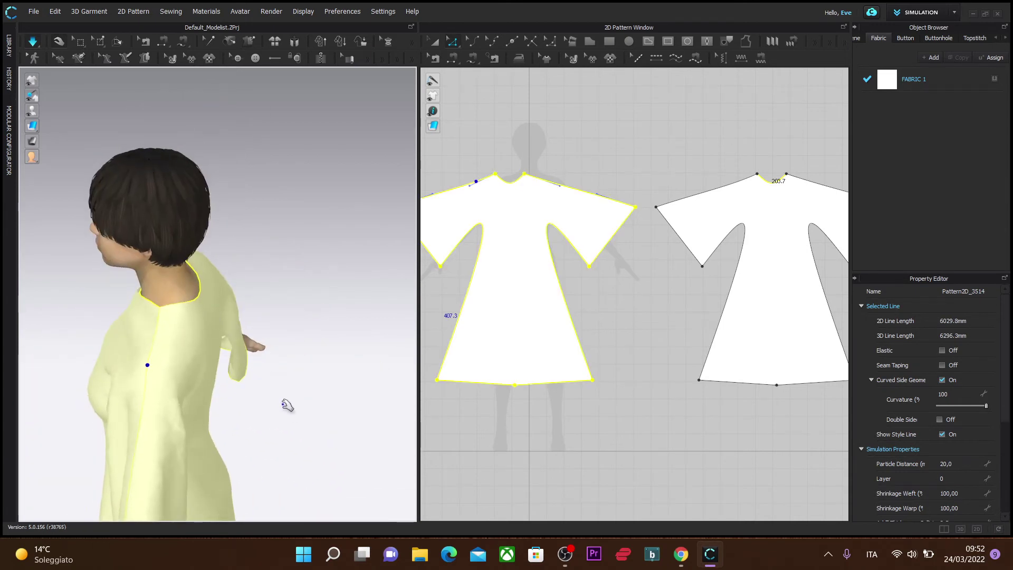
pyautogui.moveTo(287, 407); pyautogui.dragTo(168, 403, button='right')
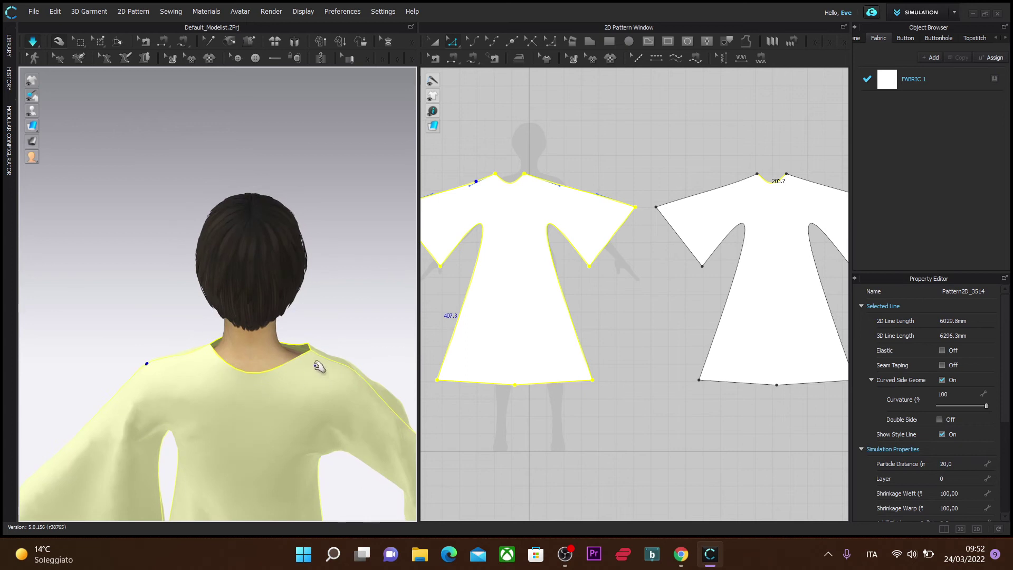
pyautogui.moveTo(319, 368)
pyautogui.mouseDown()
pyautogui.moveTo(280, 351)
pyautogui.moveTo(296, 376)
pyautogui.moveTo(324, 362)
pyautogui.mouseUp()
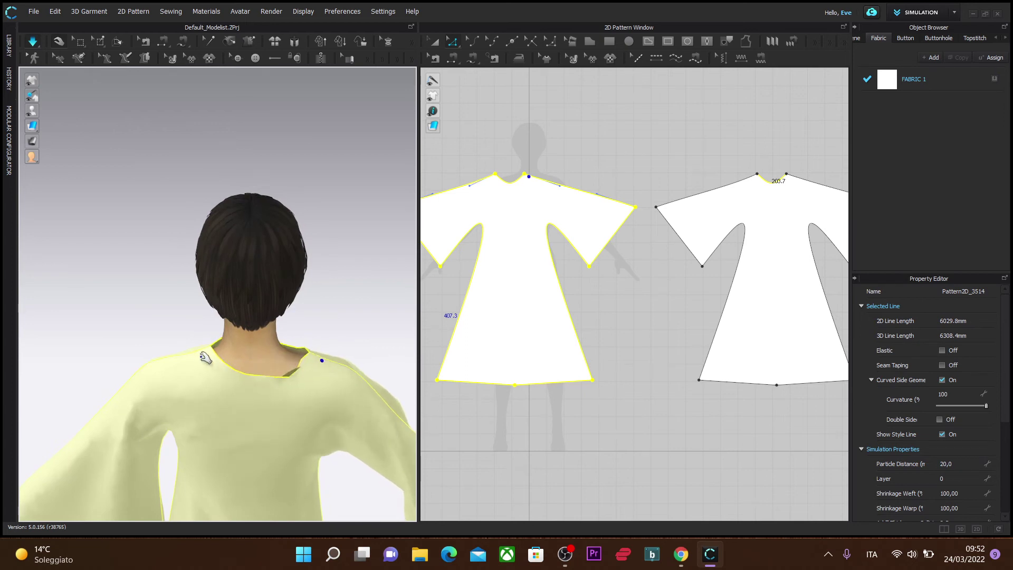
pyautogui.moveTo(205, 358)
pyautogui.mouseDown()
pyautogui.moveTo(118, 362)
pyautogui.moveTo(100, 389)
pyautogui.moveTo(192, 400)
pyautogui.moveTo(129, 368)
pyautogui.mouseUp()
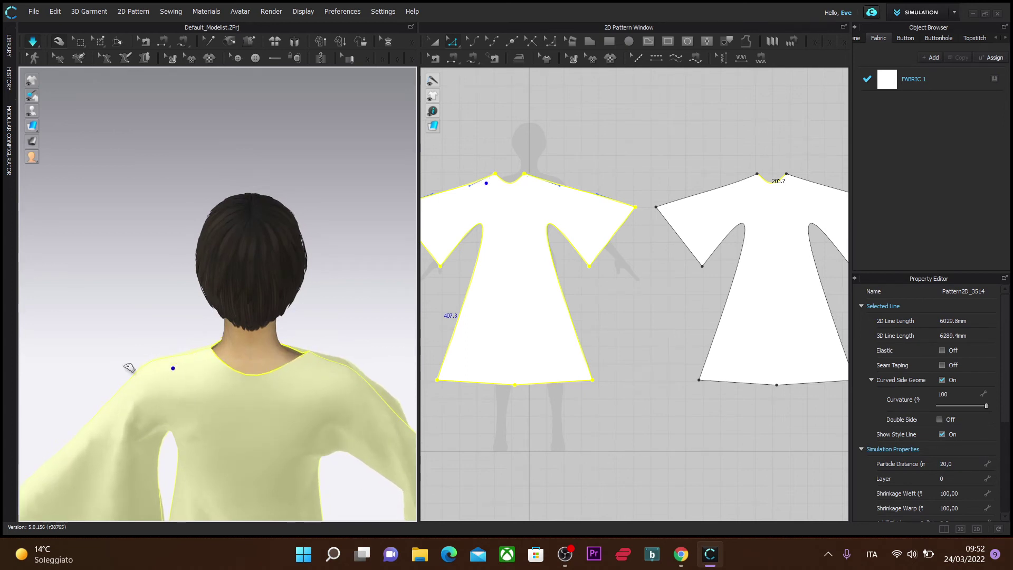
pyautogui.moveTo(301, 353)
pyautogui.mouseDown()
pyautogui.moveTo(261, 350)
pyautogui.moveTo(257, 362)
pyautogui.moveTo(284, 373)
pyautogui.mouseUp()
pyautogui.press('space')
# Step: Resume the simulation so the dress settles, and reframe the upper dress from the front
pyautogui.moveTo(336, 447); pyautogui.dragTo(135, 274, button='right')
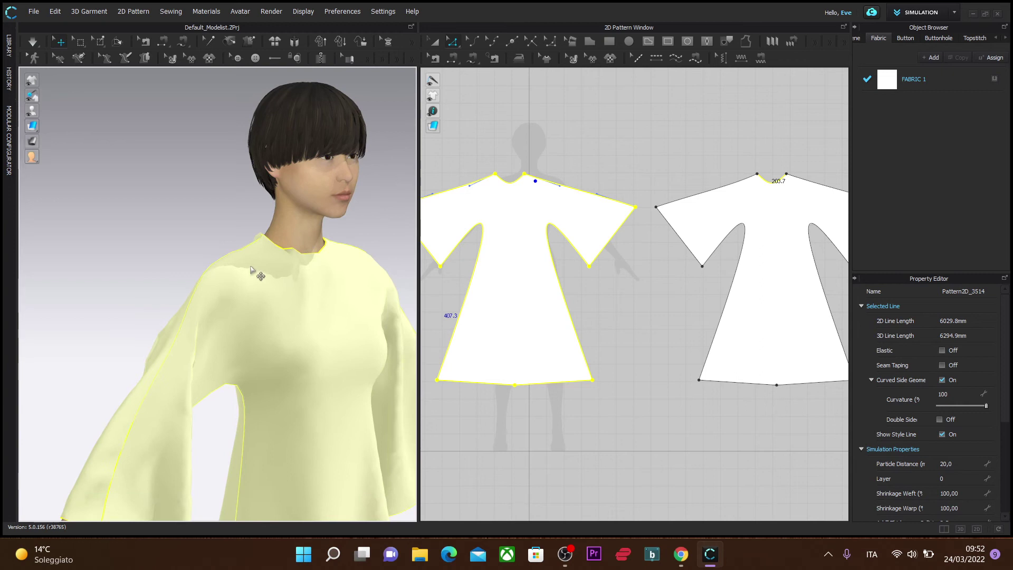
pyautogui.press('space')
pyautogui.keyDown('shift'); pyautogui.click(232, 262); pyautogui.keyUp('shift')
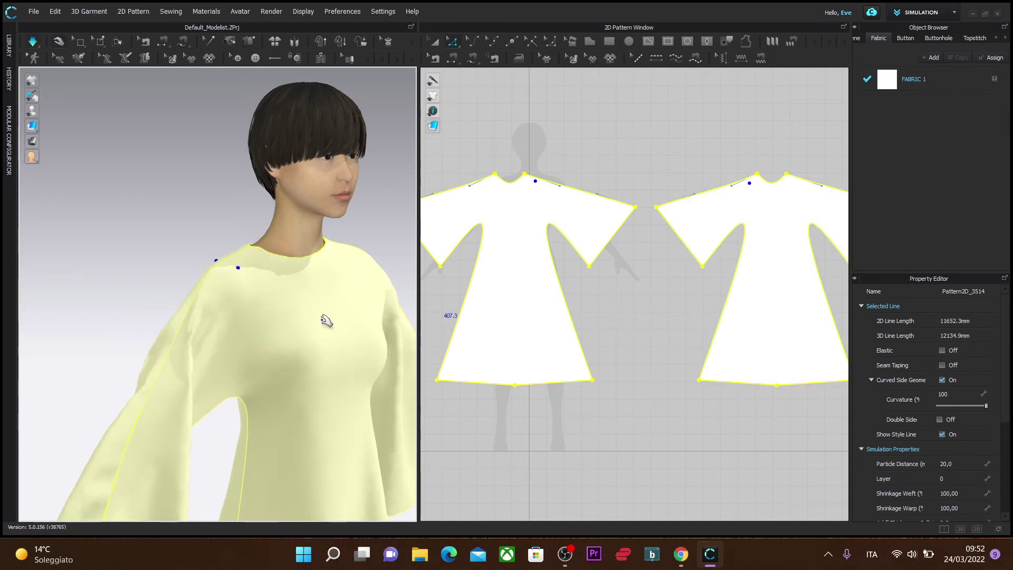
pyautogui.moveTo(154, 264); pyautogui.dragTo(150, 320, button='right')
pyautogui.moveTo(165, 297); pyautogui.dragTo(134, 220, button='middle')
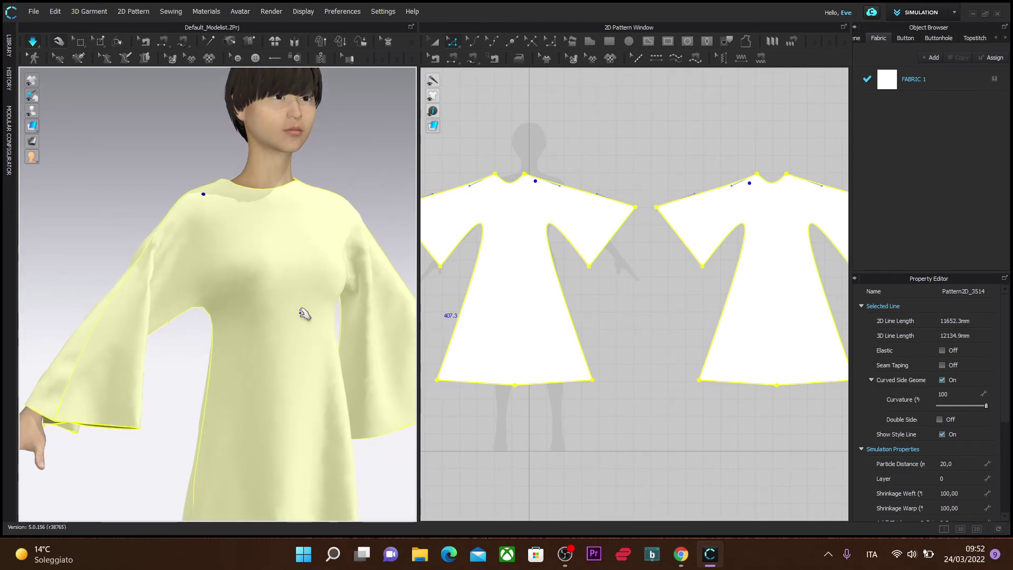
pyautogui.scroll(-2, 554, 392)
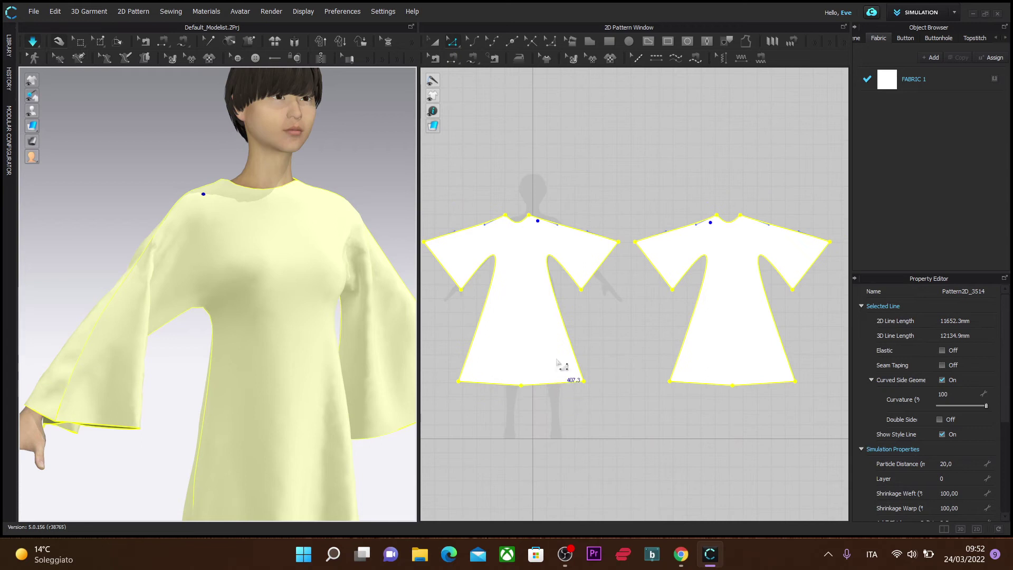
pyautogui.moveTo(304, 390); pyautogui.dragTo(319, 367, button='right')
pyautogui.scroll(-3, 274, 369)
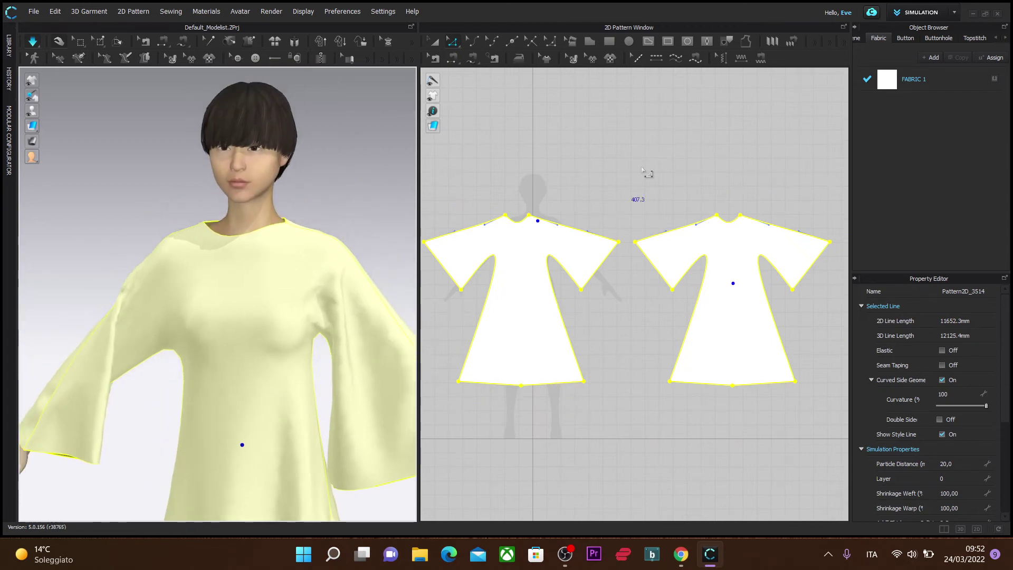
# Step: Move the dress pattern down in the 2D window to make room above it
pyautogui.click(584, 174)
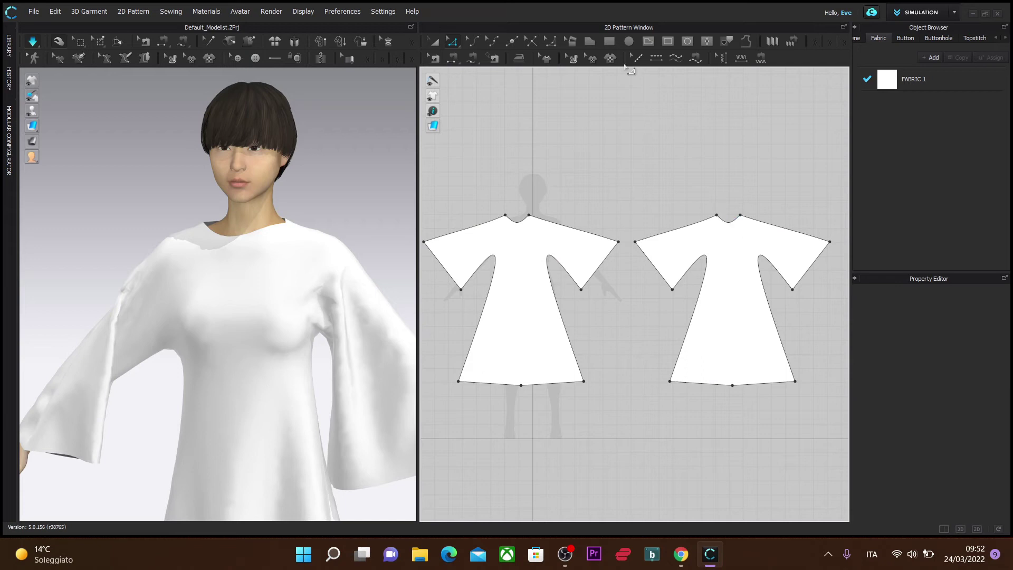
pyautogui.click(609, 42)
pyautogui.scroll(6, 606, 161)
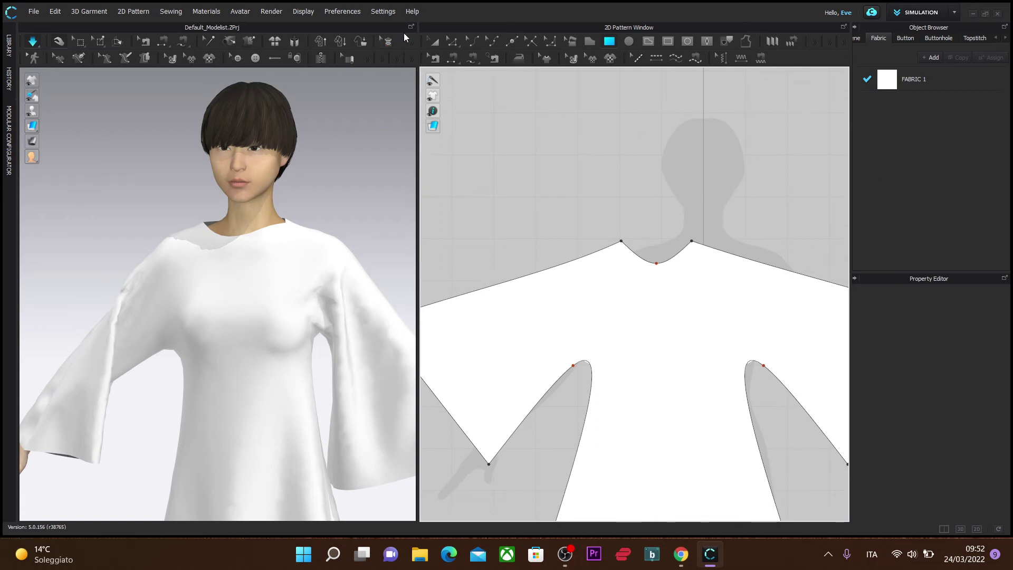
pyautogui.click(434, 43)
pyautogui.click(634, 373)
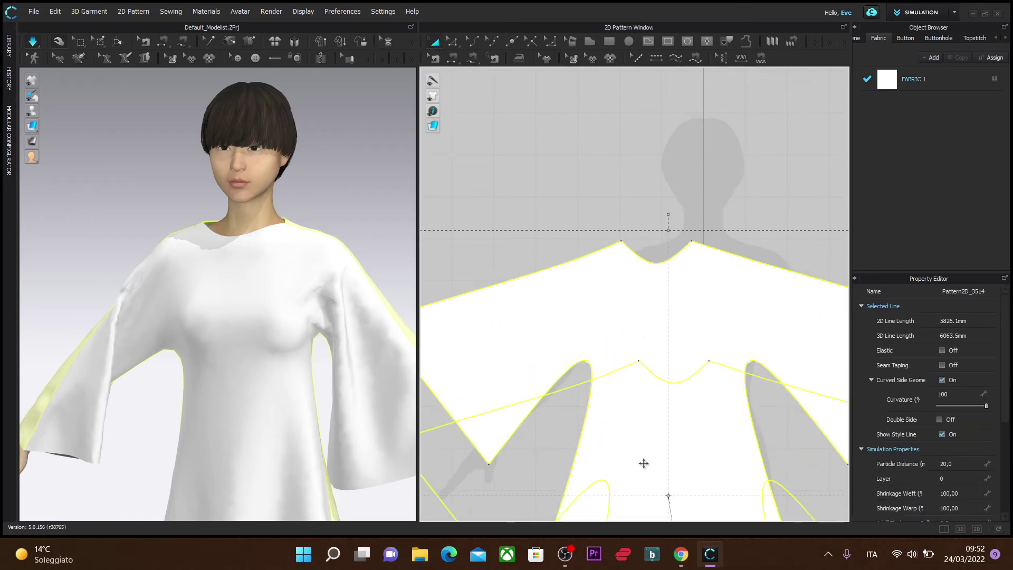
pyautogui.moveTo(645, 202); pyautogui.dragTo(663, 323)
# Step: Draw a thin 432.7 mm rectangle at neck height as the collar piece
pyautogui.moveTo(673, 298); pyautogui.dragTo(597, 293, button='right')
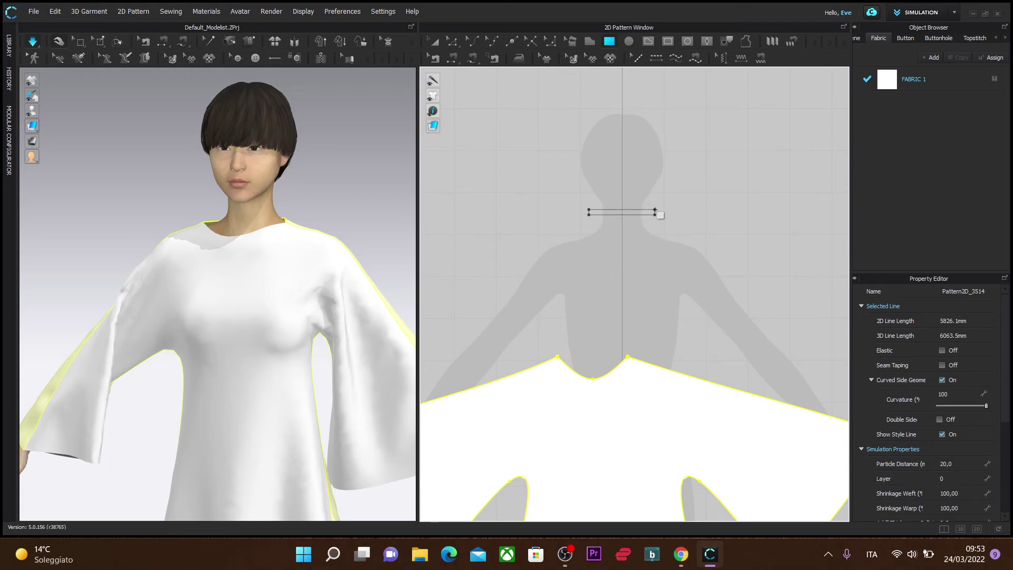
pyautogui.moveTo(657, 214); pyautogui.dragTo(663, 233)
pyautogui.moveTo(661, 232); pyautogui.dragTo(662, 232)
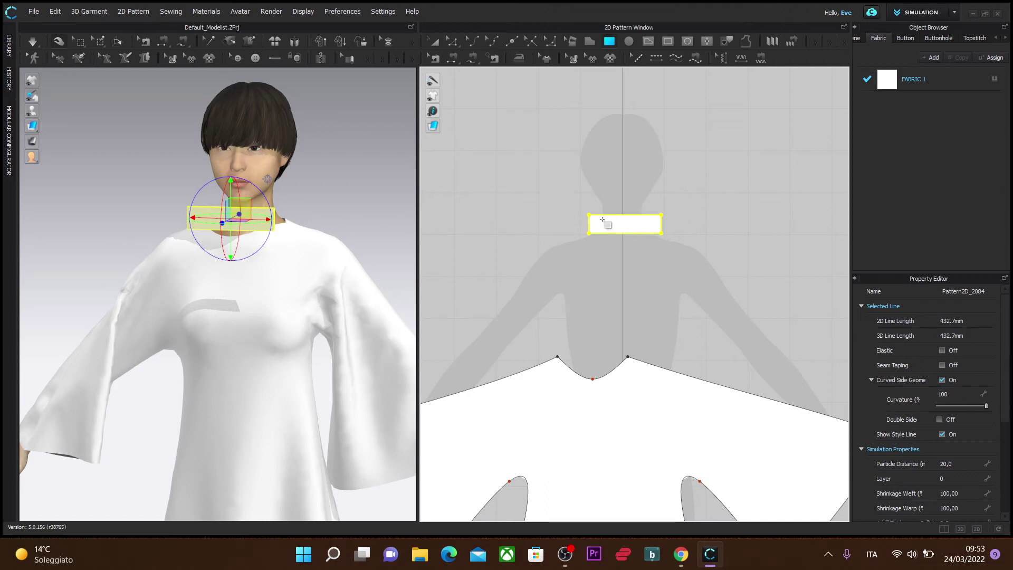
# Step: Copy and paste the collar rectangle beside the original, then flip the copy horizontally
pyautogui.click(432, 43)
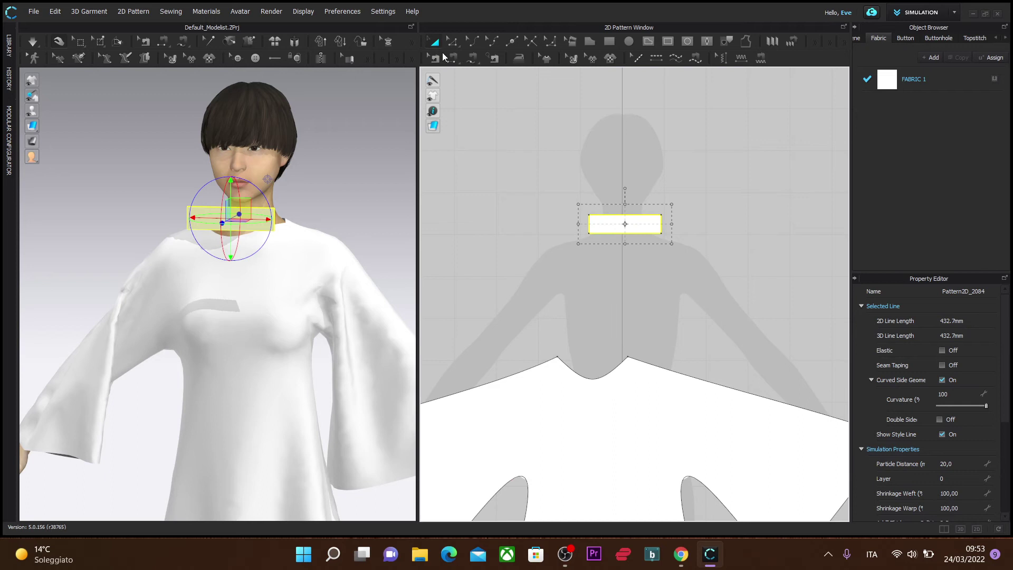
pyautogui.rightClick(642, 225)
pyautogui.click(676, 61)
pyautogui.rightClick(644, 227)
pyautogui.click(662, 70)
pyautogui.click(740, 227)
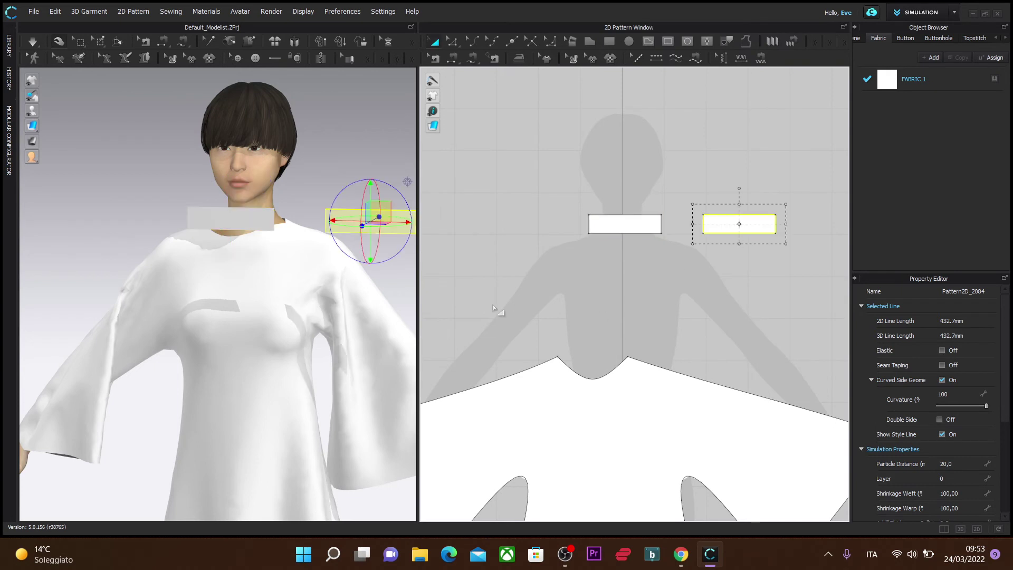
pyautogui.rightClick(356, 217)
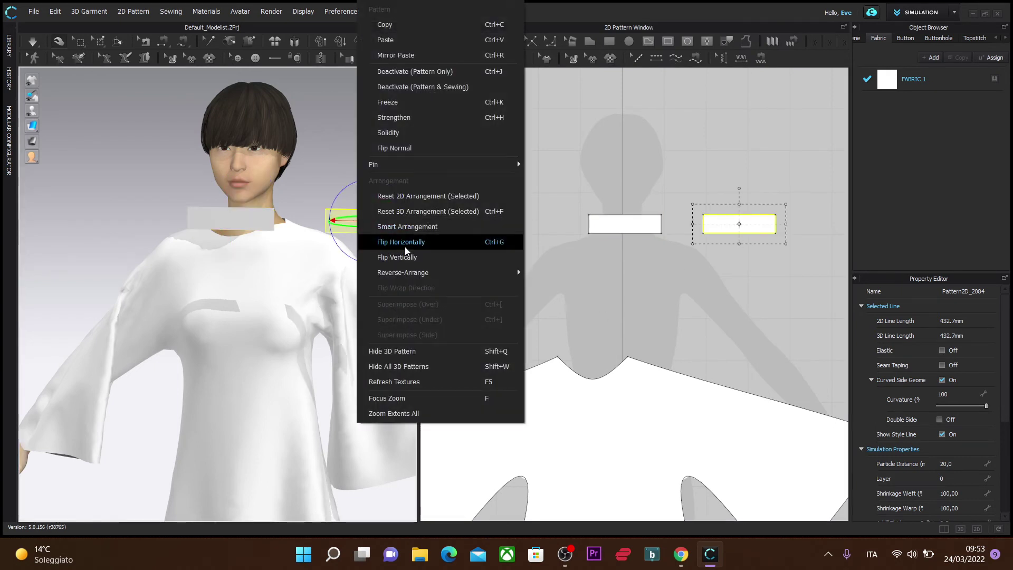
pyautogui.click(405, 247)
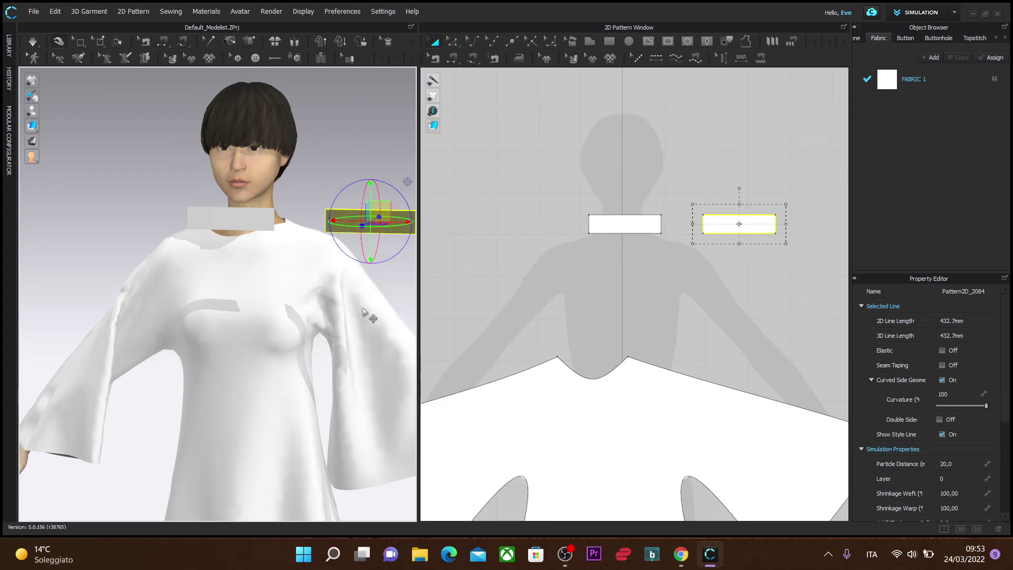
# Step: Position the copied collar piece behind the neck and the original under the chin
pyautogui.moveTo(369, 314); pyautogui.dragTo(176, 326, button='right')
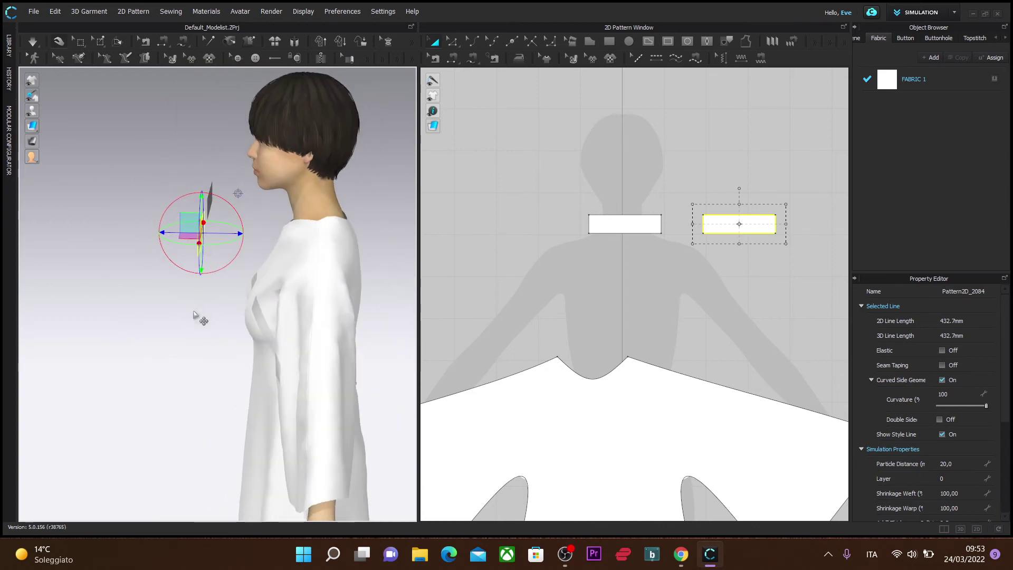
pyautogui.moveTo(190, 224); pyautogui.dragTo(321, 190)
pyautogui.moveTo(336, 368); pyautogui.dragTo(176, 342, button='right')
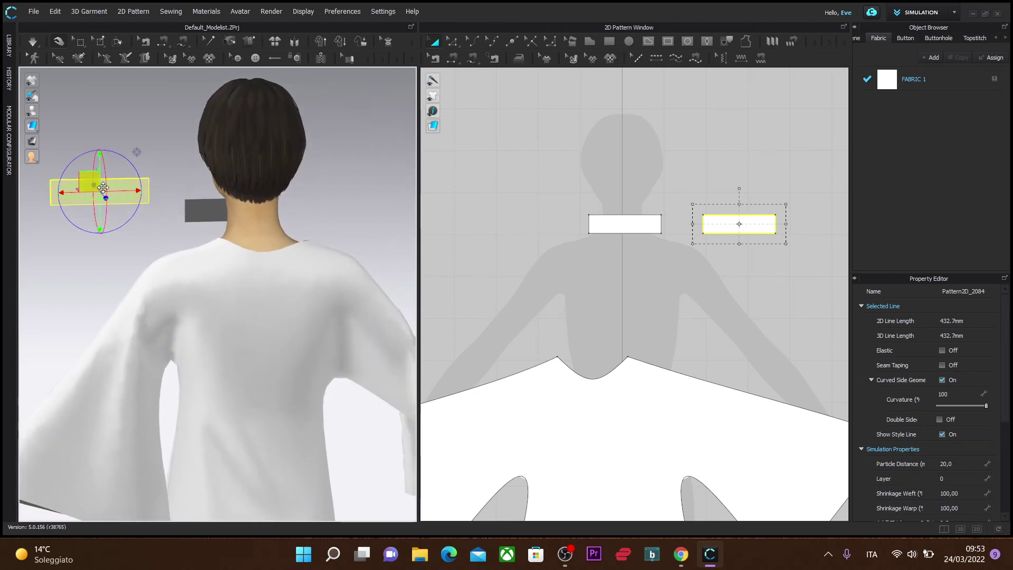
pyautogui.moveTo(89, 185); pyautogui.dragTo(245, 213)
pyautogui.moveTo(140, 299); pyautogui.dragTo(220, 289, button='right')
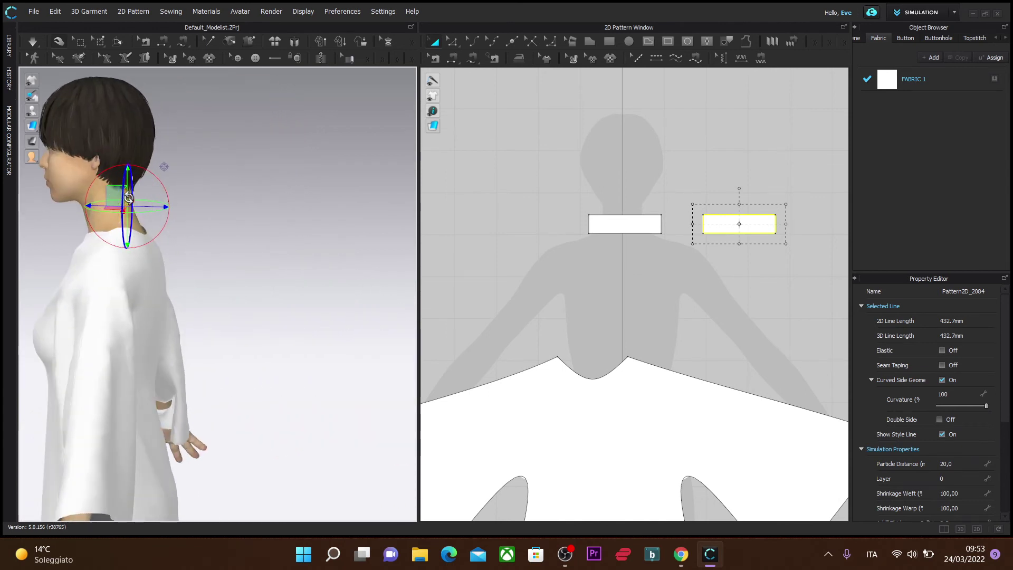
pyautogui.moveTo(113, 194); pyautogui.dragTo(123, 193)
pyautogui.moveTo(170, 259); pyautogui.dragTo(239, 258, button='middle')
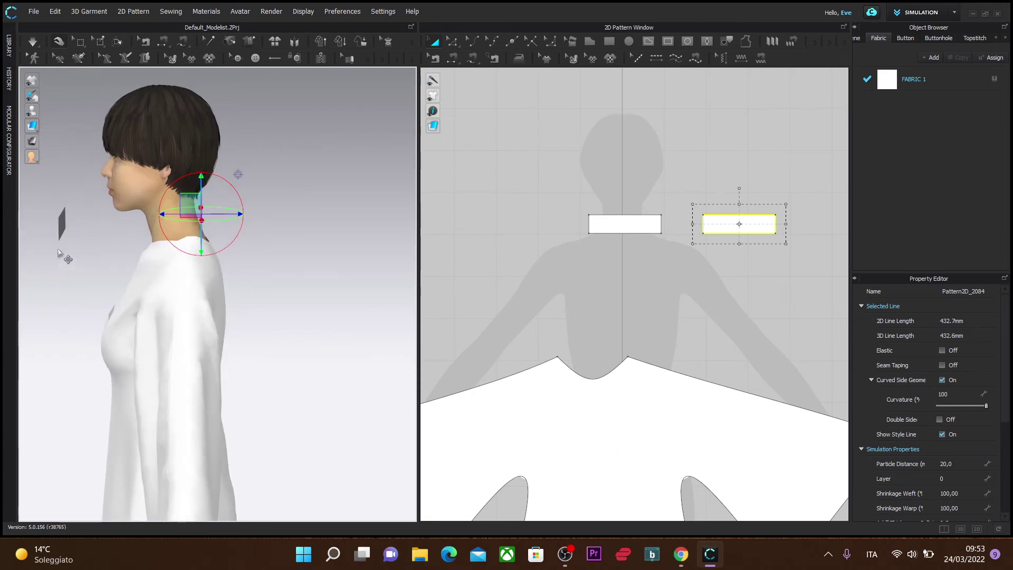
pyautogui.moveTo(63, 232); pyautogui.dragTo(140, 240)
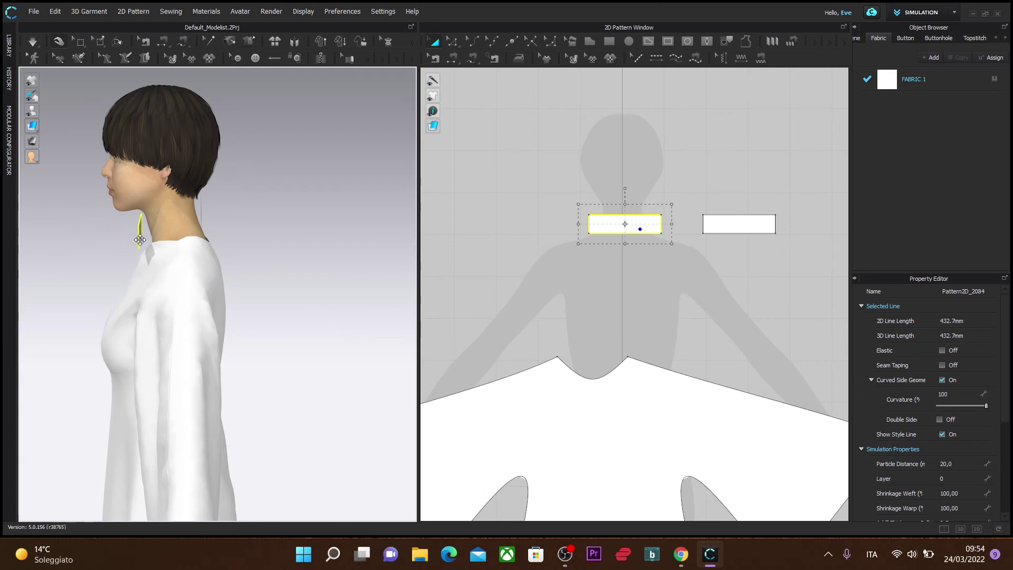
pyautogui.moveTo(285, 352); pyautogui.dragTo(200, 316, button='right')
pyautogui.moveTo(226, 260); pyautogui.dragTo(296, 242, button='middle')
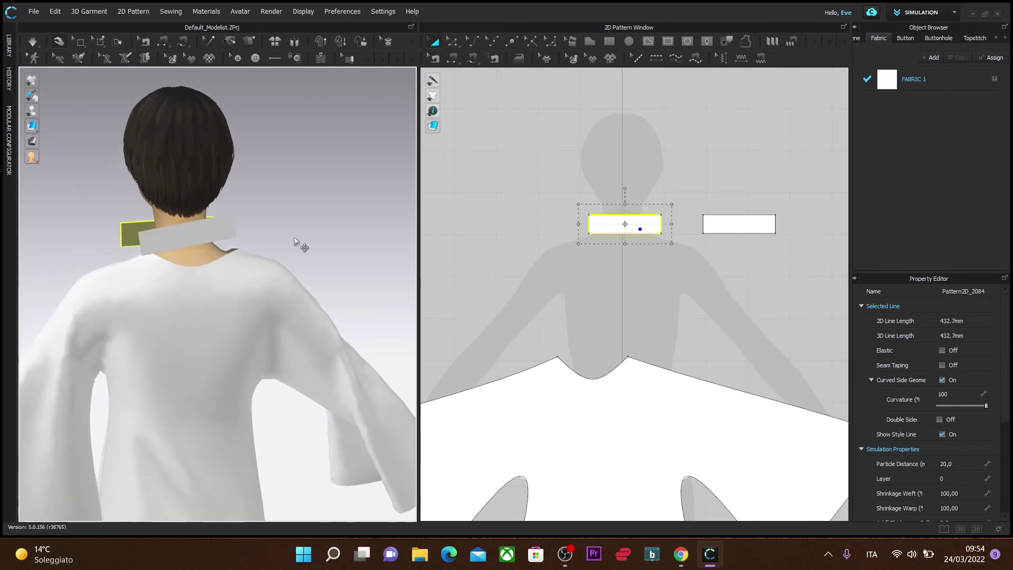
# Step: Sew the back collar's lower edge to the neckline and join one pair of collar ends
pyautogui.click(452, 58)
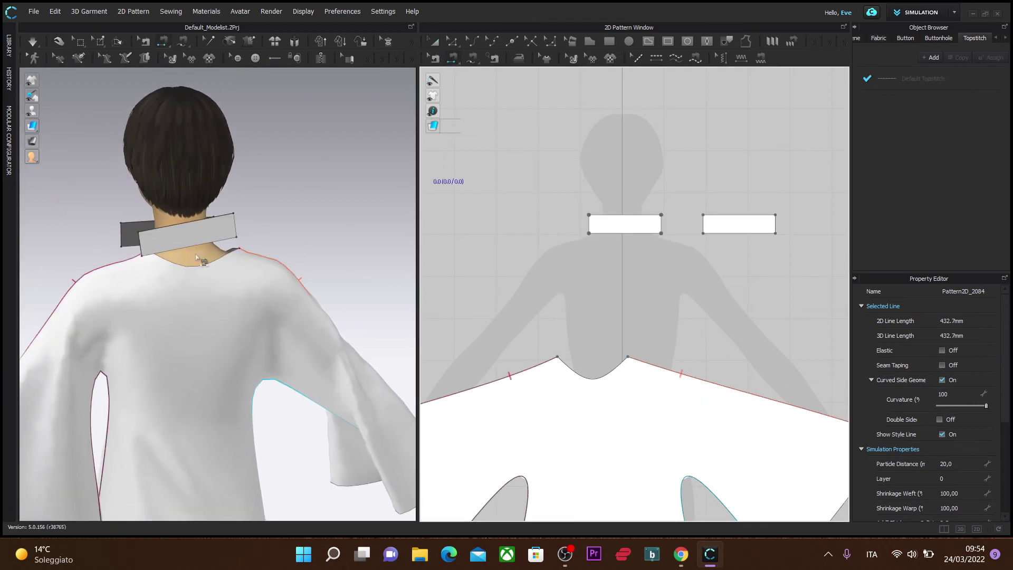
pyautogui.click(227, 242)
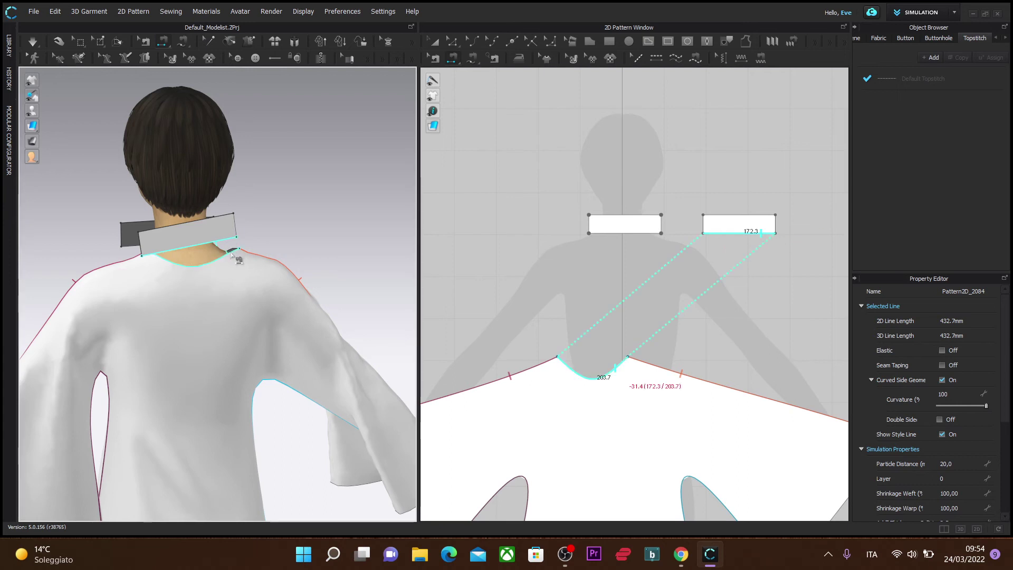
pyautogui.click(233, 257)
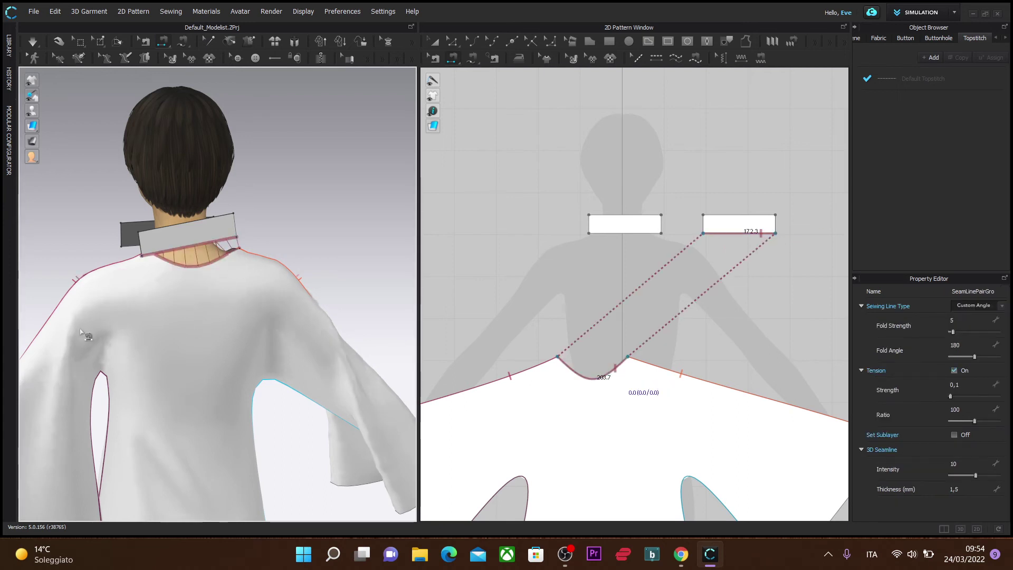
pyautogui.moveTo(52, 257); pyautogui.dragTo(81, 235, button='right')
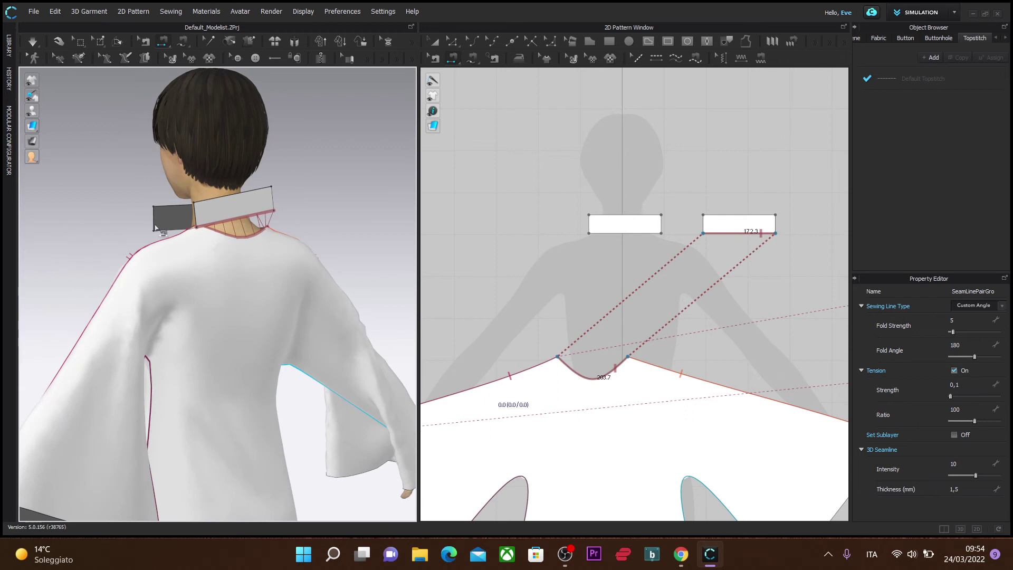
pyautogui.click(193, 217)
pyautogui.click(195, 214)
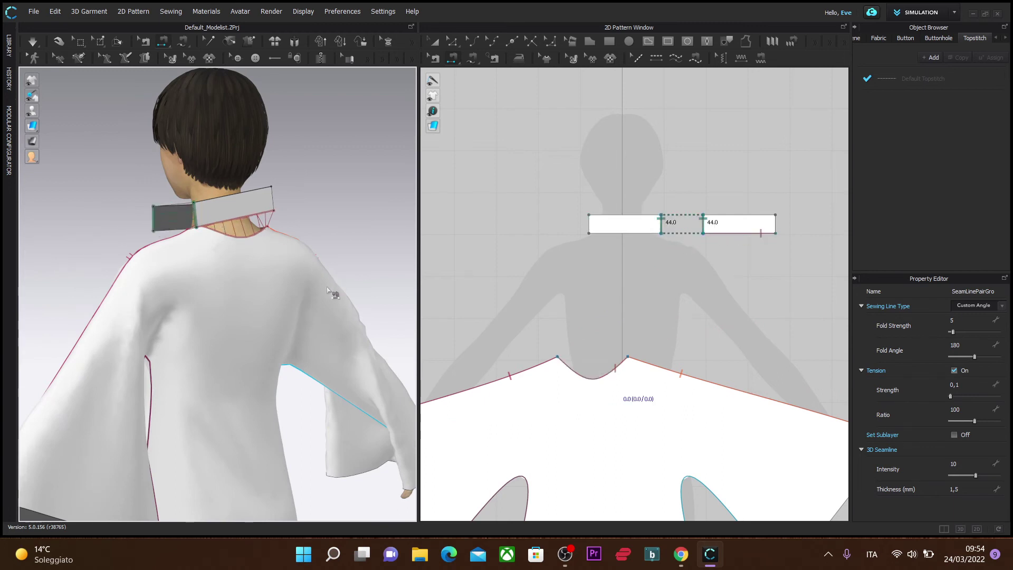
# Step: Join the remaining 44.0 mm collar ends, sew the front collar to the neckline, and simulate
pyautogui.moveTo(342, 268); pyautogui.dragTo(351, 332, button='right')
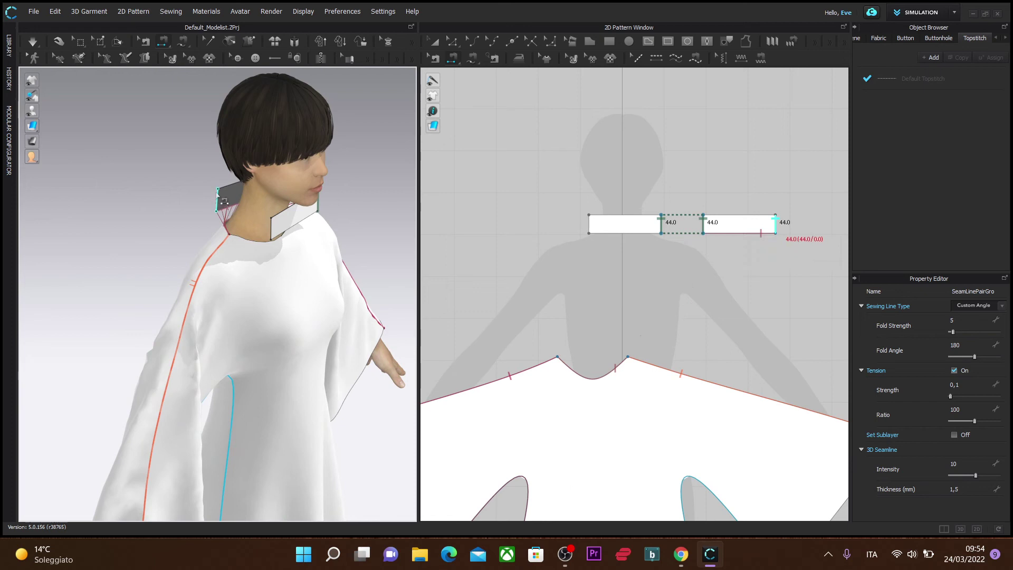
pyautogui.click(241, 224)
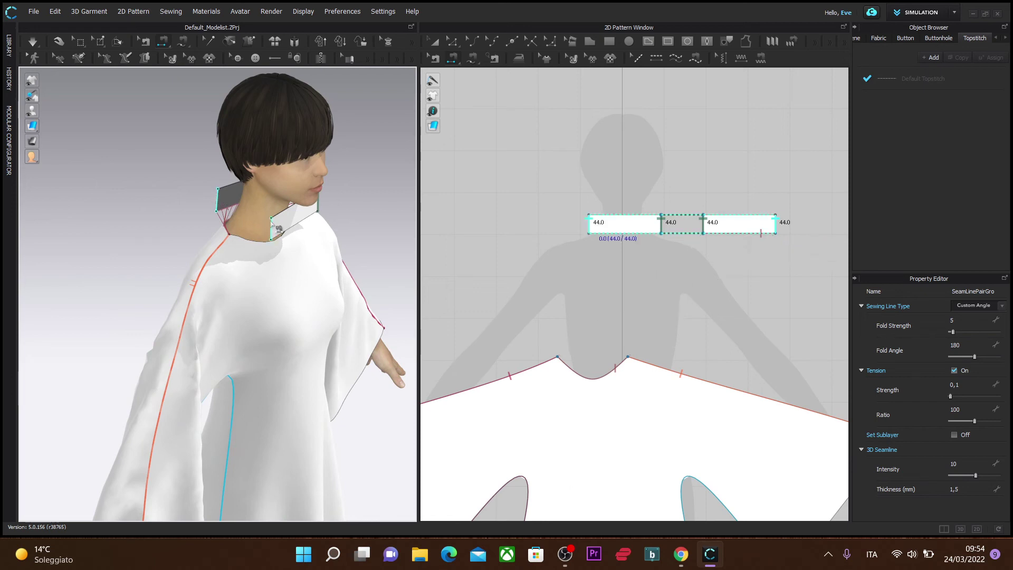
pyautogui.click(277, 228)
pyautogui.moveTo(359, 268); pyautogui.dragTo(311, 243, button='right')
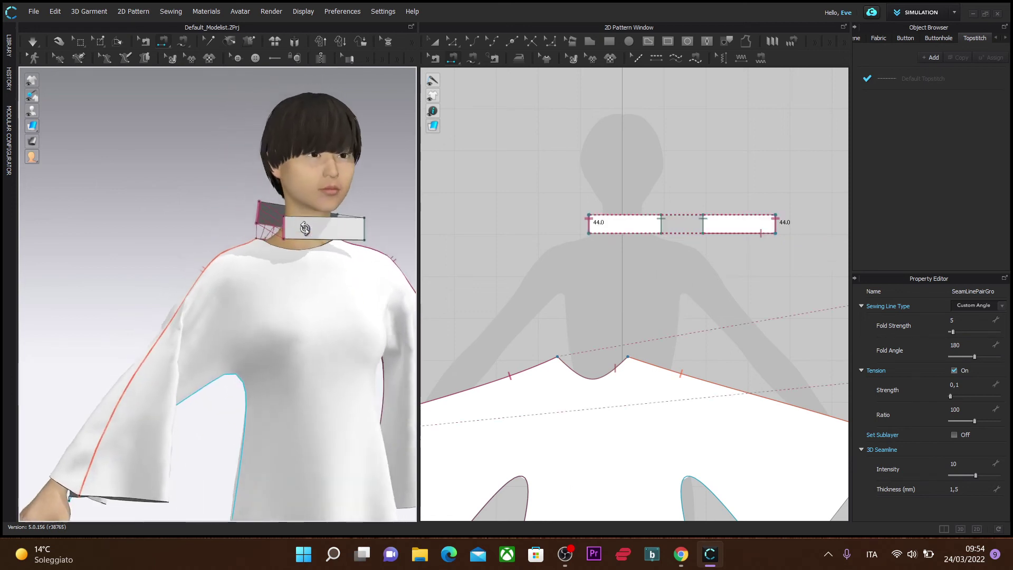
pyautogui.click(308, 241)
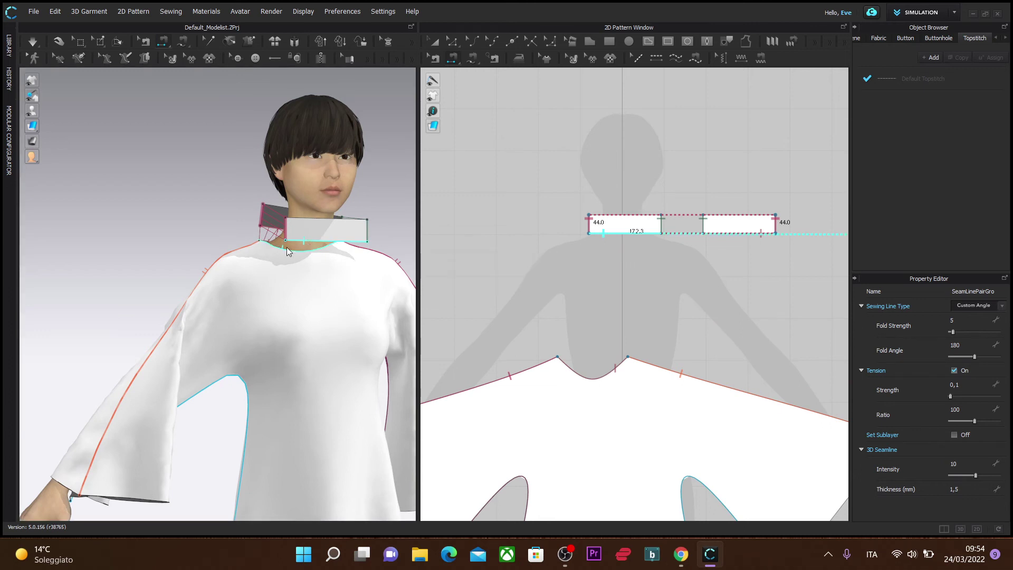
pyautogui.click(286, 247)
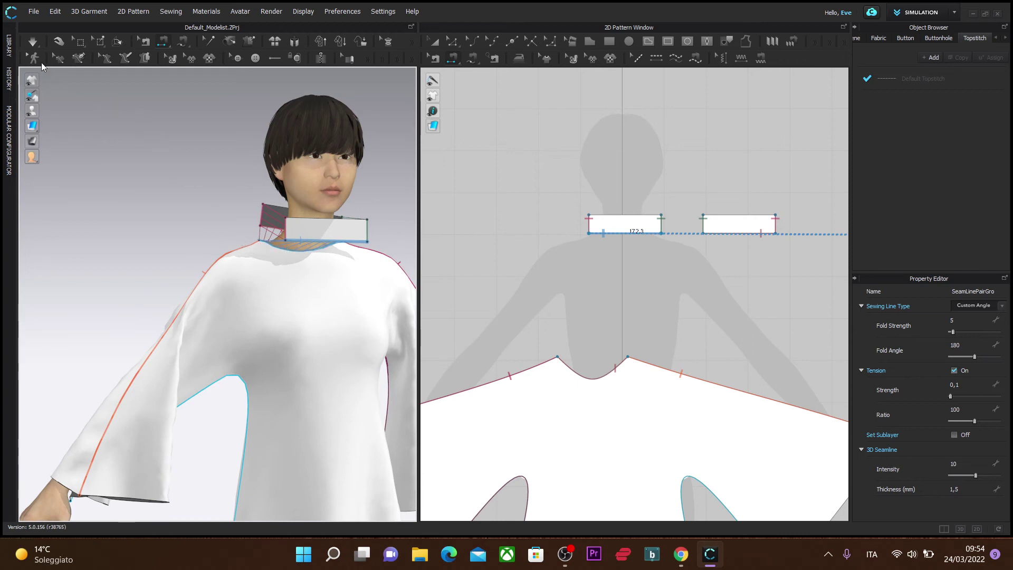
pyautogui.click(31, 42)
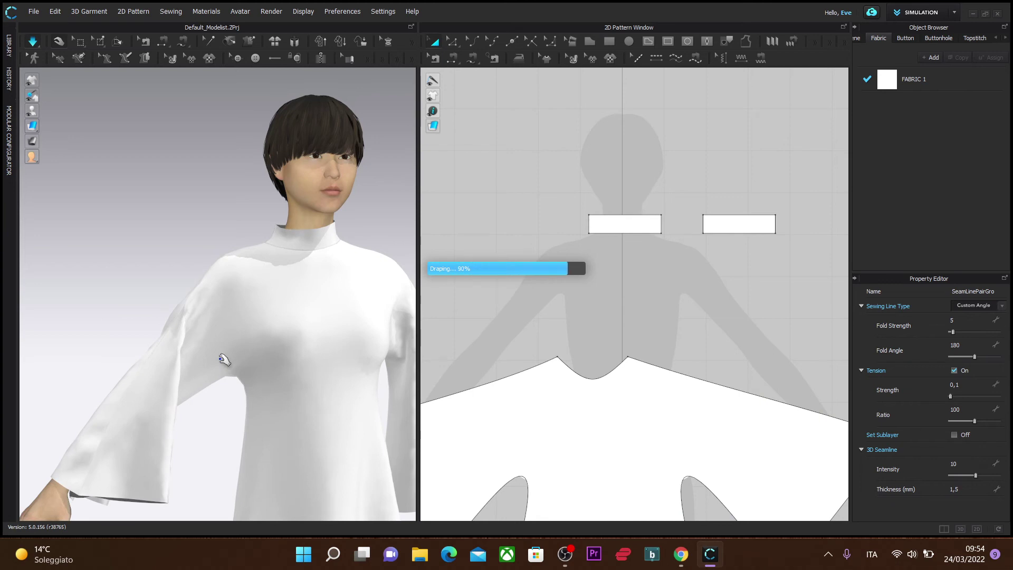
# Step: Check the stand collar's fit by selecting it and pulling the shoulder fabric
pyautogui.scroll(-1, 216, 352)
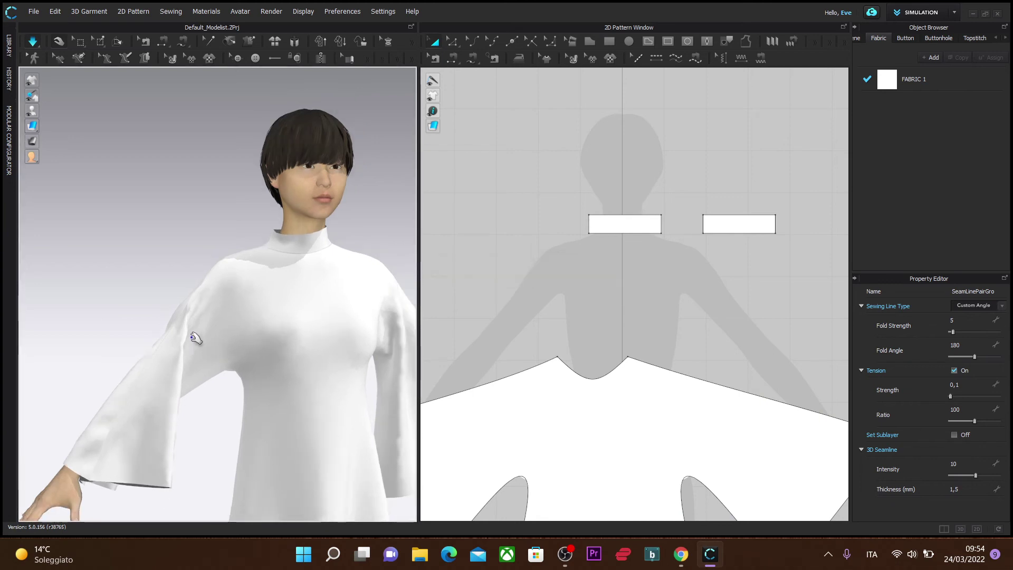
pyautogui.moveTo(195, 338); pyautogui.dragTo(104, 253, button='right')
pyautogui.click(158, 240)
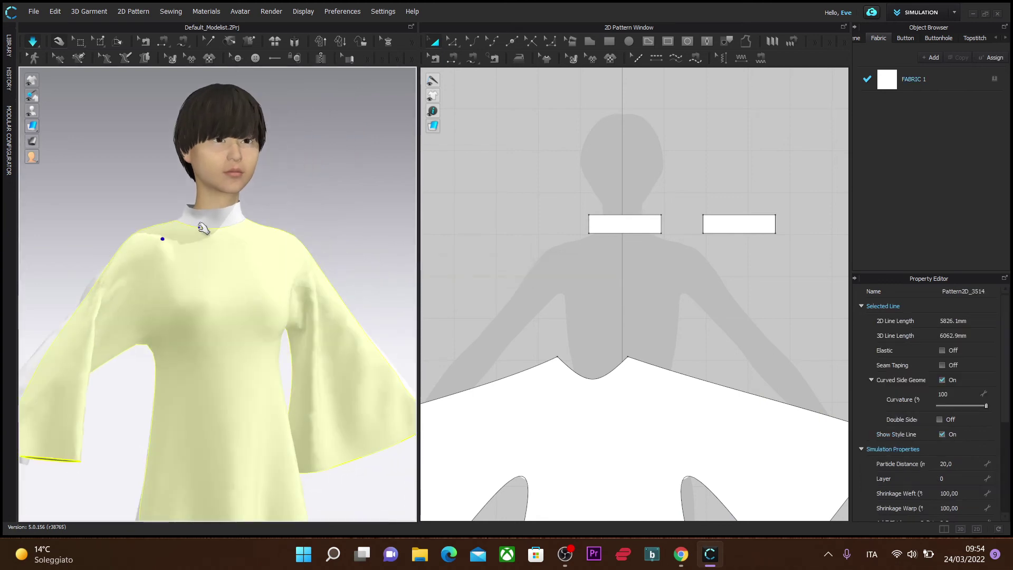
pyautogui.click(238, 219)
pyautogui.moveTo(275, 239); pyautogui.dragTo(378, 262)
pyautogui.click(249, 222)
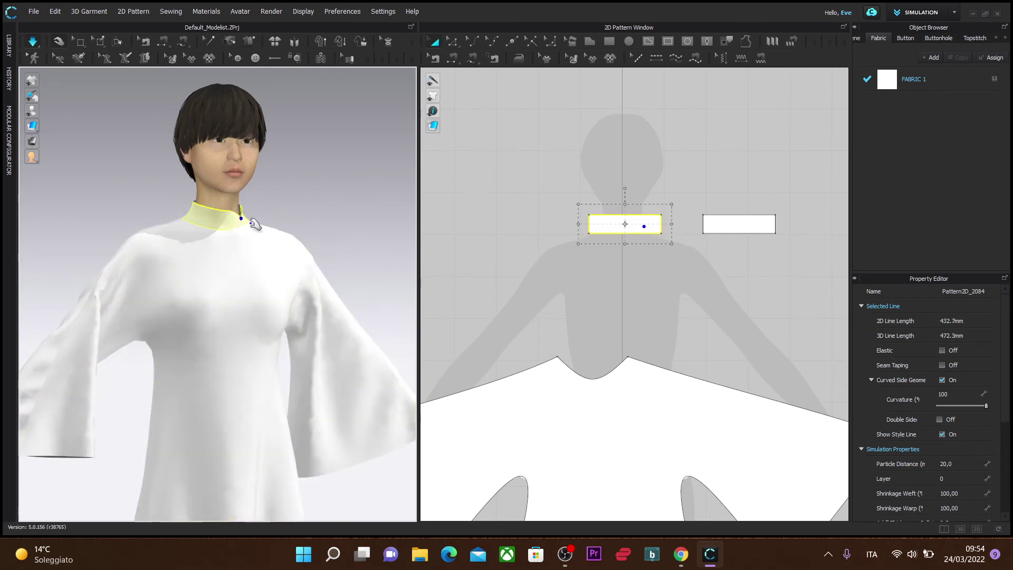
pyautogui.click(218, 219)
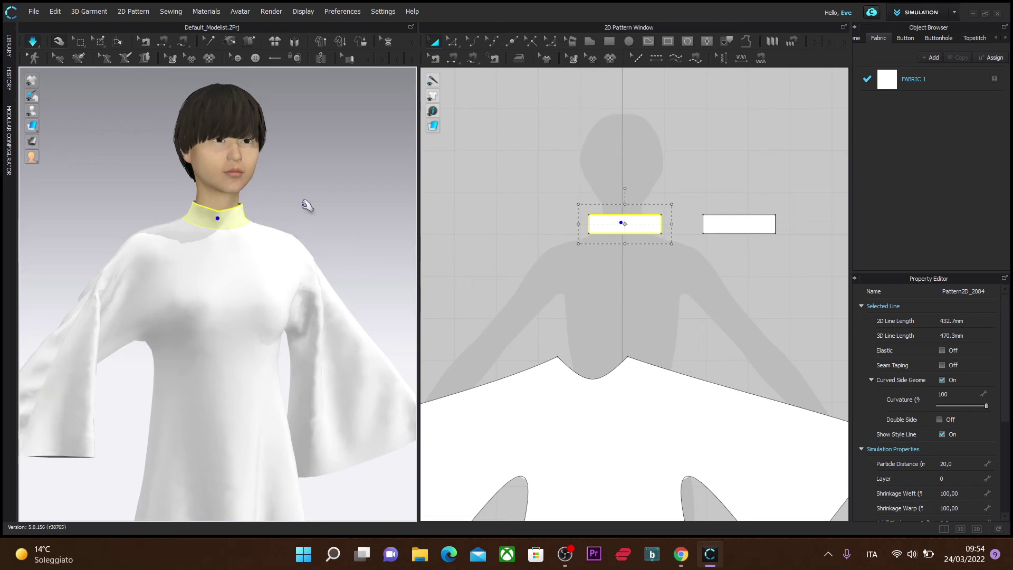
pyautogui.moveTo(330, 165); pyautogui.dragTo(230, 238, button='right')
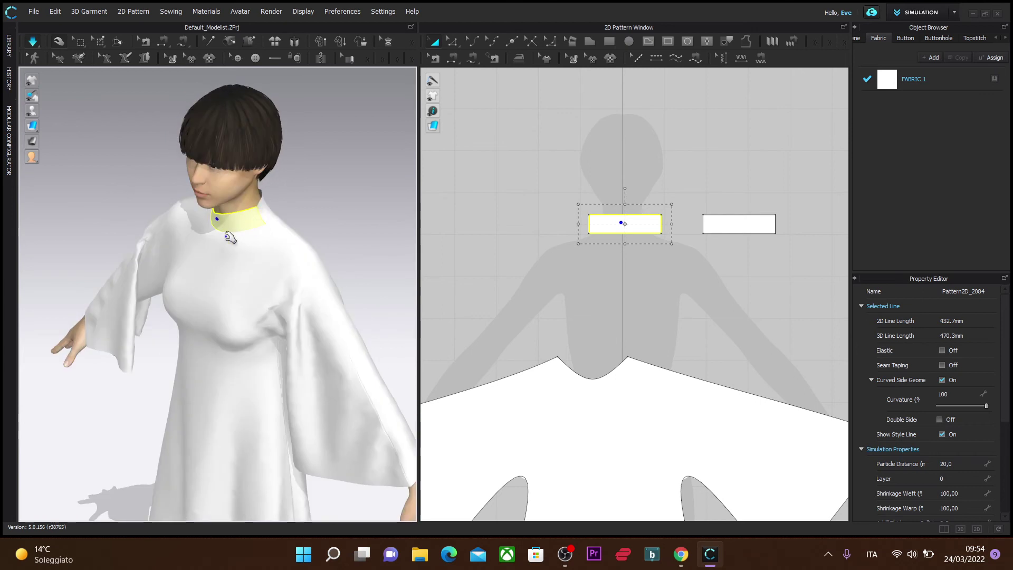
pyautogui.click(140, 193)
pyautogui.press('b')
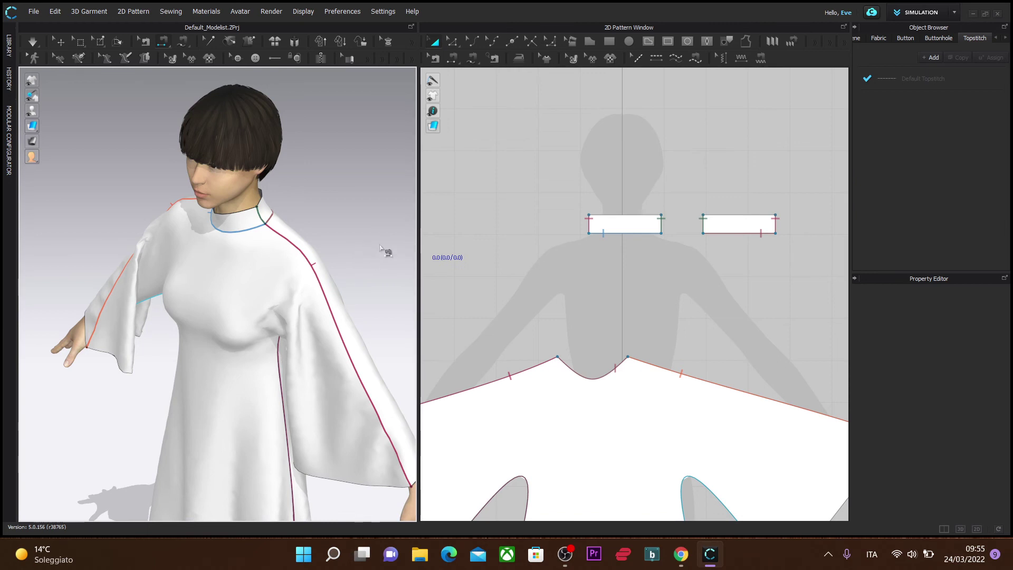
# Step: Widen the 3D window and orbit to a three-quarter full-length view of the dress
pyautogui.click(435, 43)
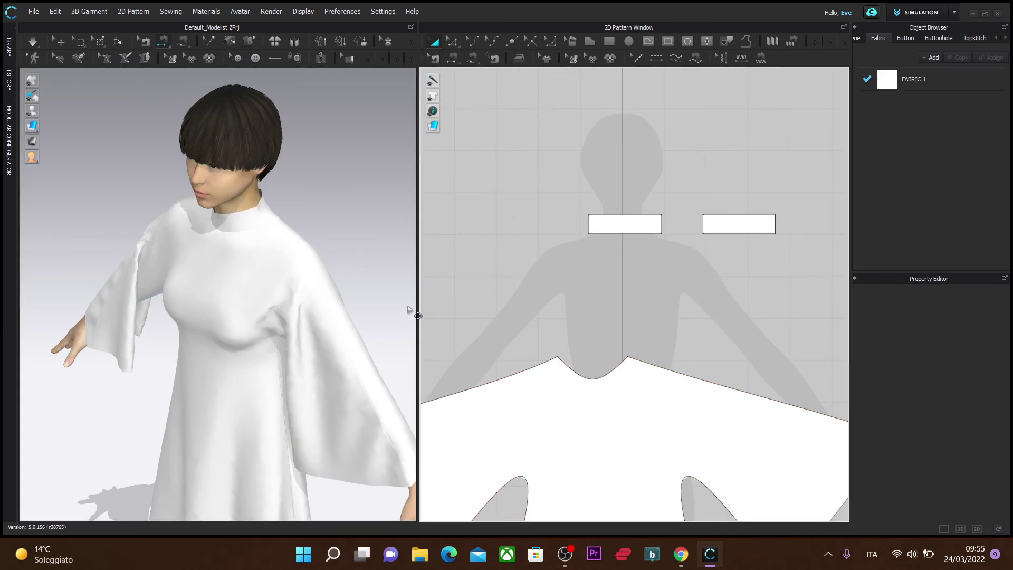
pyautogui.moveTo(420, 311); pyautogui.dragTo(606, 306)
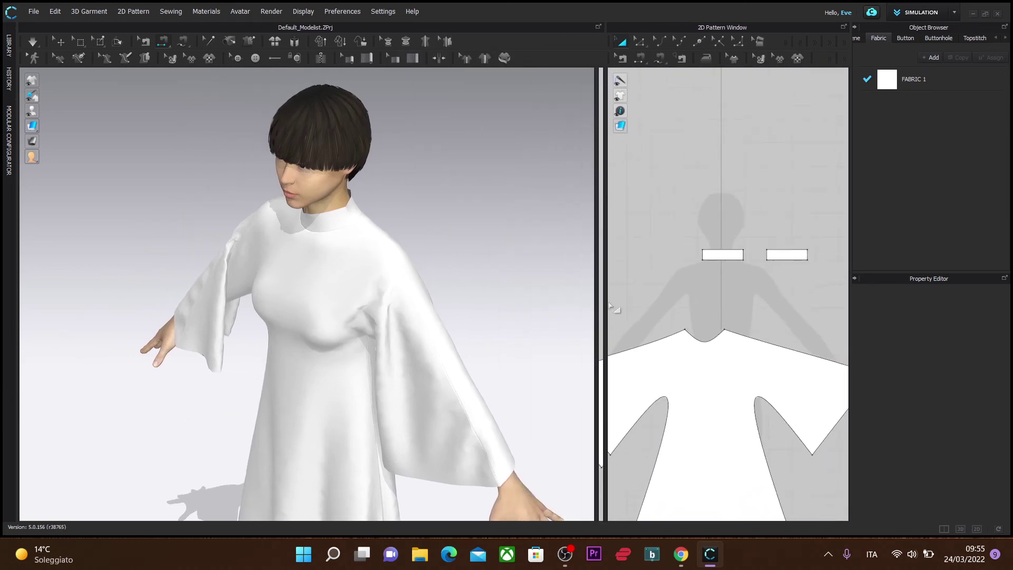
pyautogui.moveTo(522, 346); pyautogui.dragTo(378, 382, button='right')
pyautogui.scroll(-3, 423, 287)
pyautogui.scroll(2, 437, 377)
pyautogui.scroll(3, 378, 380)
pyautogui.moveTo(378, 377); pyautogui.dragTo(382, 368, button='middle')
pyautogui.scroll(-2, 381, 368)
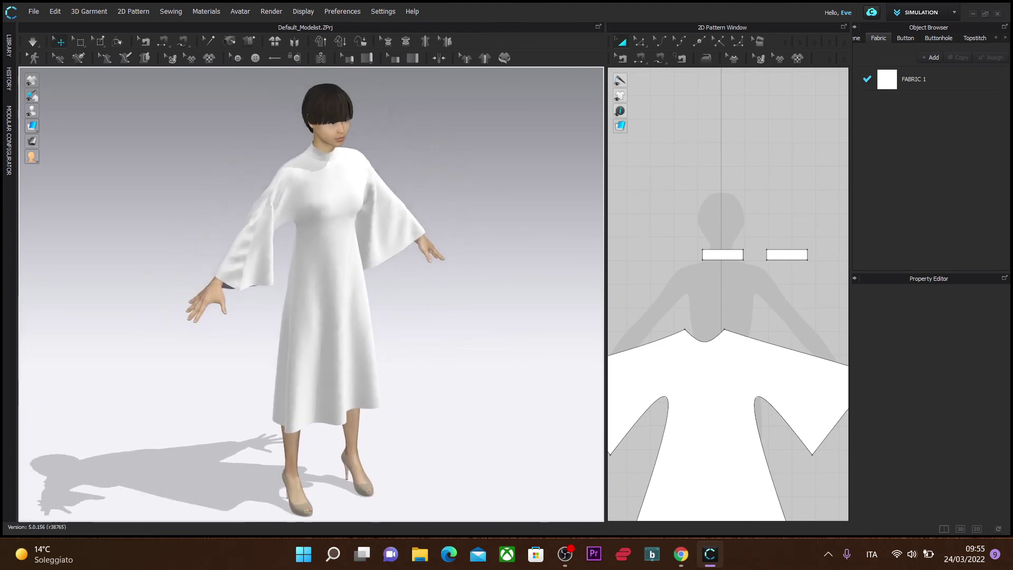
pyautogui.moveTo(409, 356)
pyautogui.mouseDown(button='right')
pyautogui.moveTo(441, 339)
pyautogui.moveTo(441, 368)
pyautogui.moveTo(398, 346)
pyautogui.moveTo(432, 342)
pyautogui.moveTo(419, 344)
pyautogui.mouseUp(button='right')
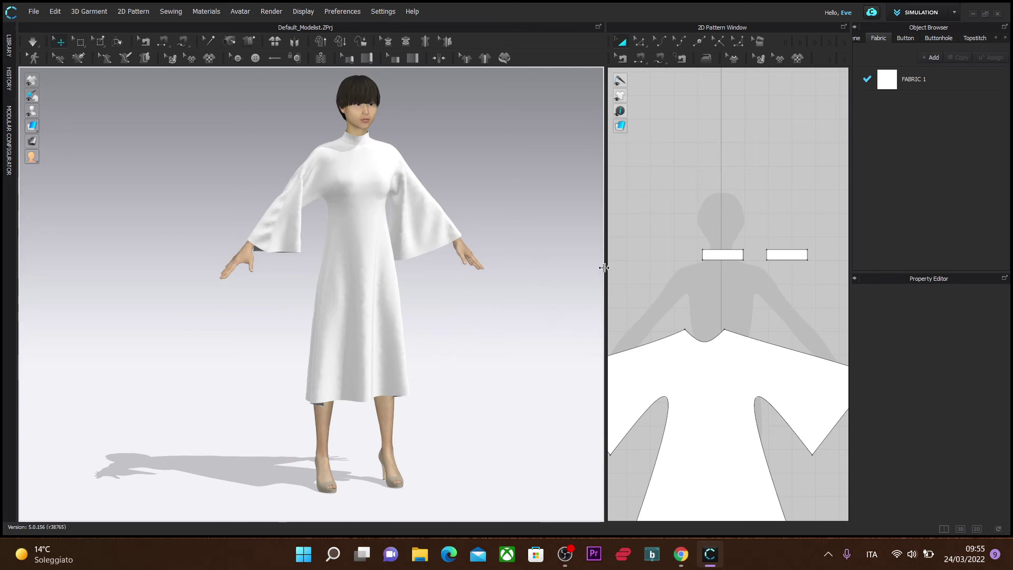
pyautogui.scroll(-1, 491, 324)
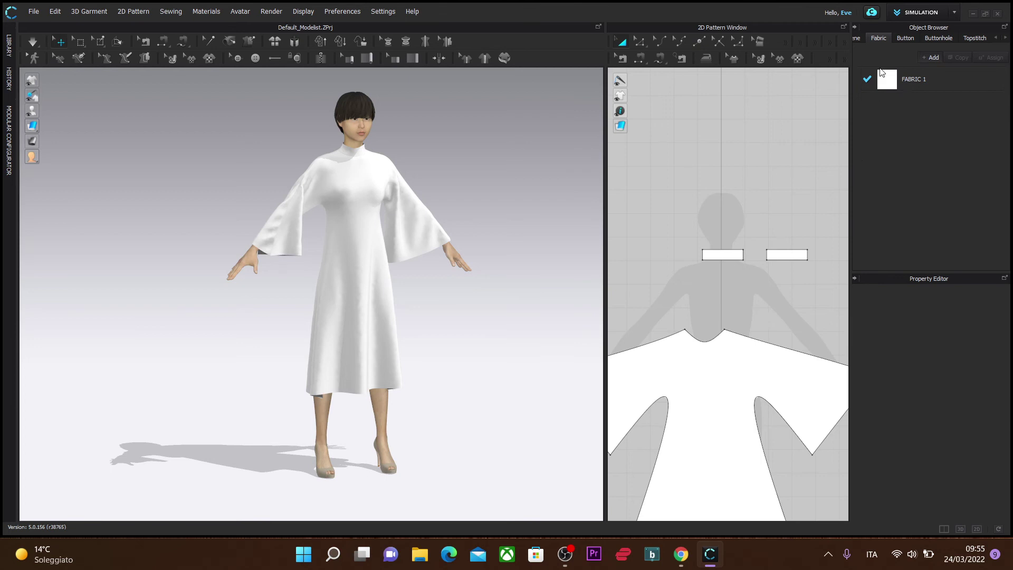
# Step: Add a fabric, widen the fabric list panel, view the dress lower, and select FABRIC 1
pyautogui.click(931, 57)
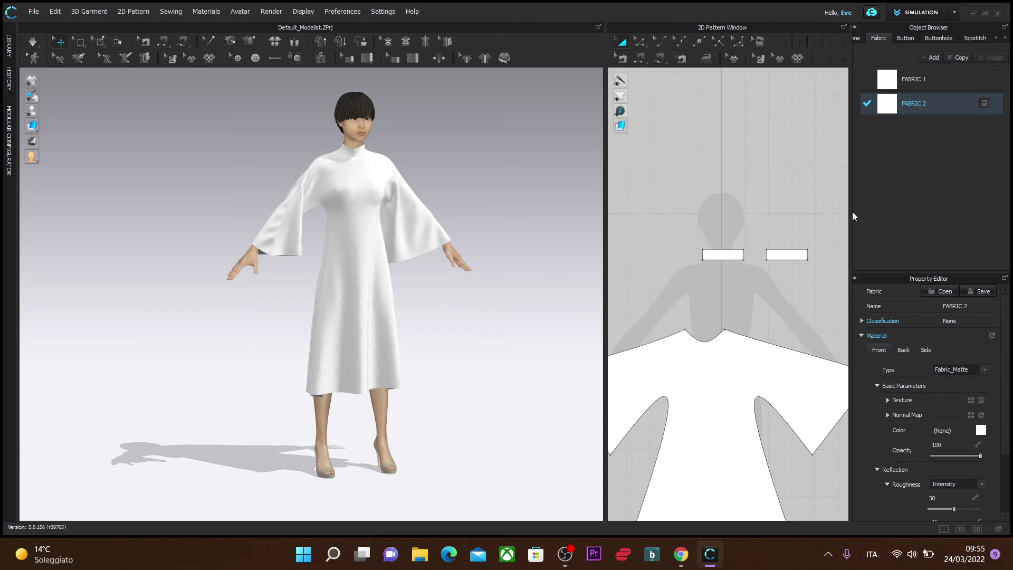
pyautogui.moveTo(850, 208); pyautogui.dragTo(779, 211)
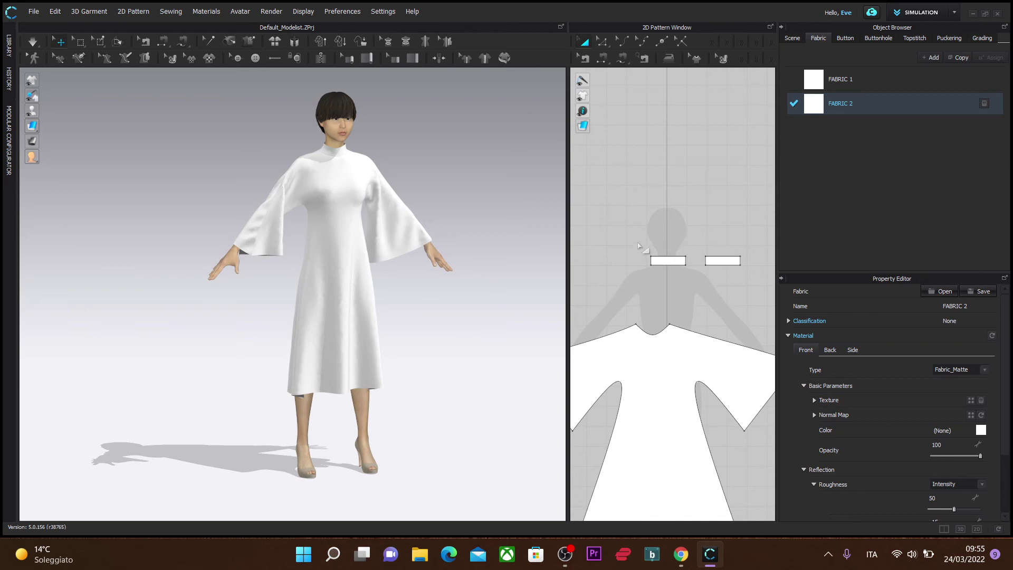
pyautogui.moveTo(496, 273); pyautogui.dragTo(500, 262, button='right')
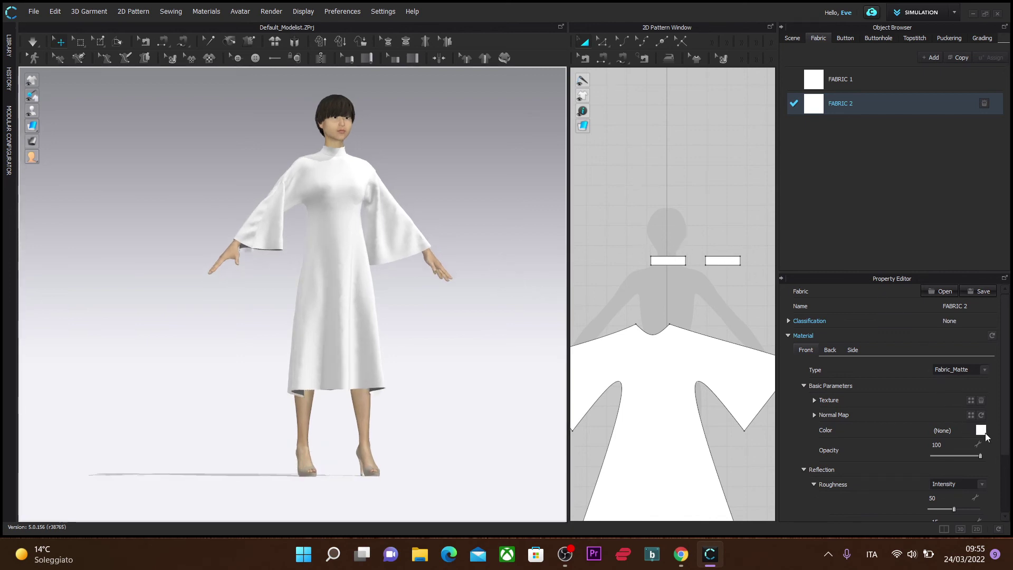
pyautogui.click(814, 79)
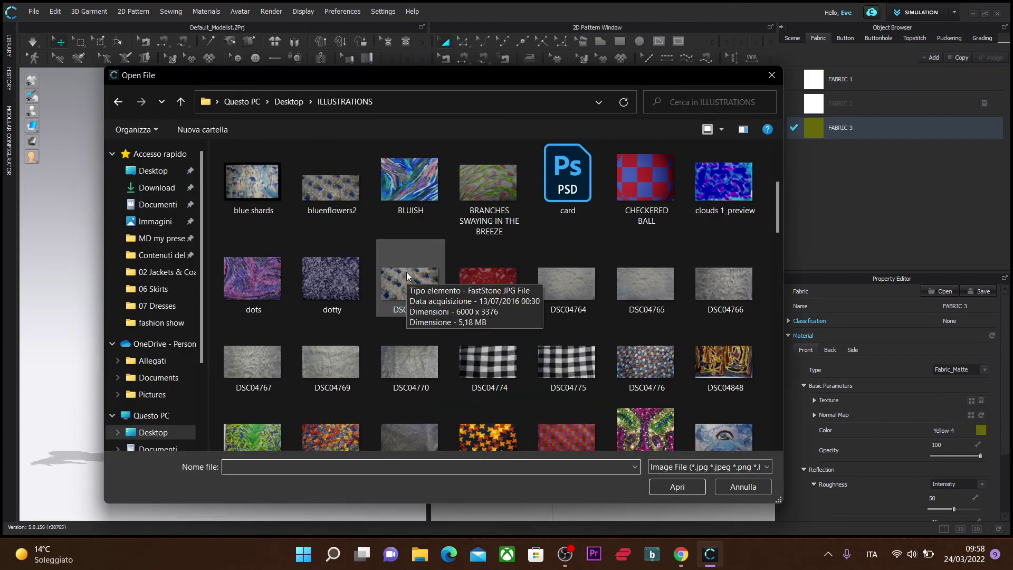
# Step: Load the BLUISH painted image as FABRIC 3's texture and set its colour to white FFFFFF
pyautogui.scroll(-2, 407, 275)
pyautogui.scroll(5, 397, 285)
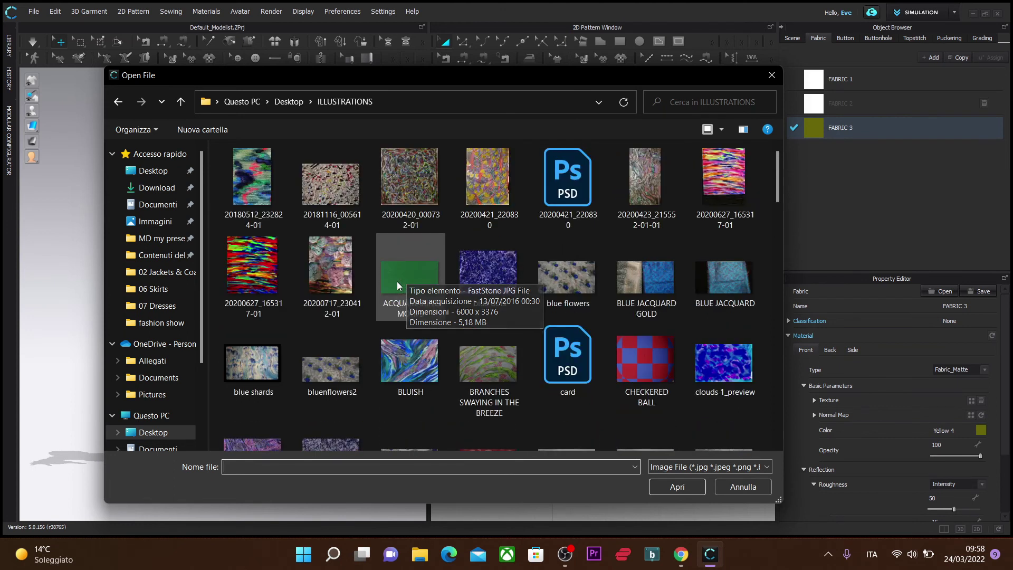
pyautogui.click(425, 361)
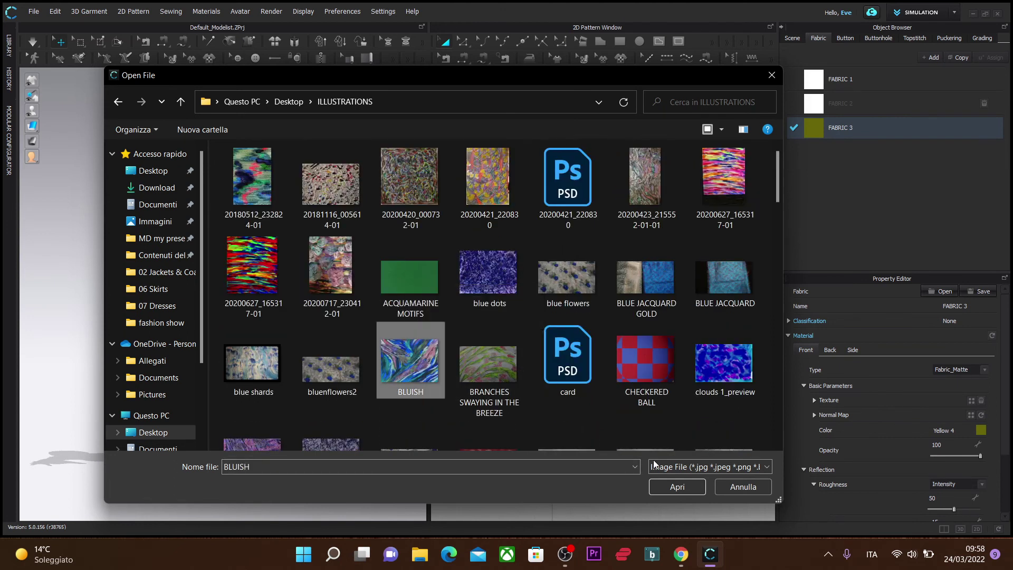
pyautogui.click(680, 487)
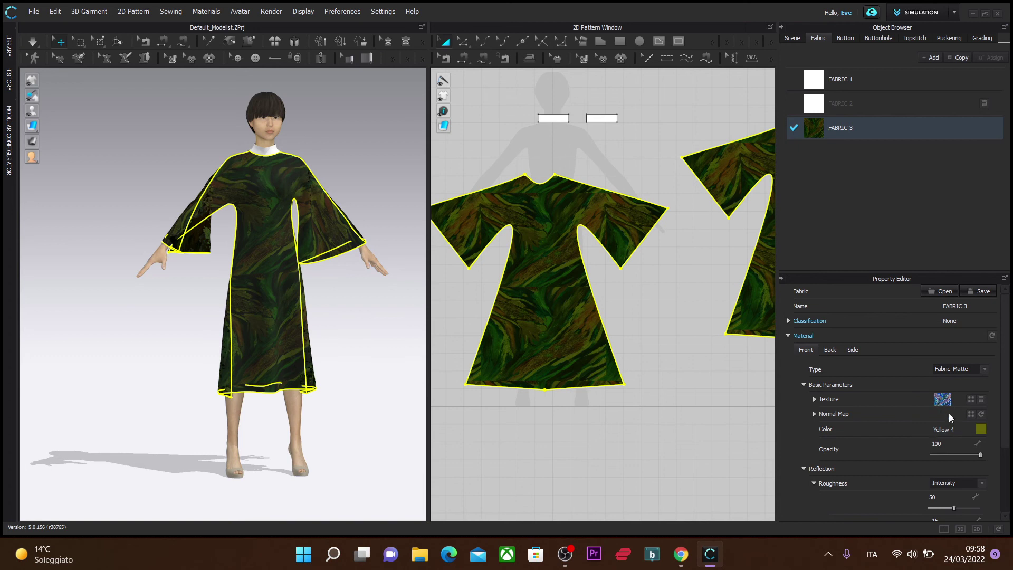
pyautogui.click(981, 431)
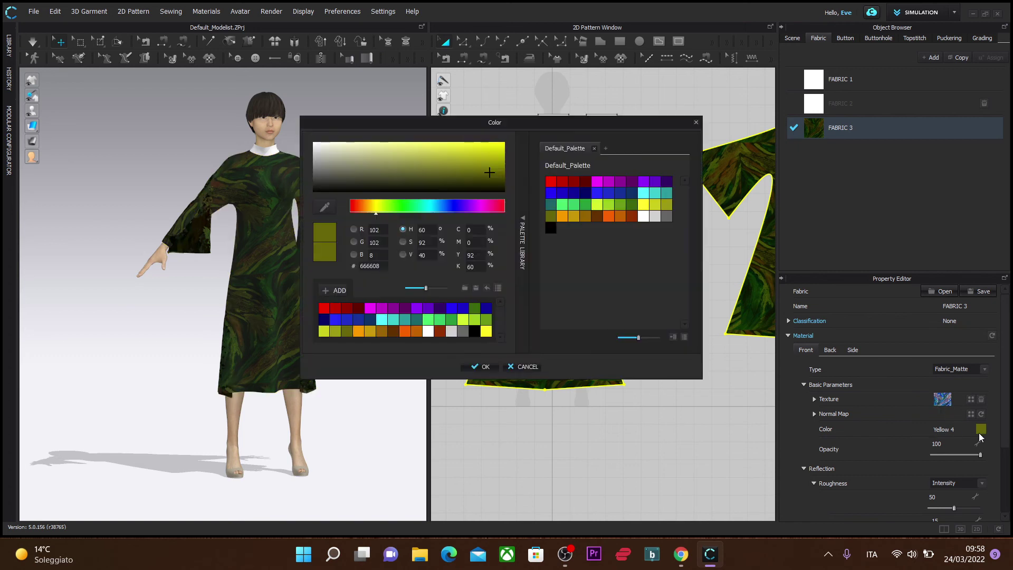
pyautogui.click(427, 331)
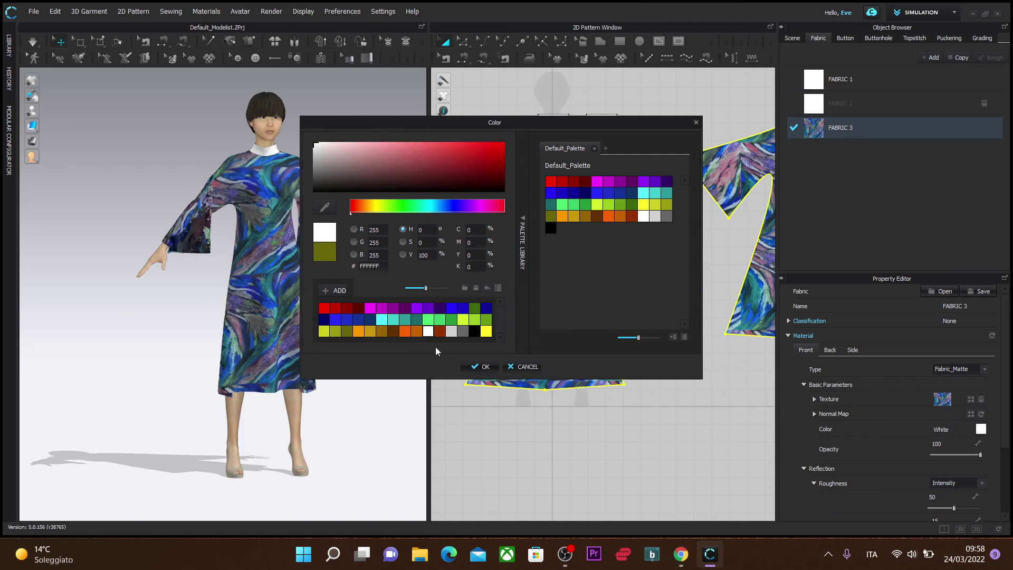
pyautogui.click(481, 366)
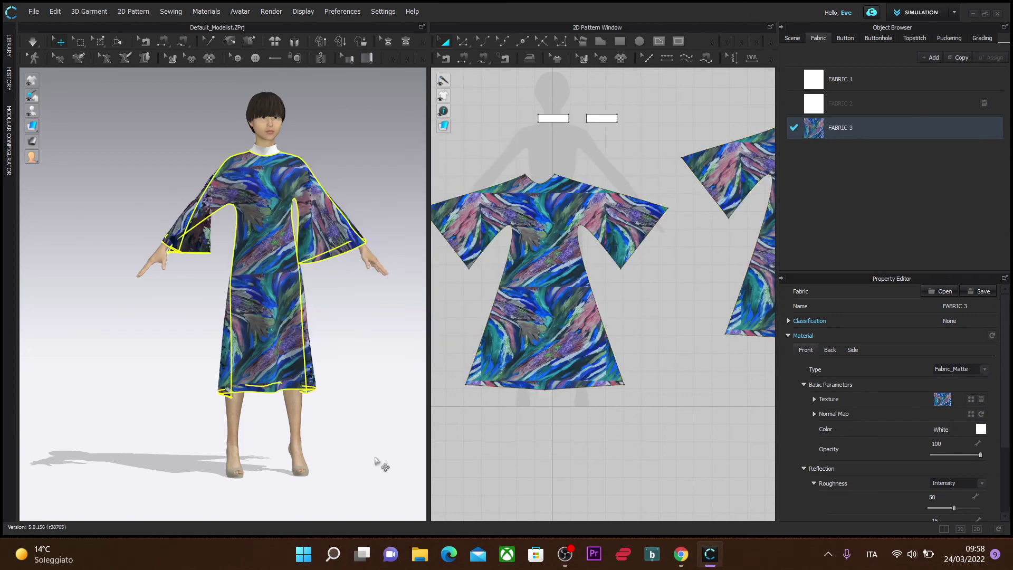
pyautogui.click(376, 459)
# Step: Switch the 3D texture display mode and orbit around the printed dress
pyautogui.moveTo(346, 458); pyautogui.dragTo(308, 439, button='right')
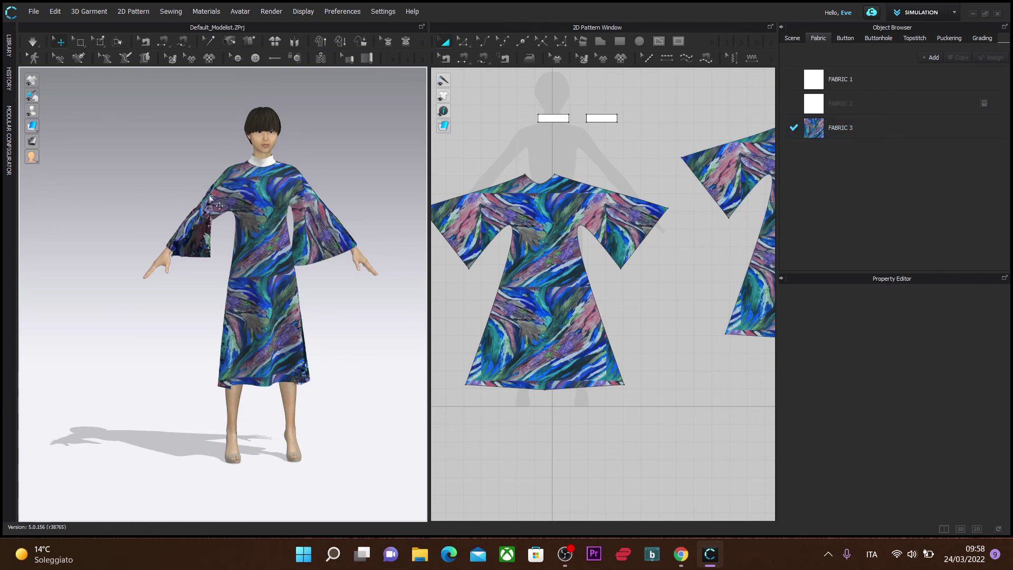
pyautogui.moveTo(29, 127)
pyautogui.click(46, 125)
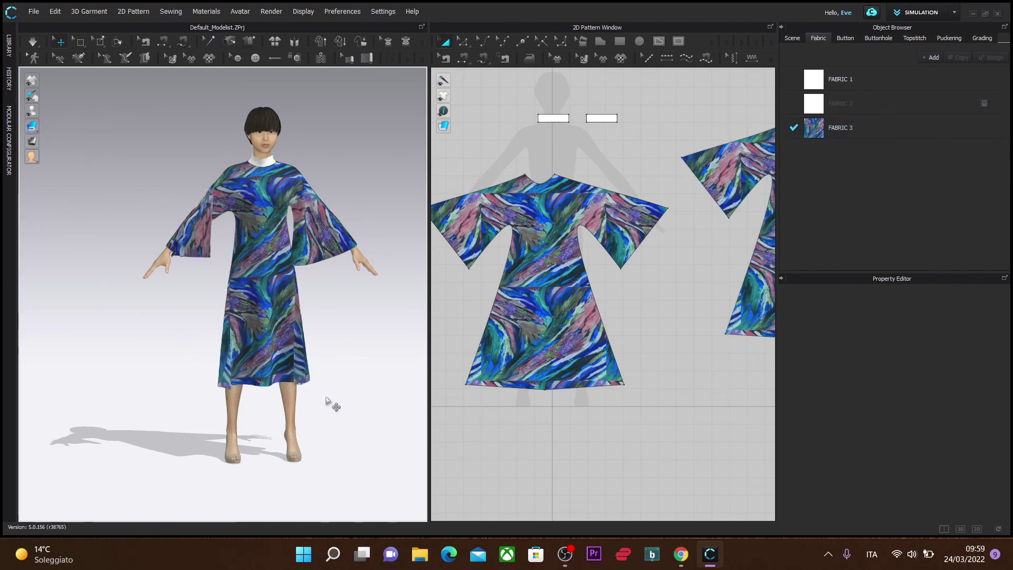
pyautogui.moveTo(322, 428); pyautogui.dragTo(108, 448, button='right')
pyautogui.moveTo(406, 397); pyautogui.dragTo(351, 414, button='right')
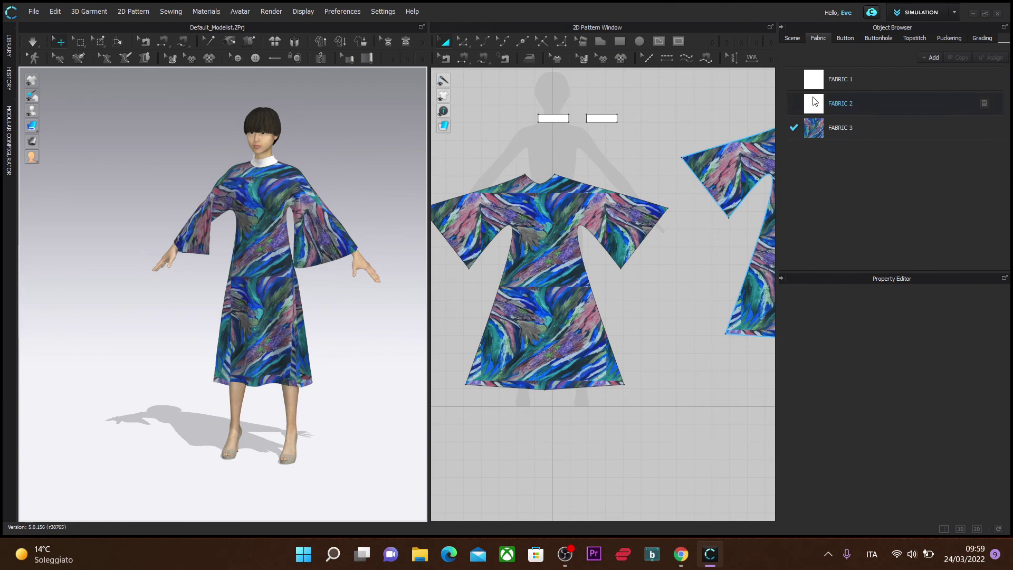
# Step: Zoom the 2D window onto the collar rectangles and select FABRIC 2
pyautogui.scroll(3, 665, 323)
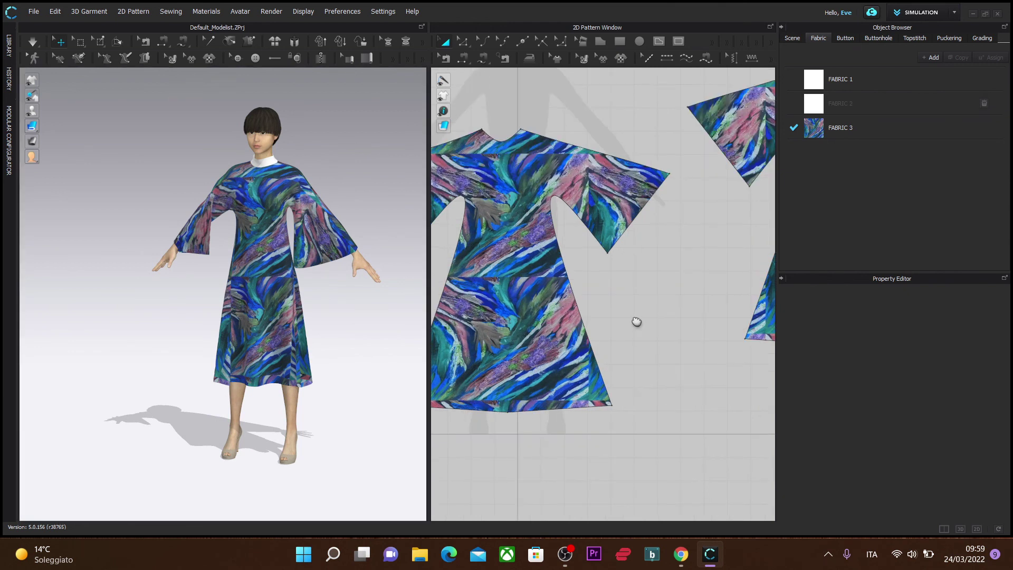
pyautogui.moveTo(635, 320); pyautogui.dragTo(625, 483, button='right')
pyautogui.scroll(3, 625, 482)
pyautogui.moveTo(624, 421); pyautogui.dragTo(684, 475, button='right')
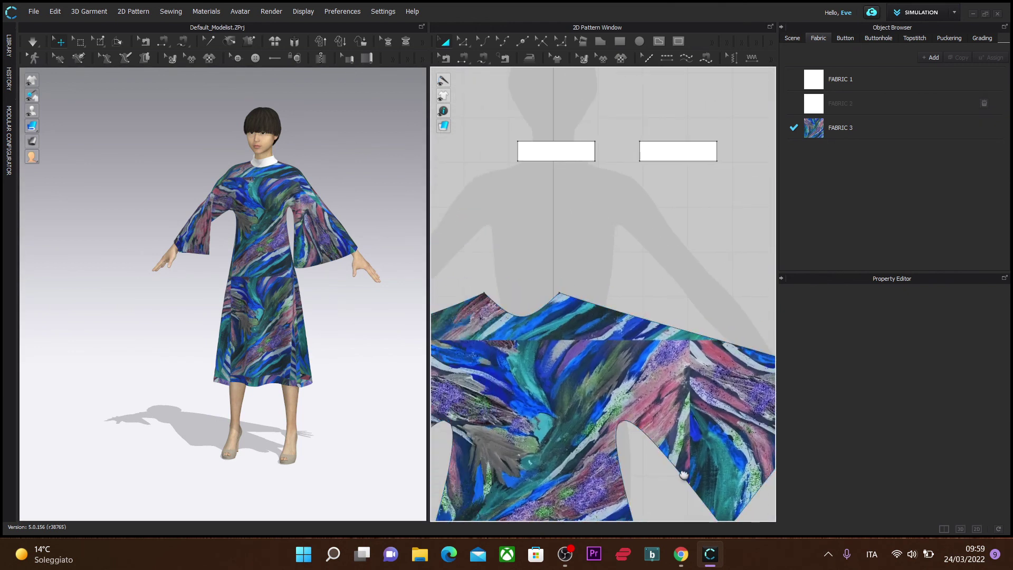
pyautogui.click(814, 106)
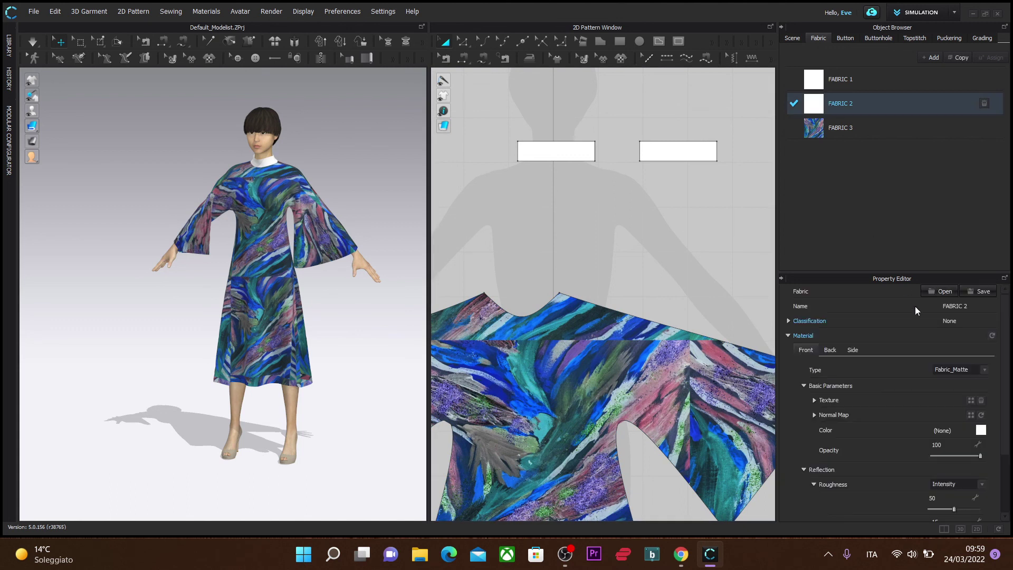
# Step: Set FABRIC 2's colour to Red 2
pyautogui.click(980, 430)
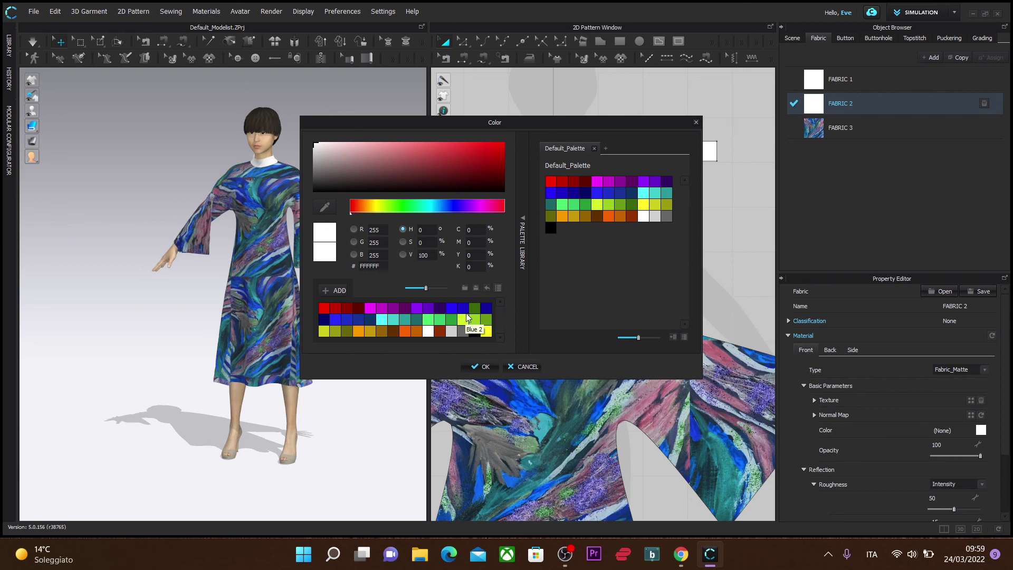
pyautogui.click(335, 309)
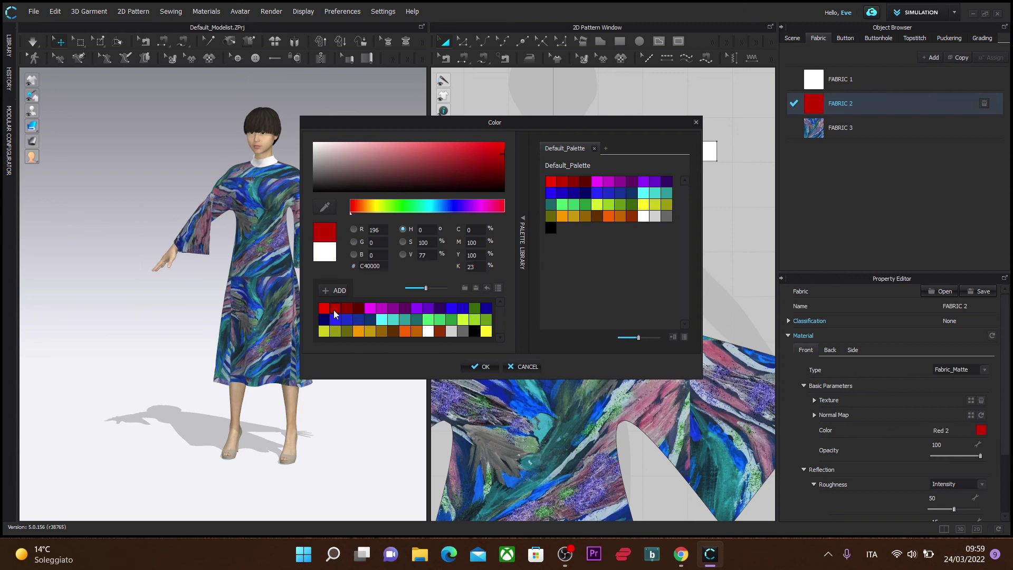
pyautogui.click(485, 367)
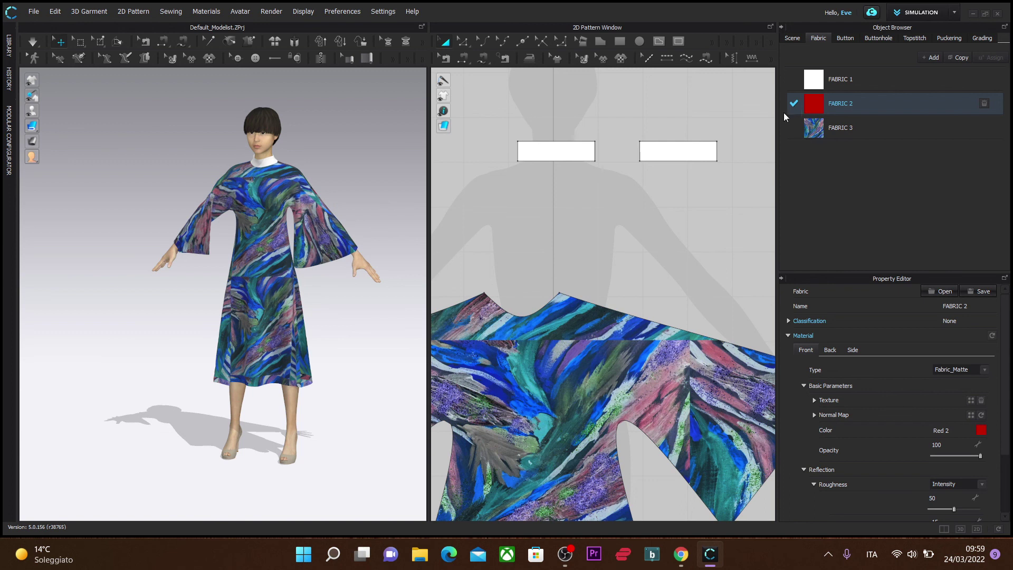
# Step: Apply red FABRIC 2 to both collar rectangles, then deselect them
pyautogui.click(547, 153)
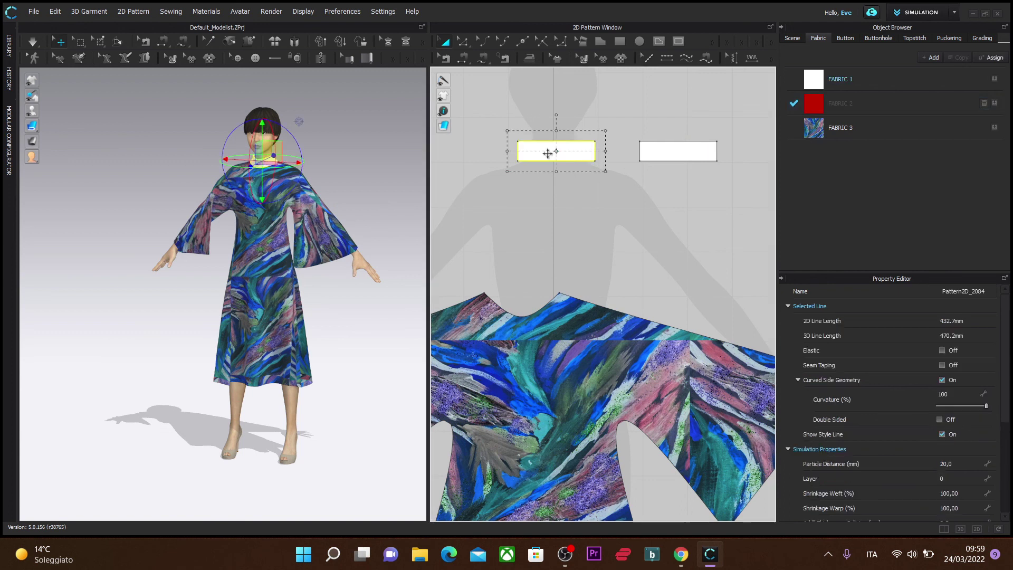
pyautogui.keyDown('shift'); pyautogui.click(660, 149); pyautogui.keyUp('shift')
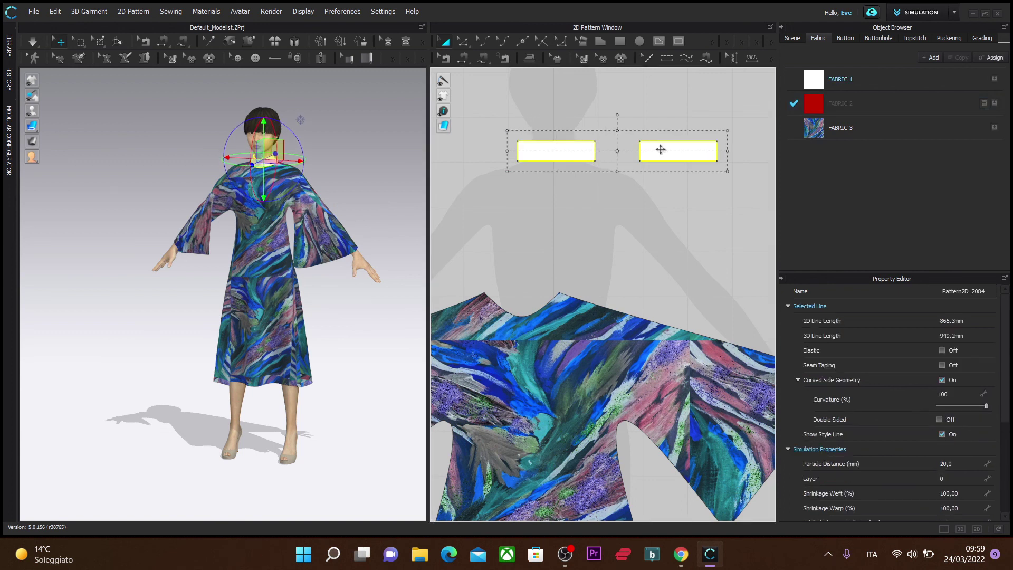
pyautogui.moveTo(811, 107); pyautogui.dragTo(798, 119)
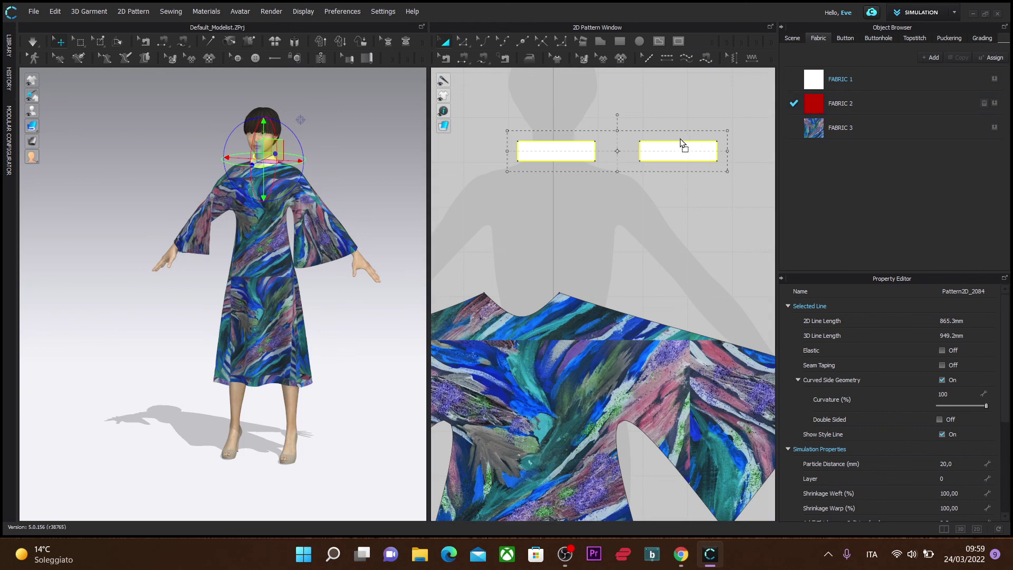
pyautogui.moveTo(681, 143); pyautogui.dragTo(678, 149)
pyautogui.click(501, 286)
pyautogui.scroll(2, 560, 283)
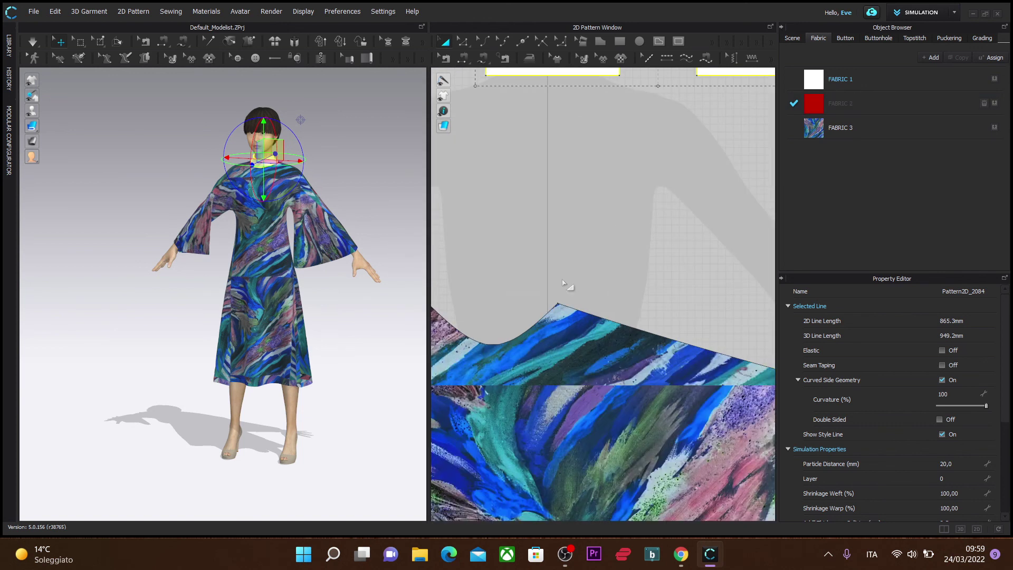
pyautogui.scroll(-3, 536, 278)
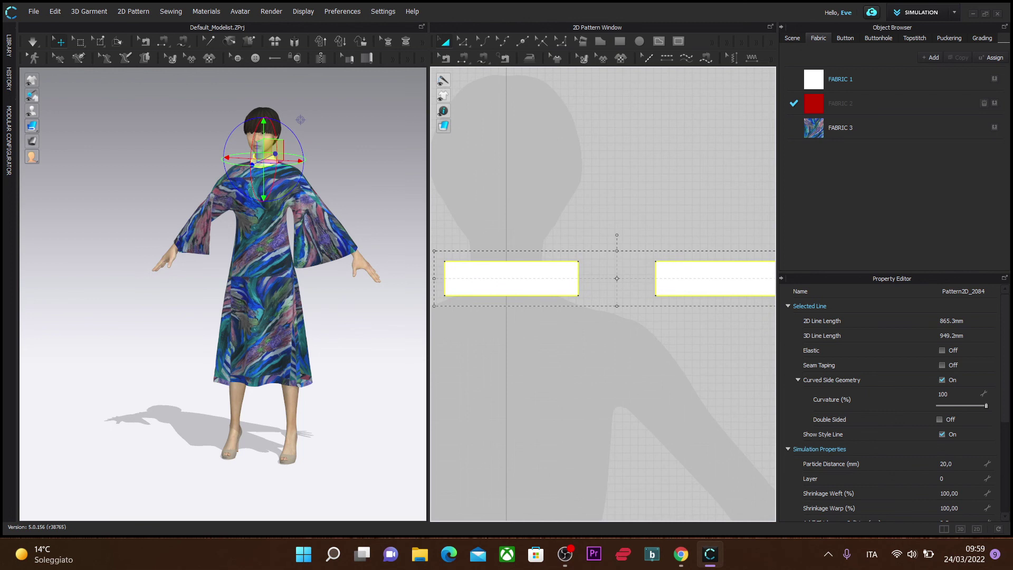
pyautogui.moveTo(814, 103); pyautogui.dragTo(685, 268)
pyautogui.click(385, 346)
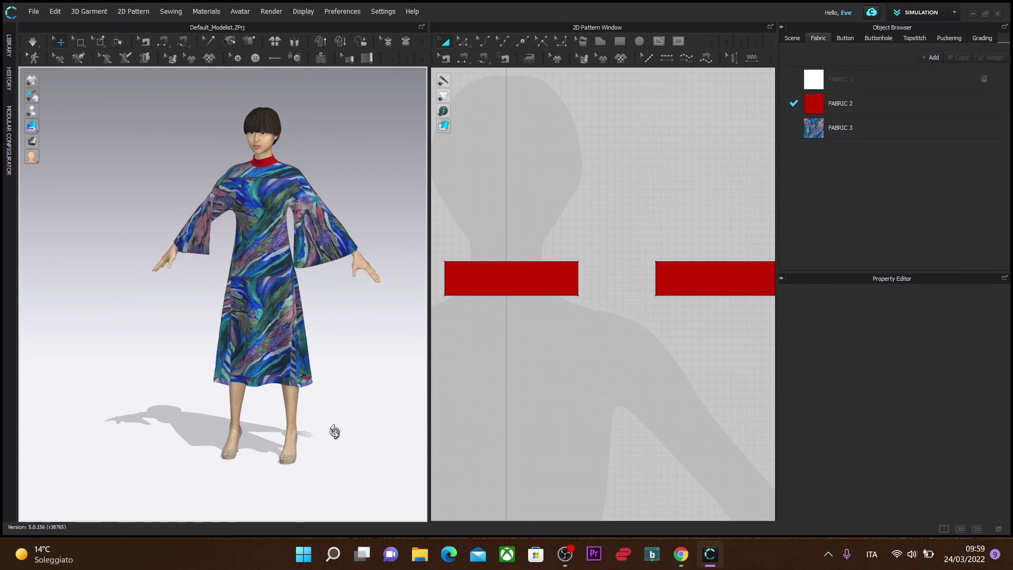
pyautogui.moveTo(334, 427); pyautogui.dragTo(346, 394, button='right')
# Step: Reset to the front view, widen and zoom the 3D window, and turn the avatar three-quarter
pyautogui.press('2')
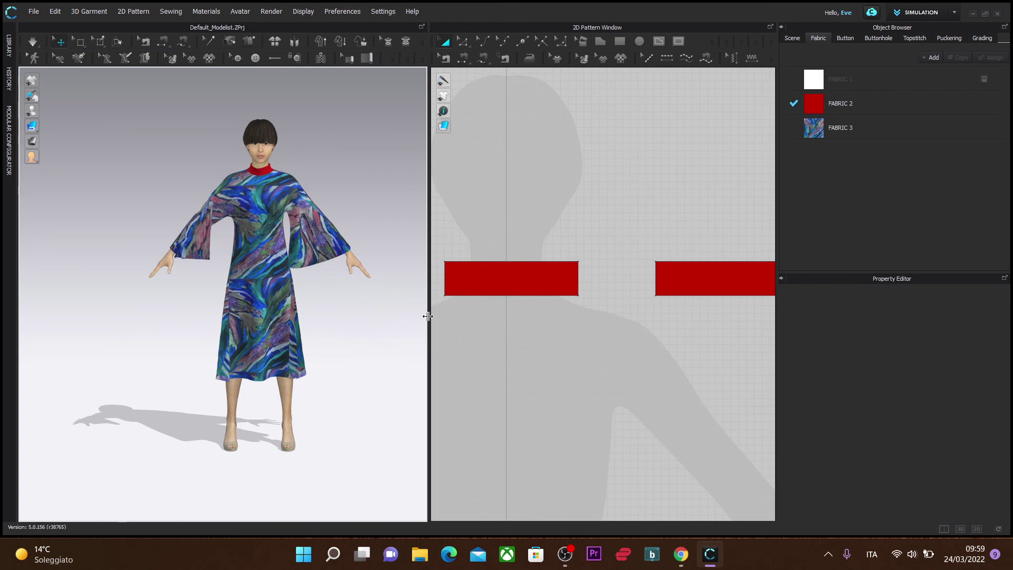
pyautogui.moveTo(428, 316); pyautogui.dragTo(776, 322)
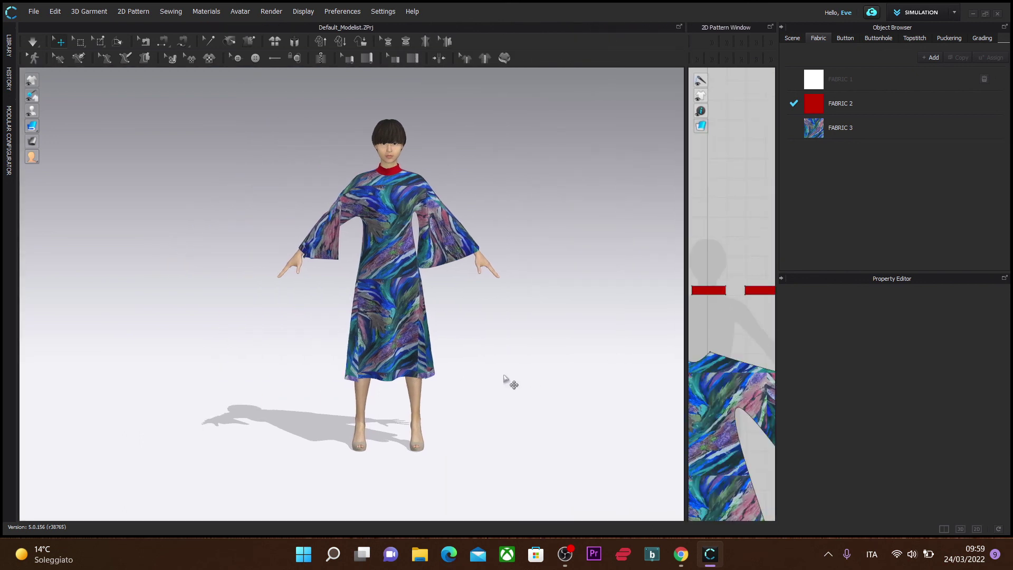
pyautogui.scroll(2, 480, 425)
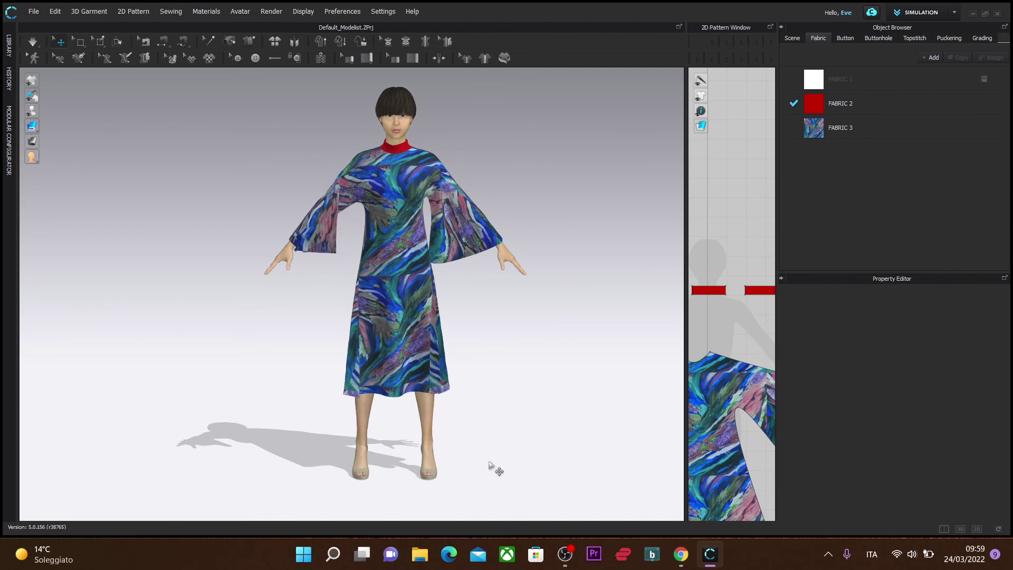
pyautogui.moveTo(490, 468); pyautogui.dragTo(477, 423, button='right')
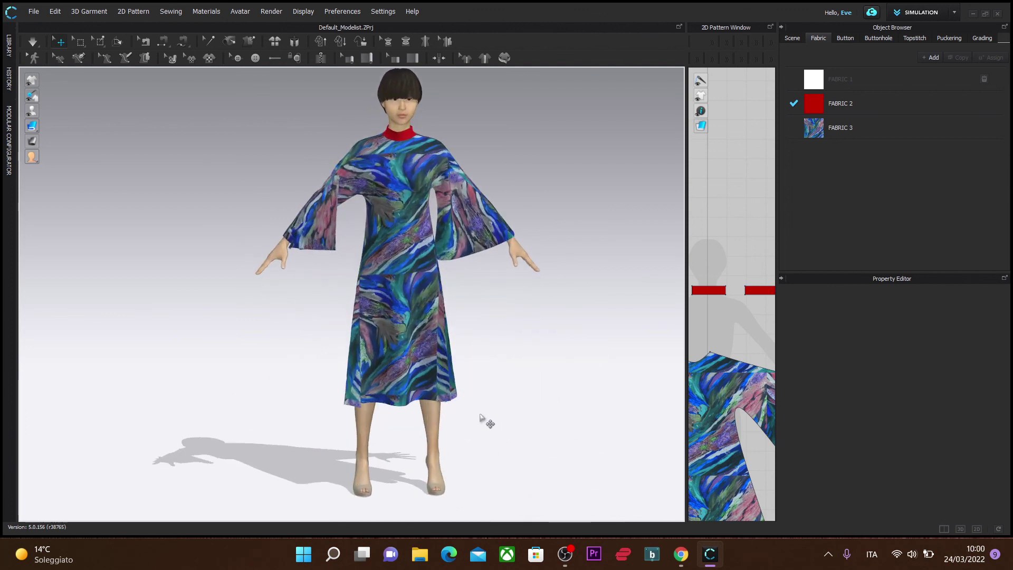